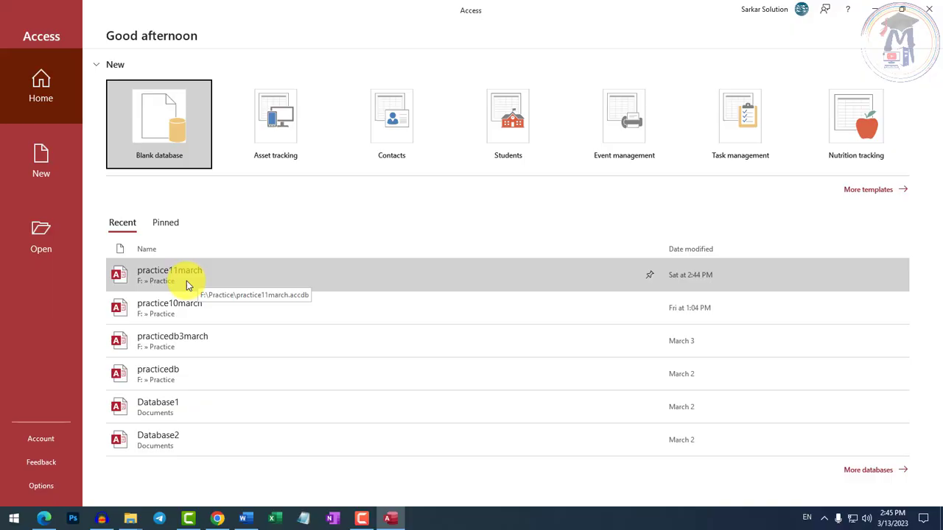
Open the practice11march database and show the enrollment table in Design View.
left_click(186, 281)
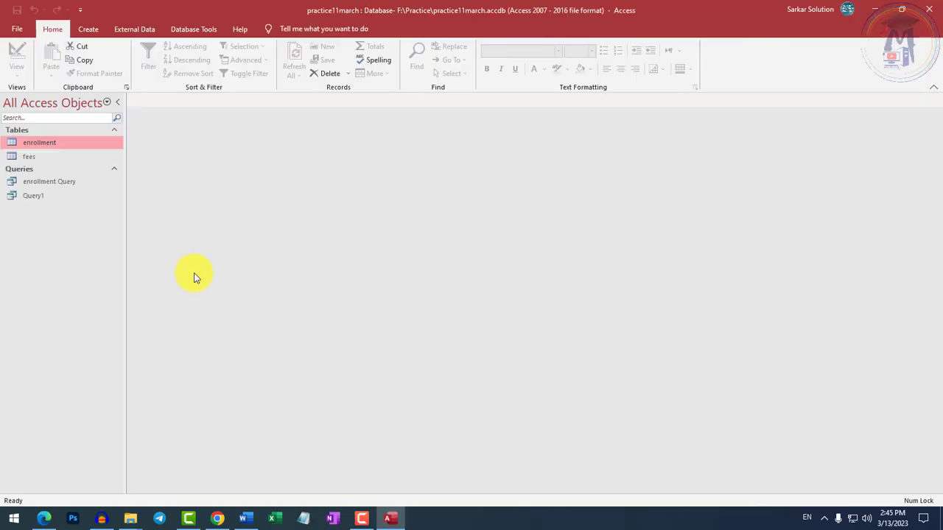
double_click(34, 145)
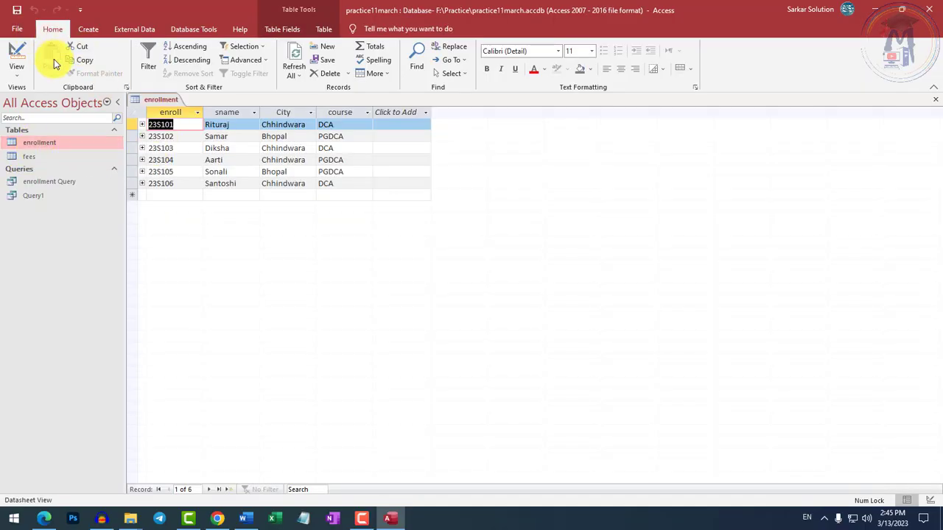
left_click(16, 65)
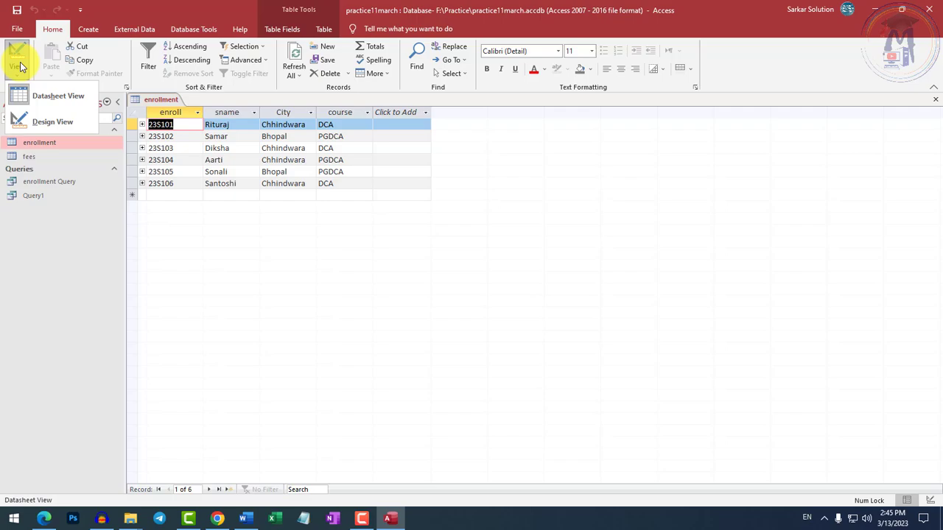
left_click(58, 122)
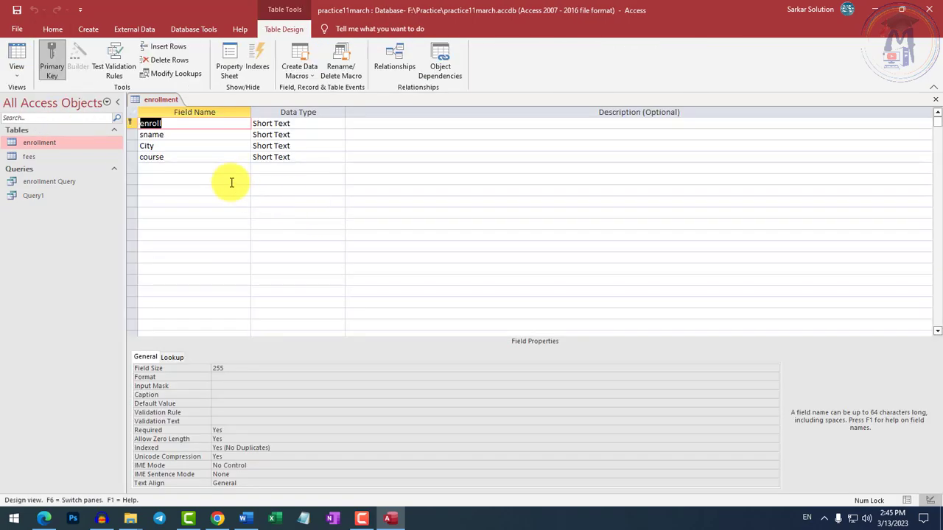
Review the enroll, sname, City and course fields of the enrollment table, and close the table.
left_click(178, 125)
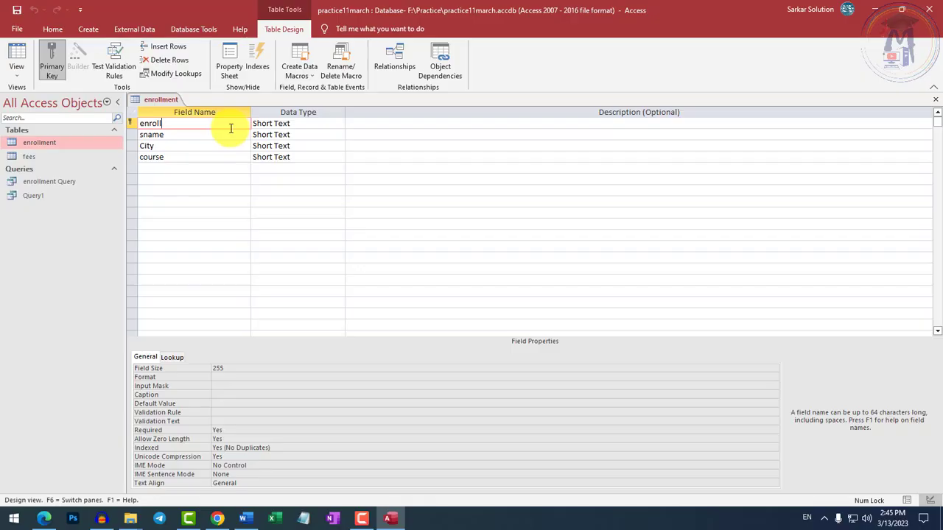
left_click(214, 134)
left_click(196, 147)
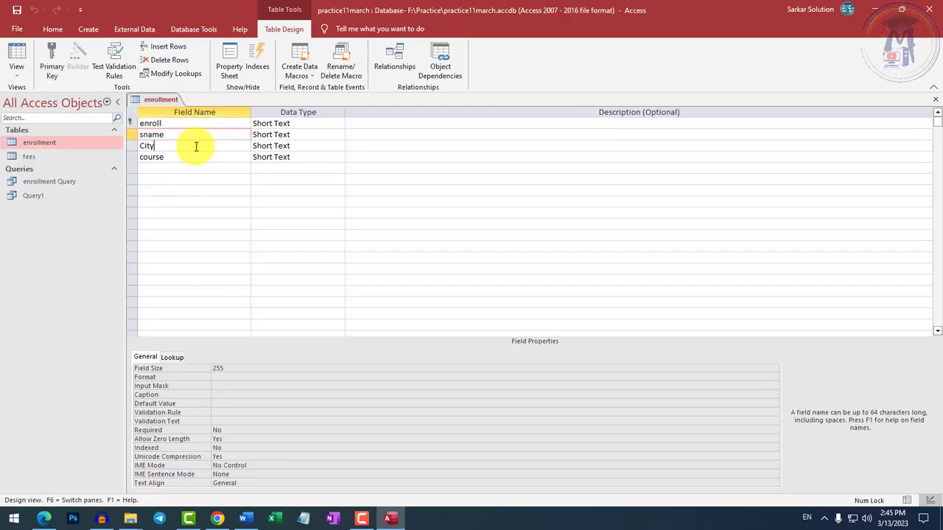
left_click(190, 157)
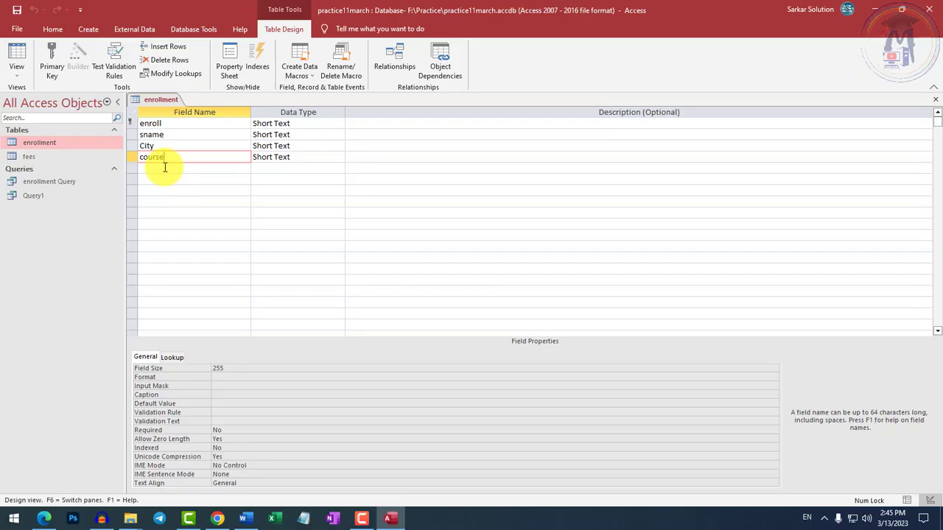
right_click(151, 97)
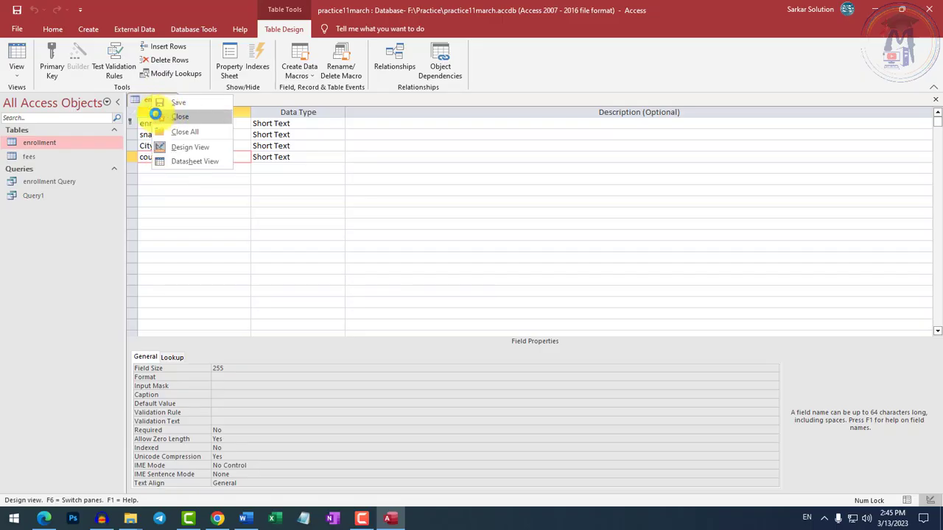
left_click(158, 116)
Reopen the enrollment table as a datasheet and start a new record below the last one with the next sequential enrollment number.
double_click(39, 143)
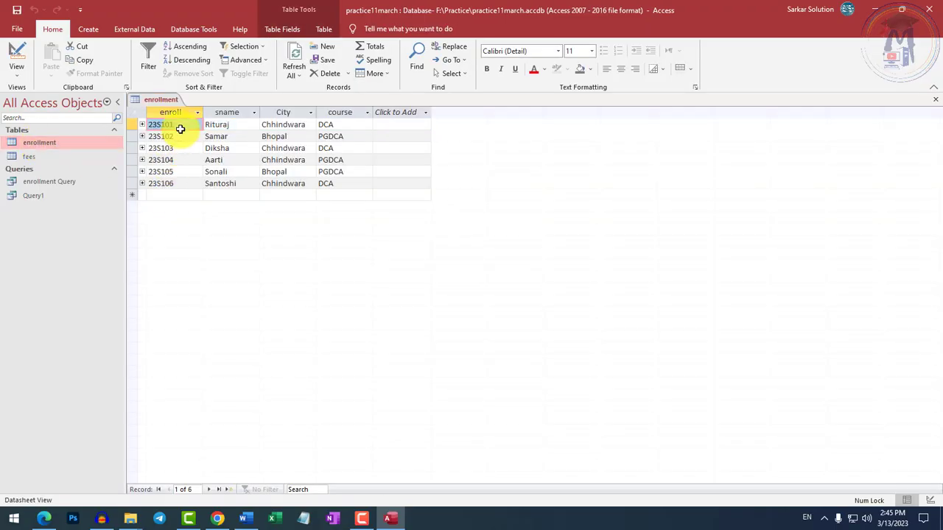
left_click(179, 184)
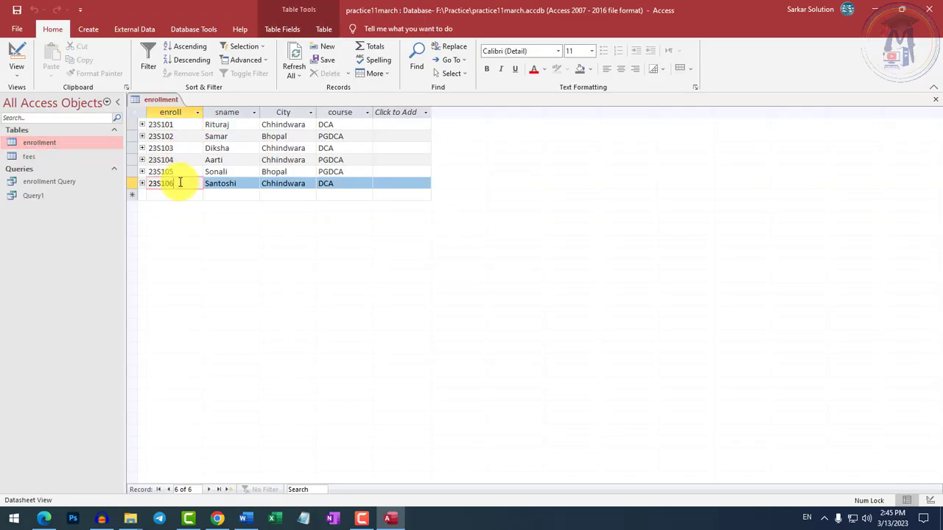
key("Tab")
key("Tab")
key("Tab")
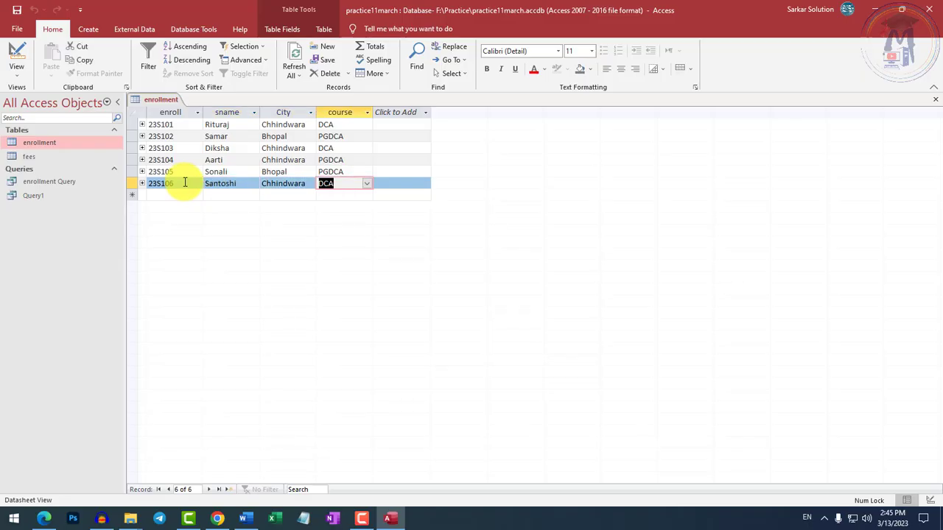
key("Tab")
type("23")
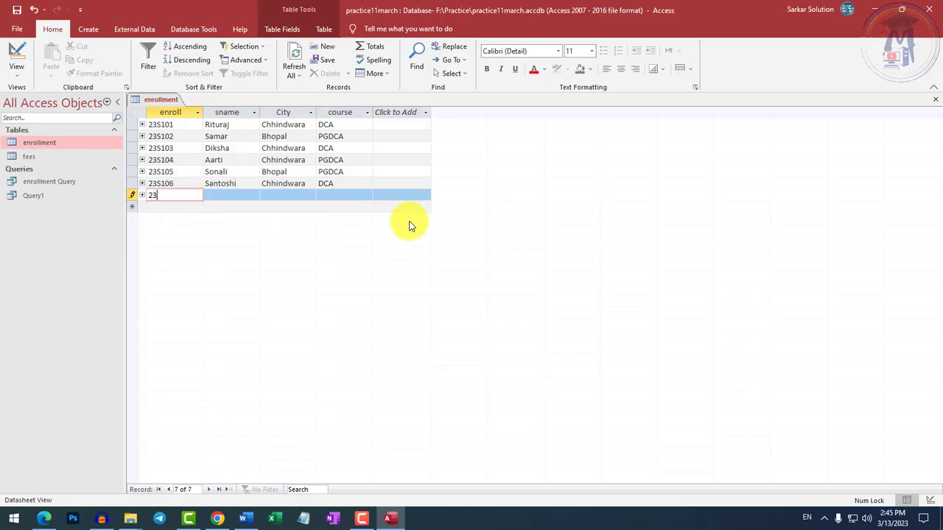
type("S107")
key("Tab")
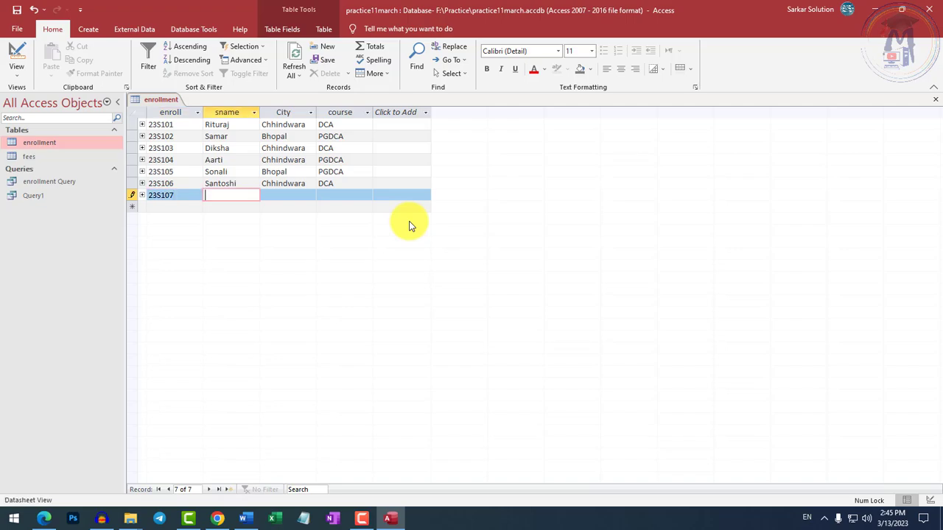
Complete the new enrollment record with the student's name, the city Bhopal and the course PGDCA.
type("Megha")
key("Tab")
type("C")
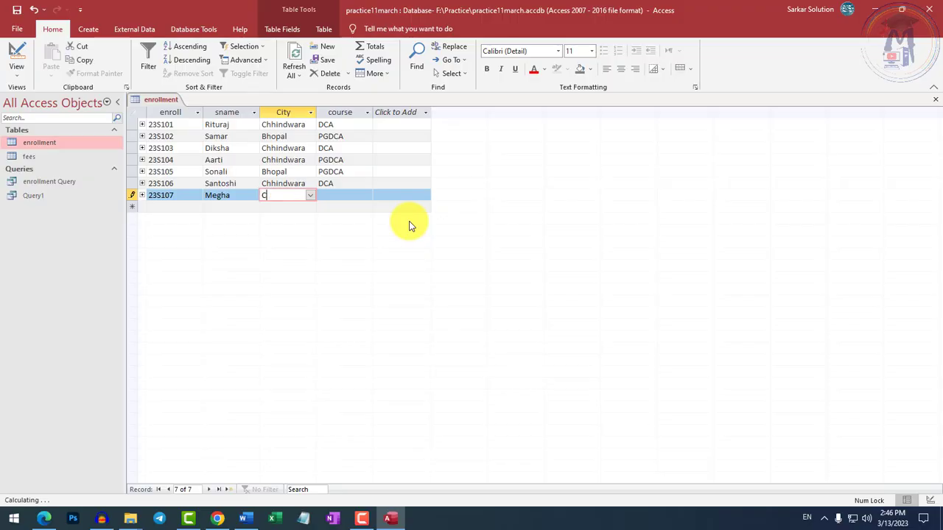
left_click(310, 196)
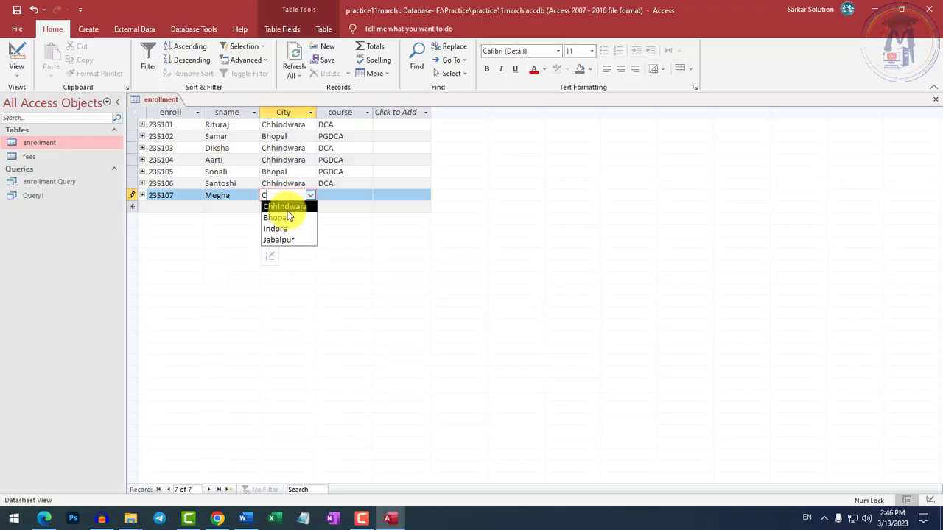
left_click(284, 218)
left_click(337, 199)
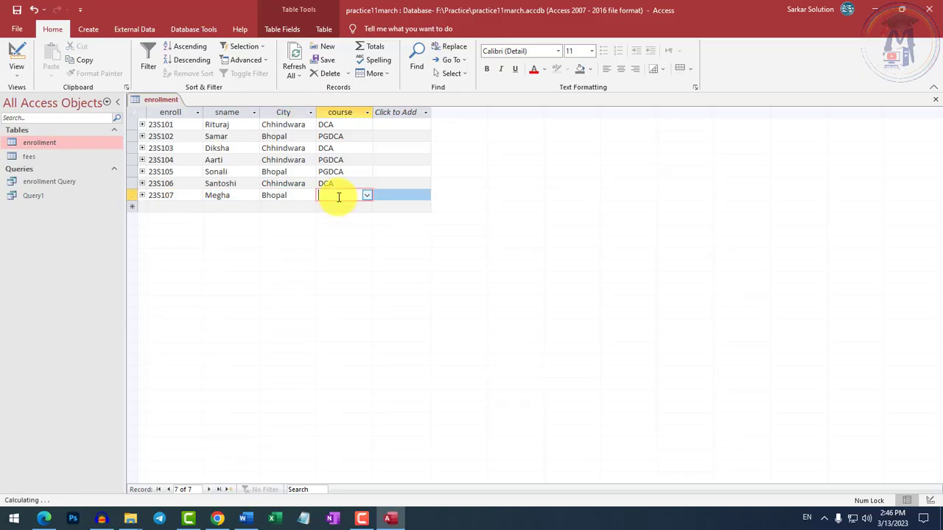
left_click(367, 198)
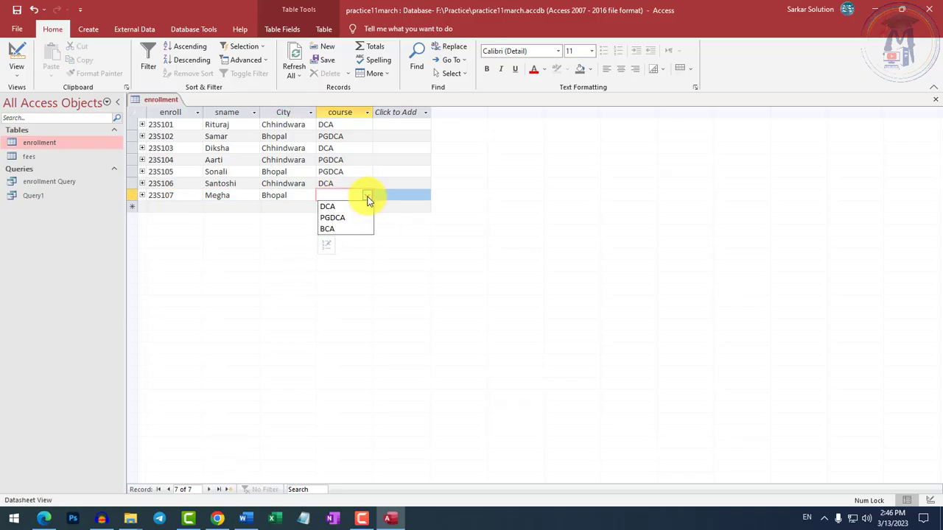
left_click(332, 217)
Start another record in the enrollment table with the next sequential enrollment number in the enroll field.
left_click(188, 208)
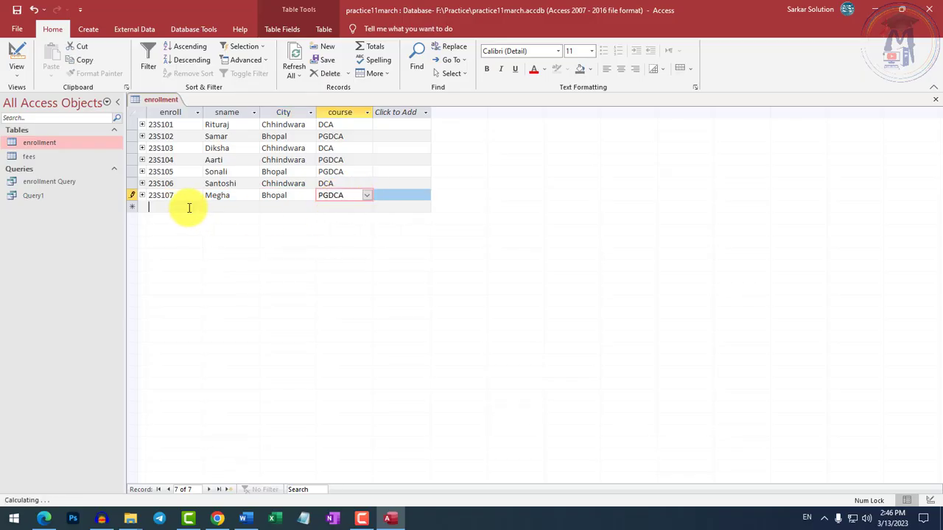
type("Riya")
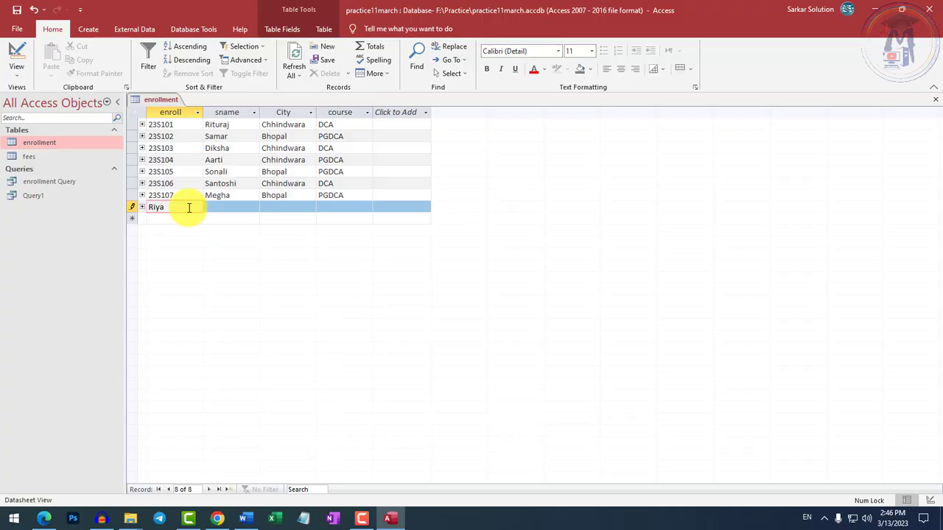
key("BackSpace")
key("BackSpace")
key("BackSpace")
key("BackSpace")
type("23")
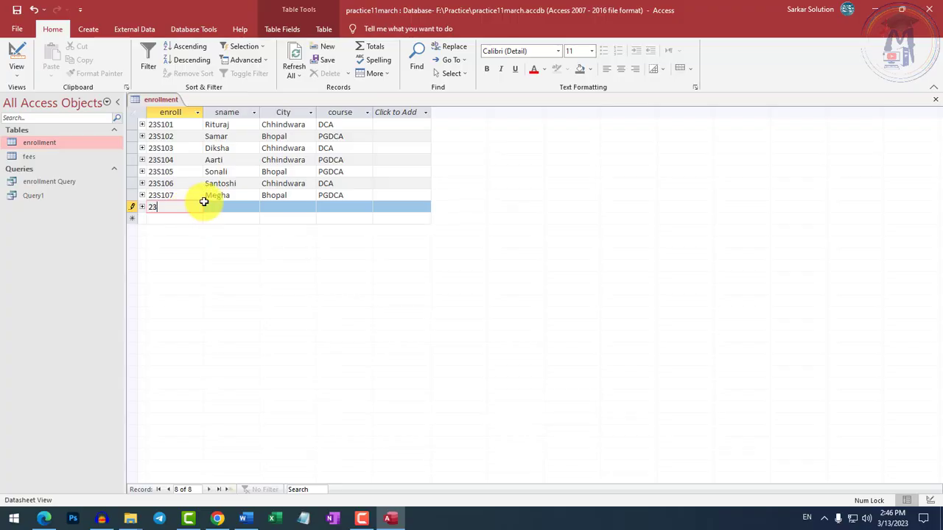
type("S108")
key("Tab")
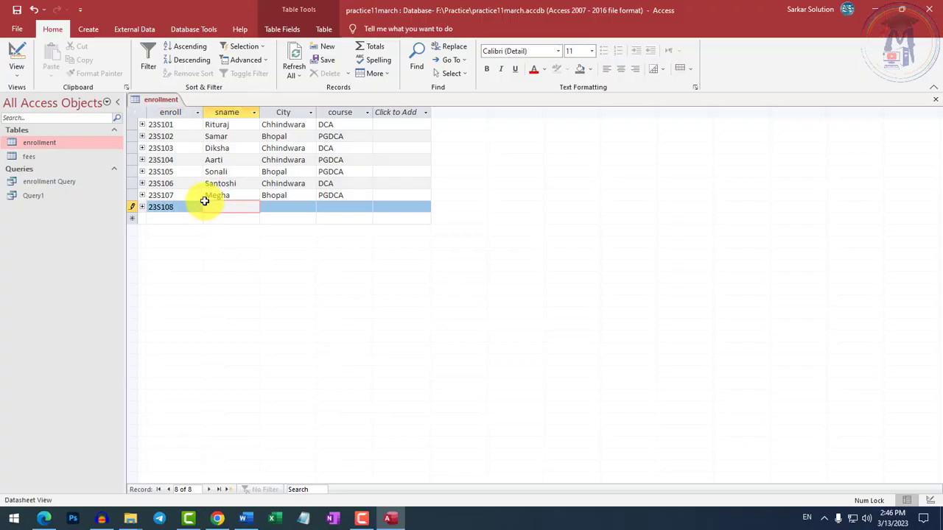
Fill in this record with the student's name, the city Chhindwara and the course PGDCA.
type("Riya")
key("Tab")
type("Chhindwara")
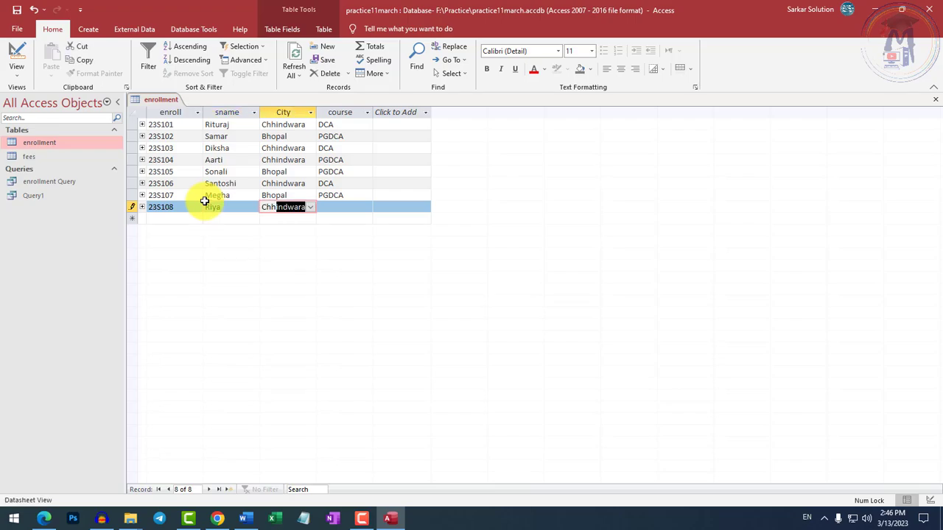
key("Tab")
type("D")
key("BackSpace")
key("BackSpace")
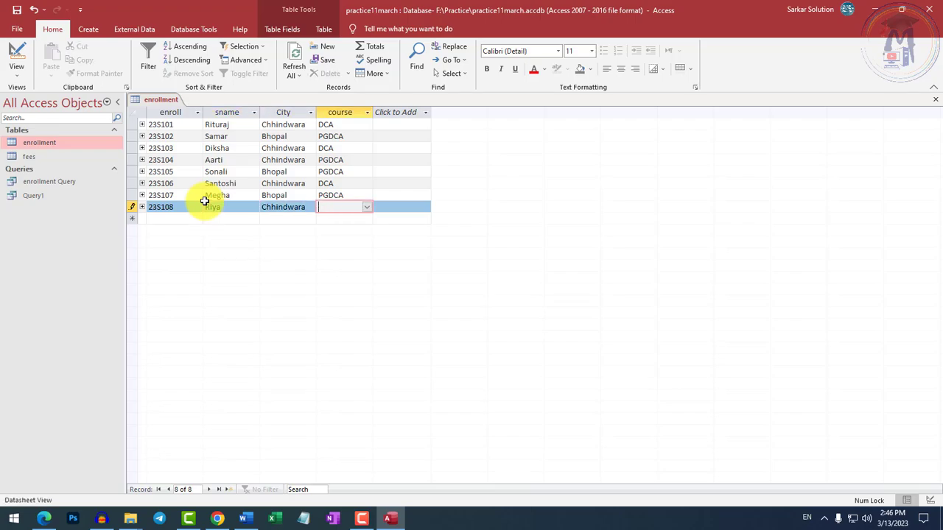
type("PGDCA")
key("Tab")
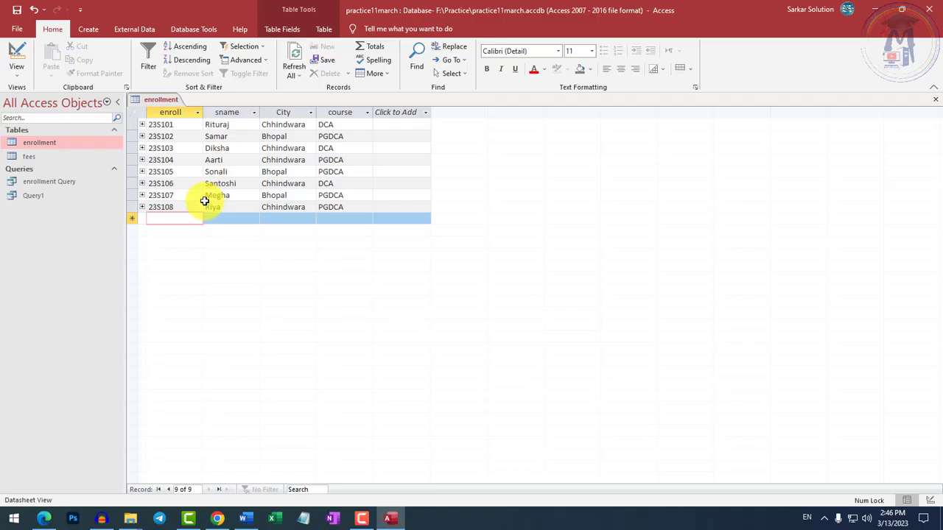
Add one more enrollment record with the next enrollment number, the student's name, city Chhindwara and course PGDCA.
type("23")
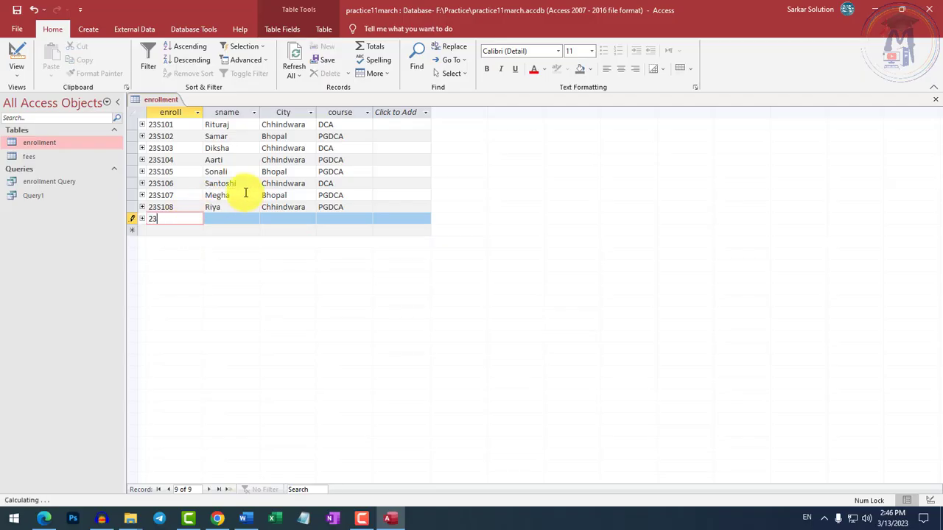
type("S109")
key("Tab")
type("Sandhya")
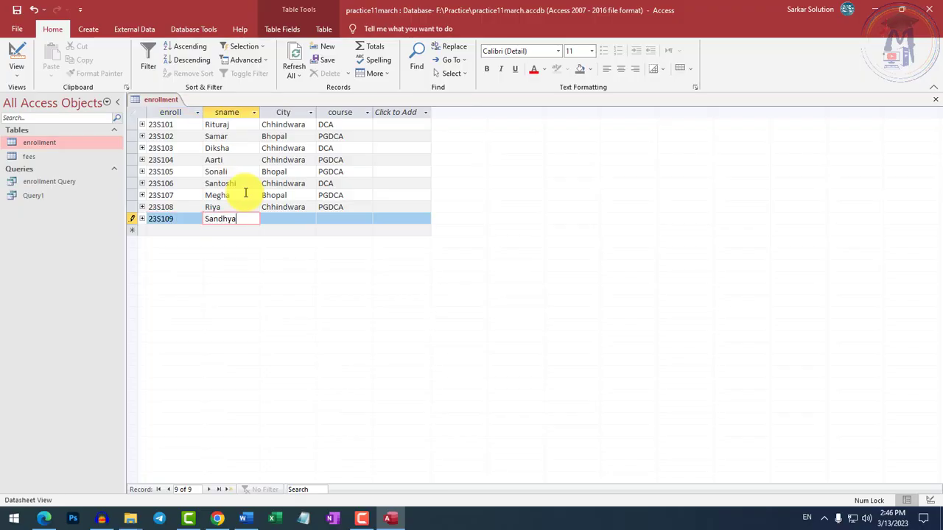
key("Tab")
type("C")
key("Tab")
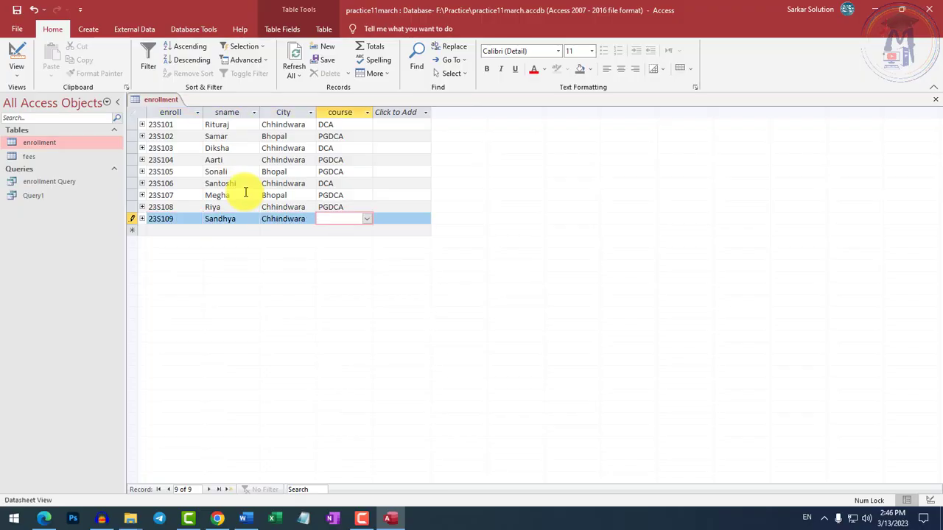
type("PGDCA")
key("Tab")
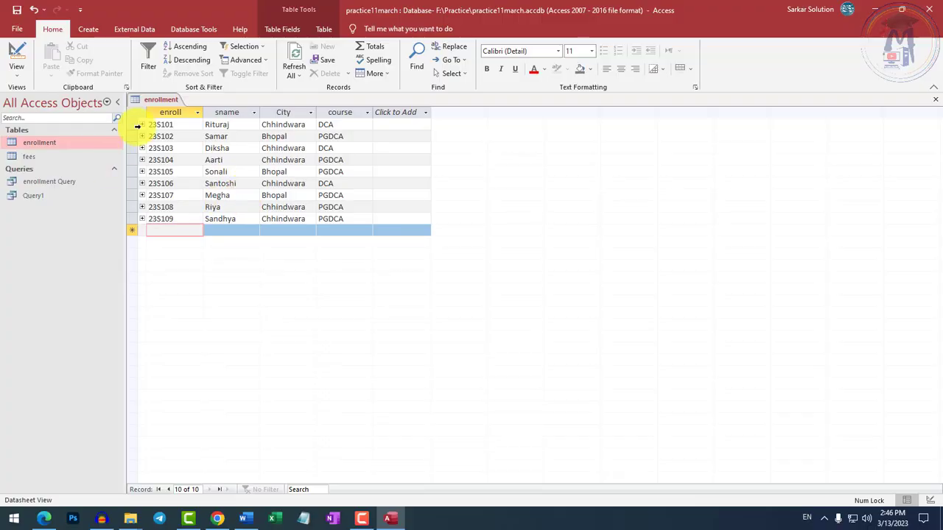
Close the enrollment table, reopen it to check the stored records, and close it again.
right_click(159, 100)
left_click(171, 111)
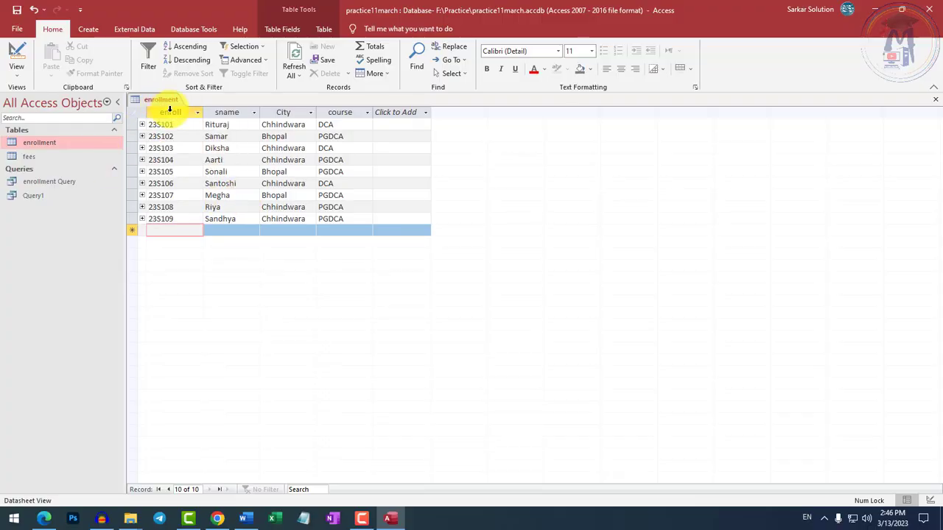
right_click(151, 101)
left_click(161, 117)
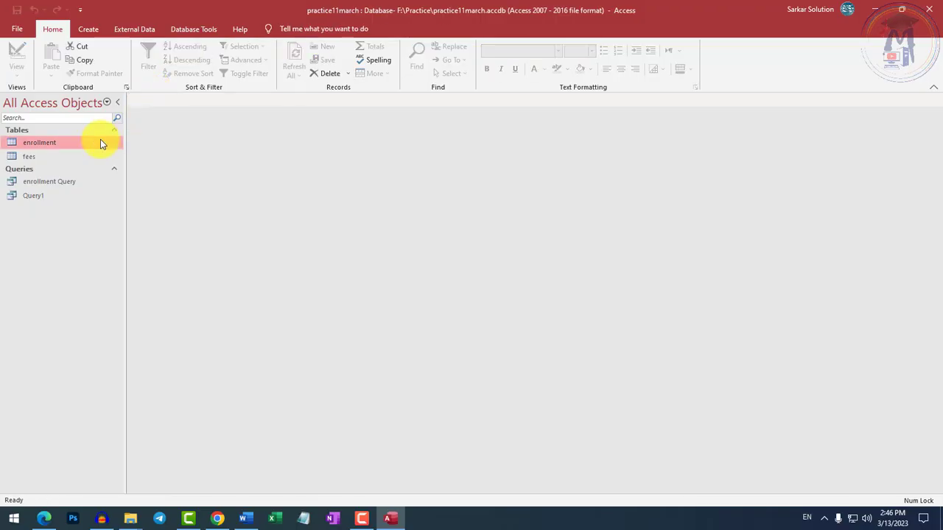
double_click(36, 144)
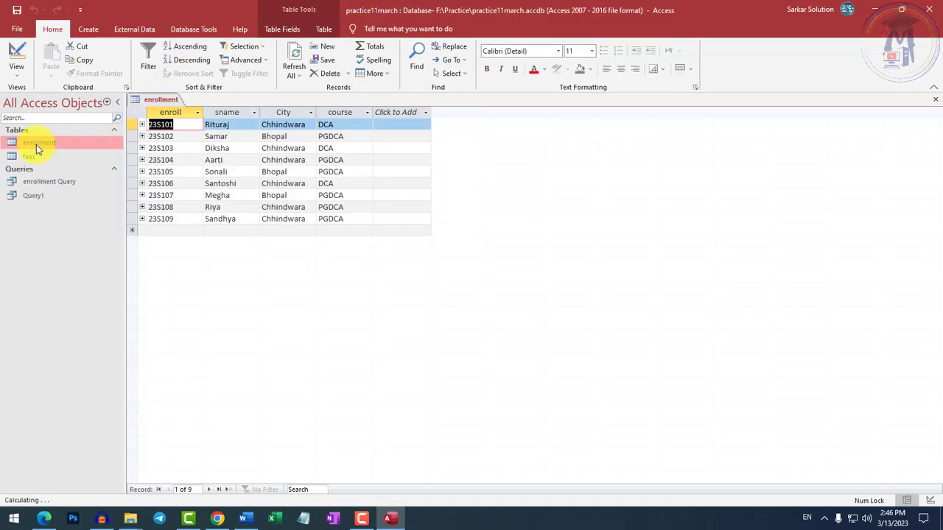
right_click(154, 101)
left_click(174, 130)
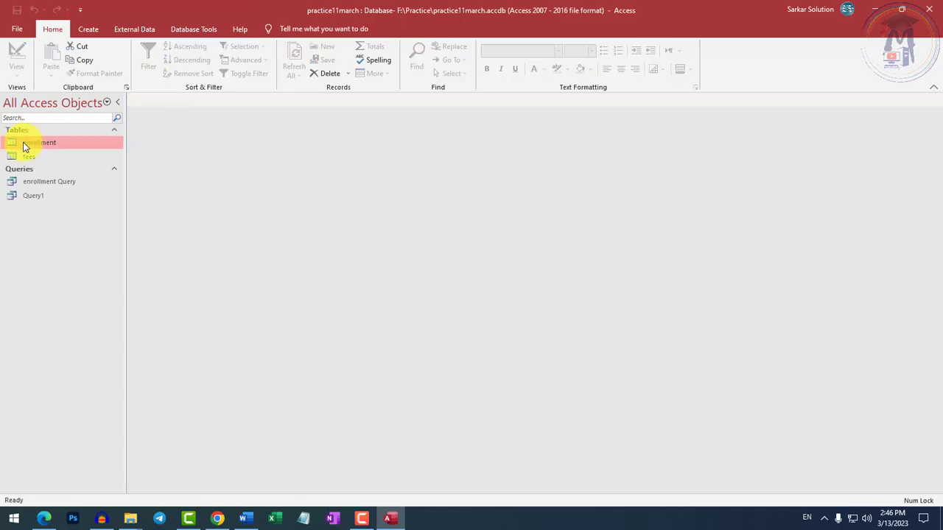
Open the fees table in Design View and examine its feesid, enroll and pdate fields.
double_click(20, 156)
left_click(18, 68)
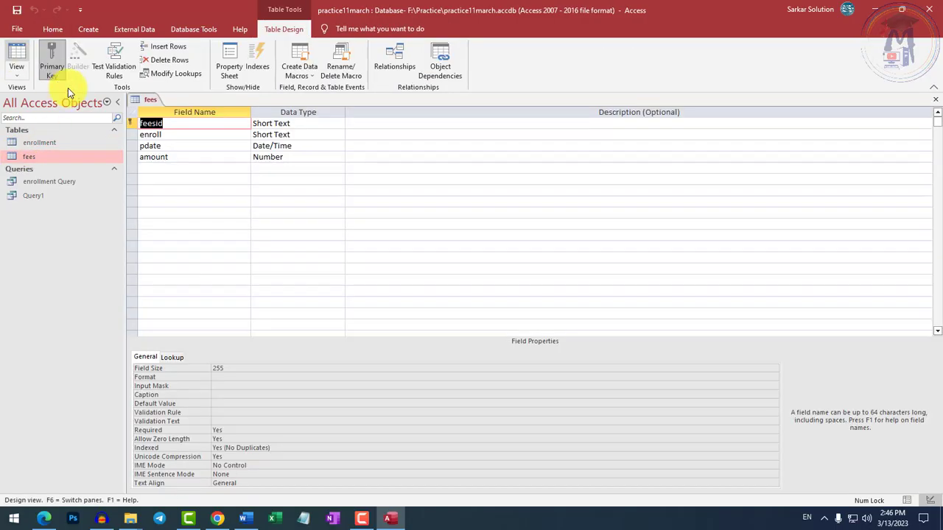
left_click(190, 124)
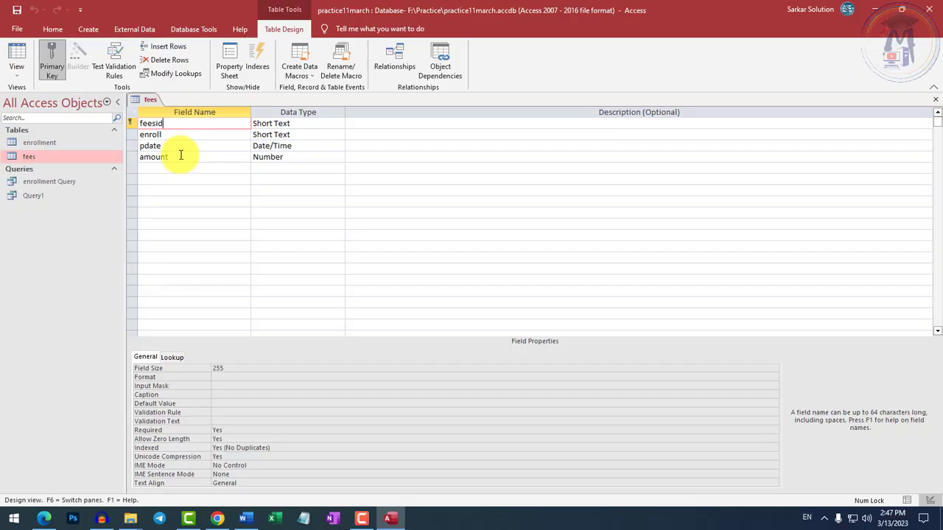
left_click(184, 135)
left_click(184, 147)
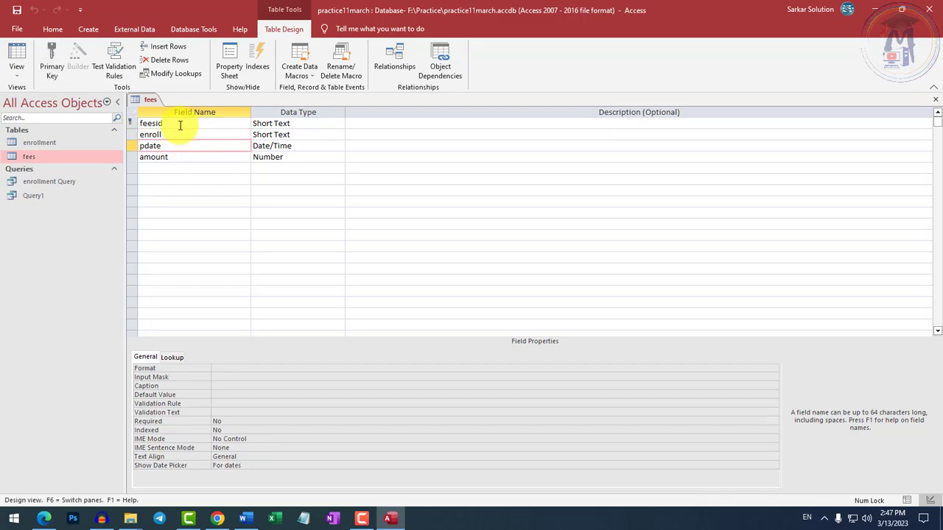
Examine the fees table's feesid and enroll fields and the data types available for enroll, including the Lookup Wizard.
left_click(179, 124)
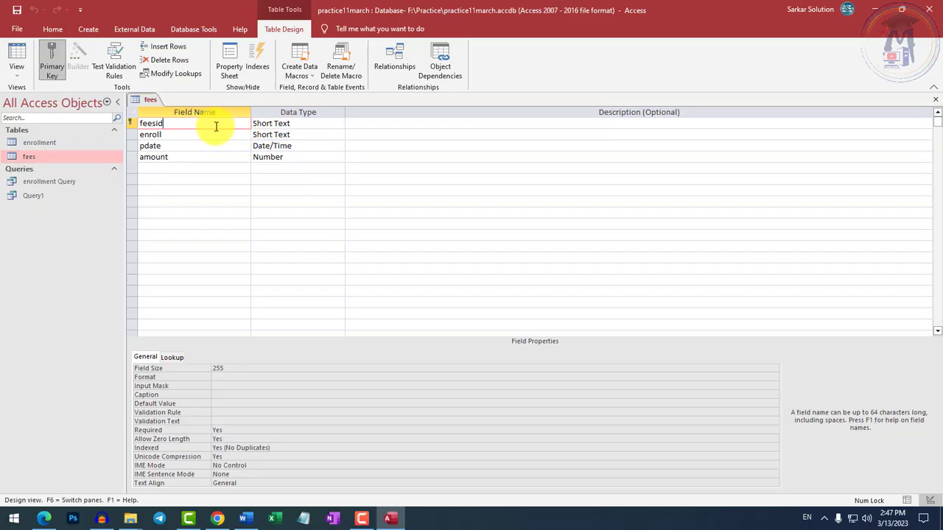
left_click(166, 134)
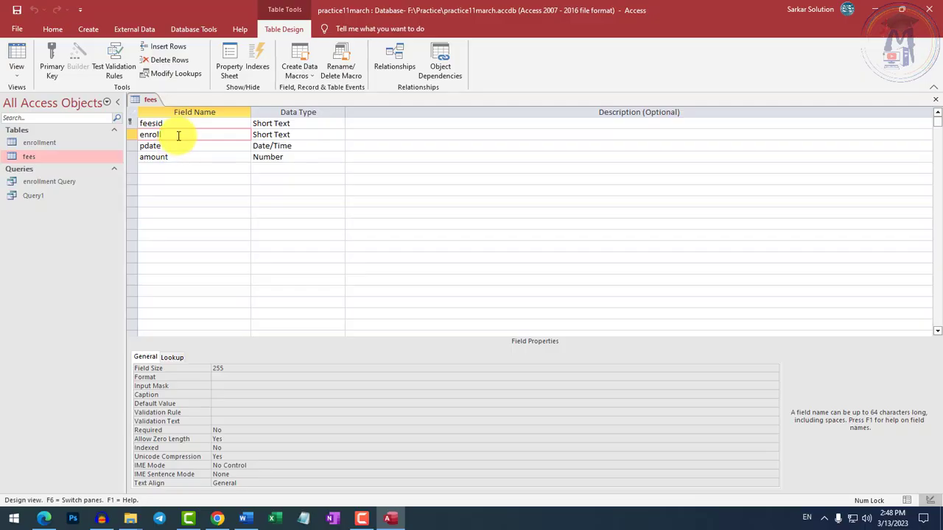
left_click(138, 134)
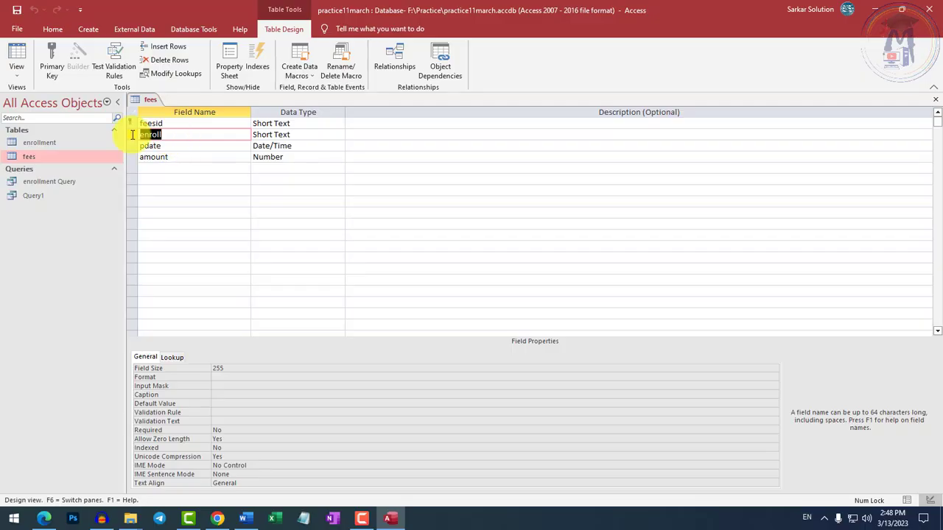
left_click(184, 139)
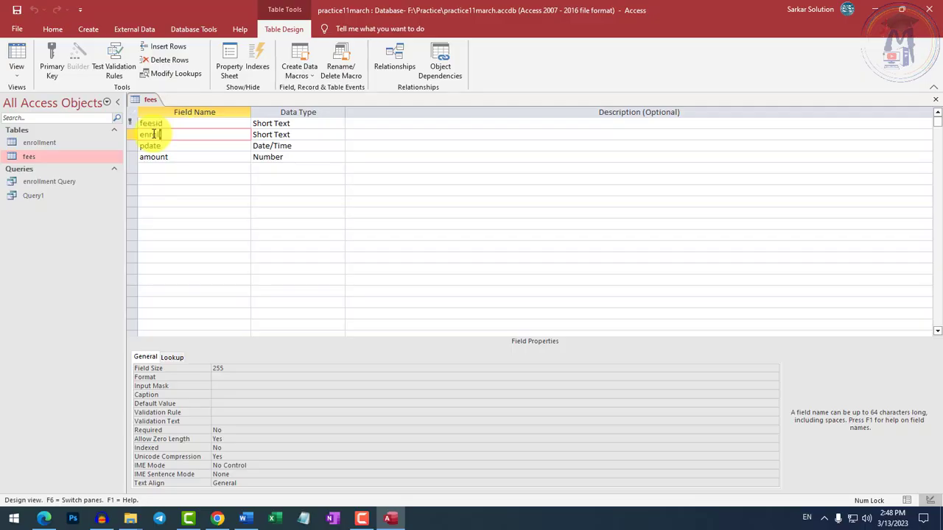
double_click(152, 134)
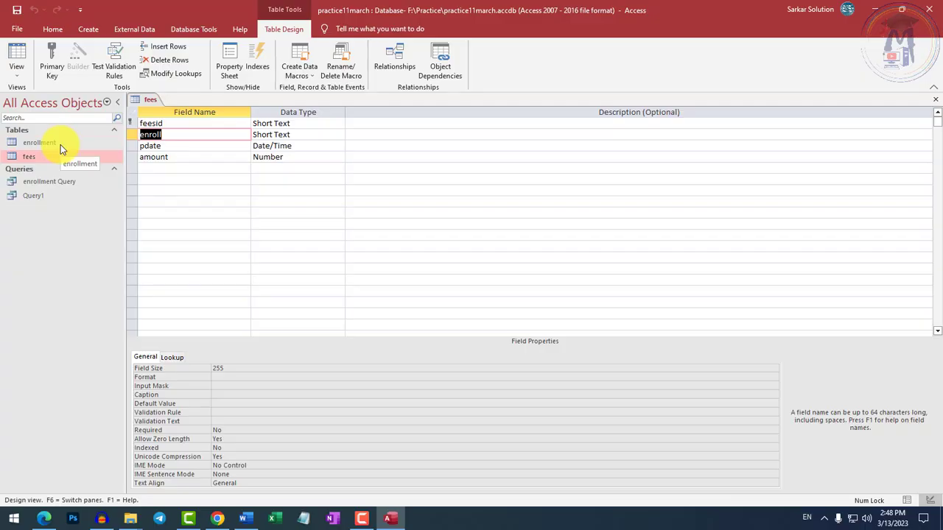
left_click(200, 136)
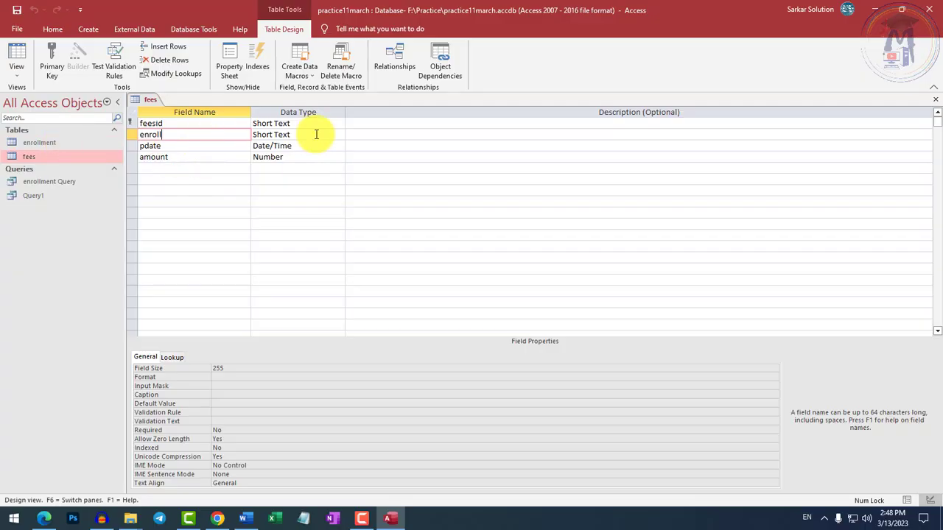
left_click(316, 134)
left_click(339, 135)
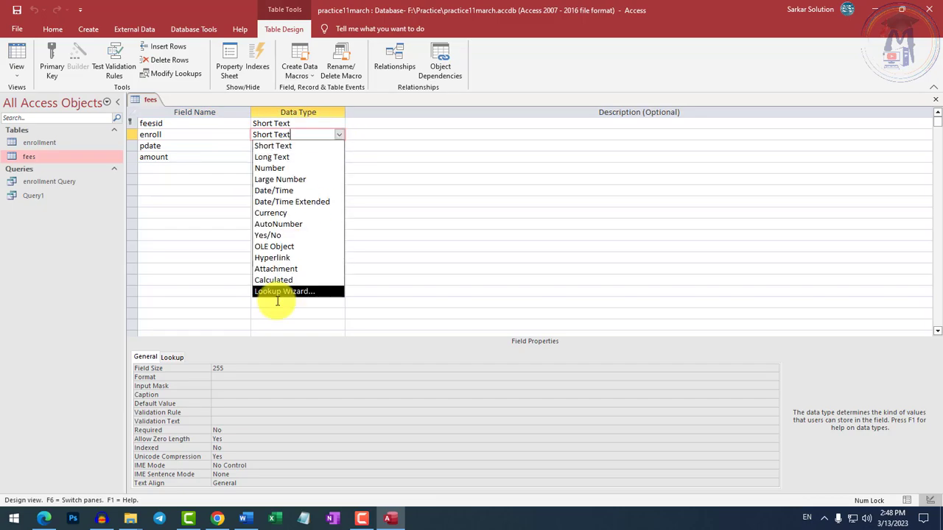
left_click(196, 300)
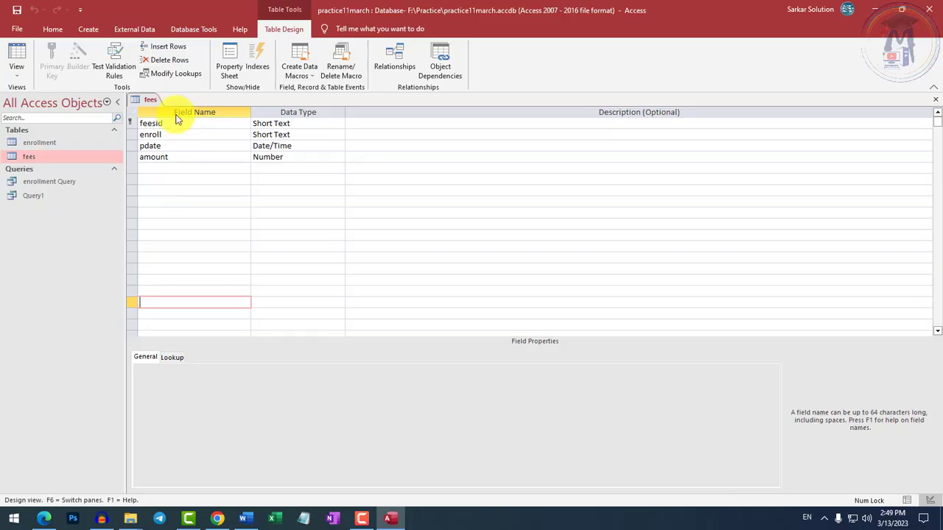
Close the fees table's Design View and open the table in Datasheet View.
right_click(147, 102)
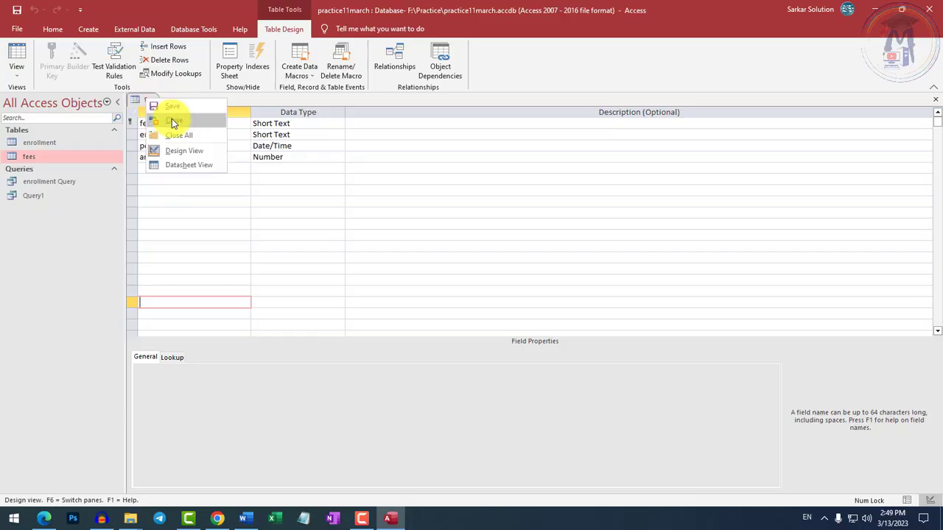
left_click(172, 121)
double_click(36, 157)
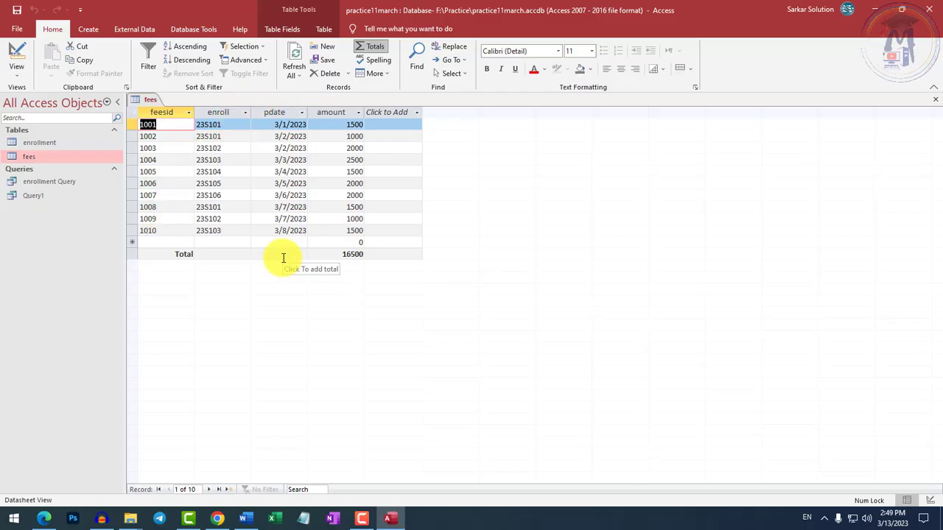
Add a fees record with feesid 1011, the seventh listed enrollment number, payment date 3/8/2023 and amount 2000.
left_click(166, 242)
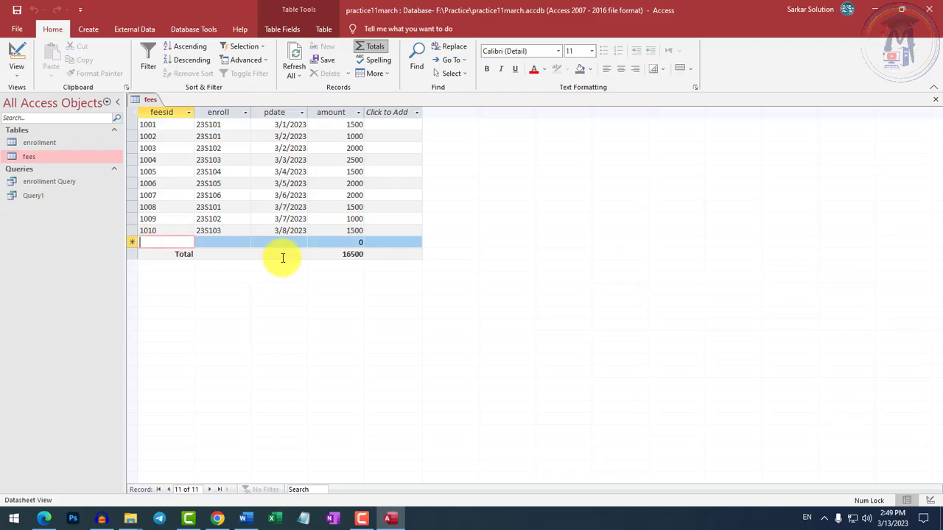
type("1011")
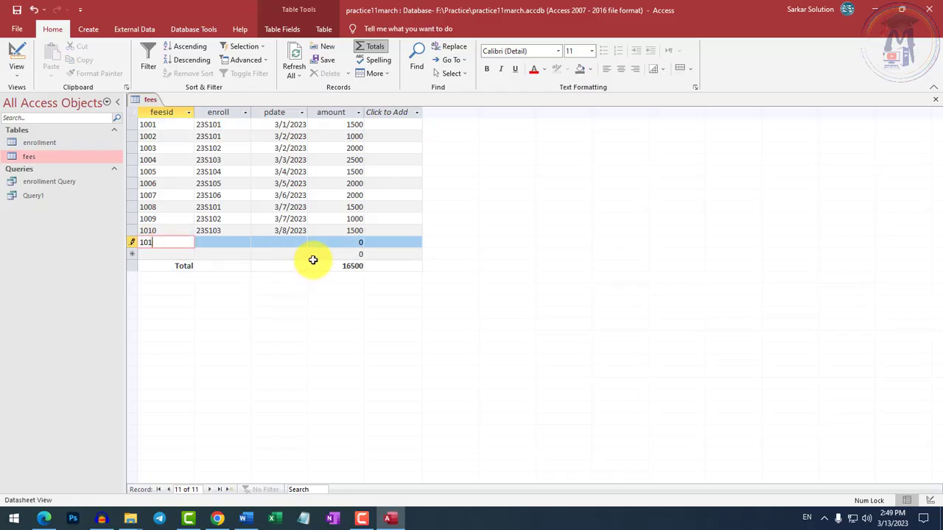
key("Tab")
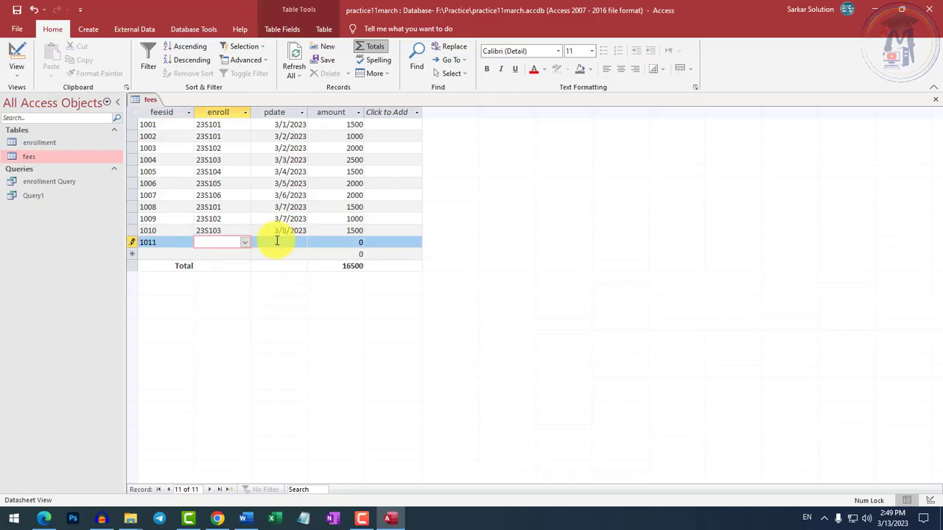
left_click(243, 243)
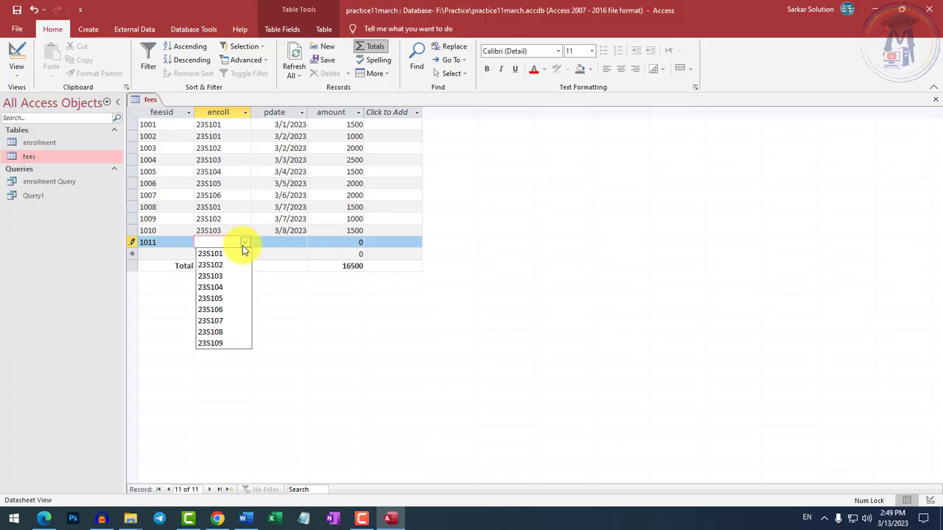
left_click(213, 322)
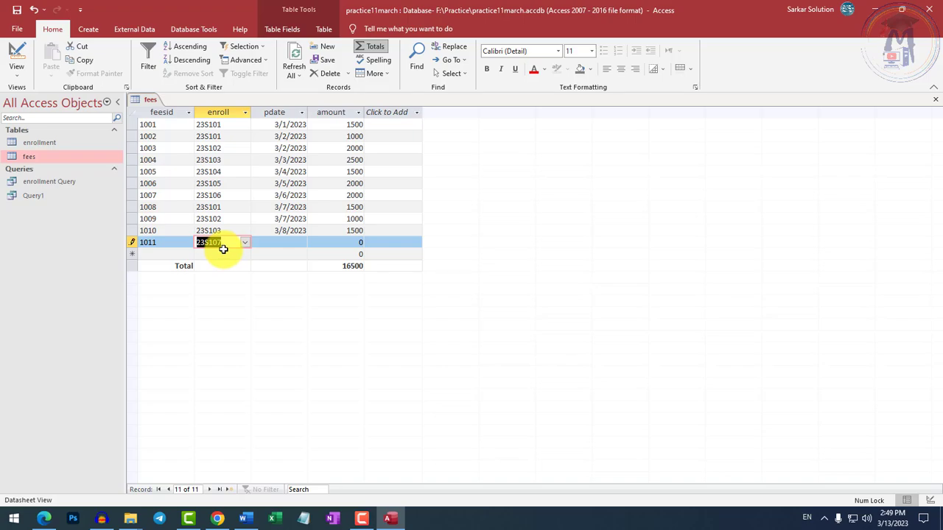
left_click(284, 241)
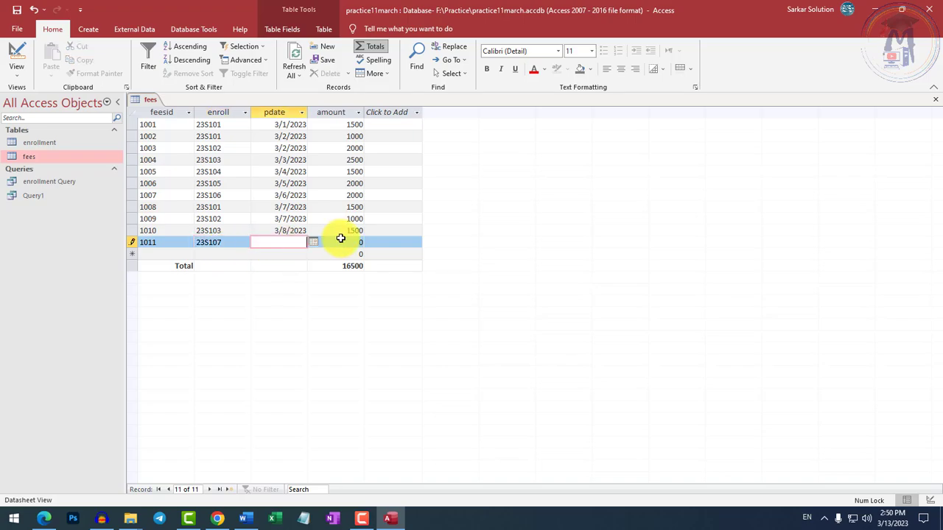
left_click(313, 242)
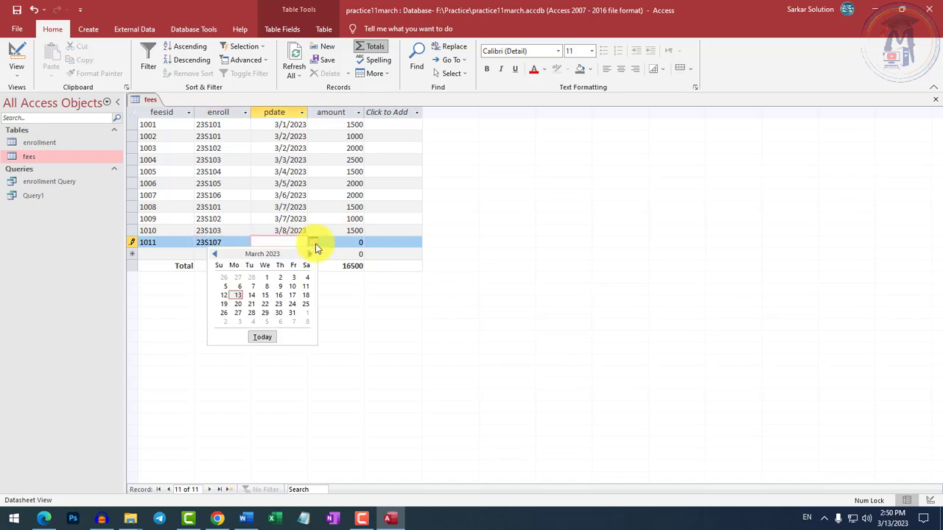
left_click(265, 288)
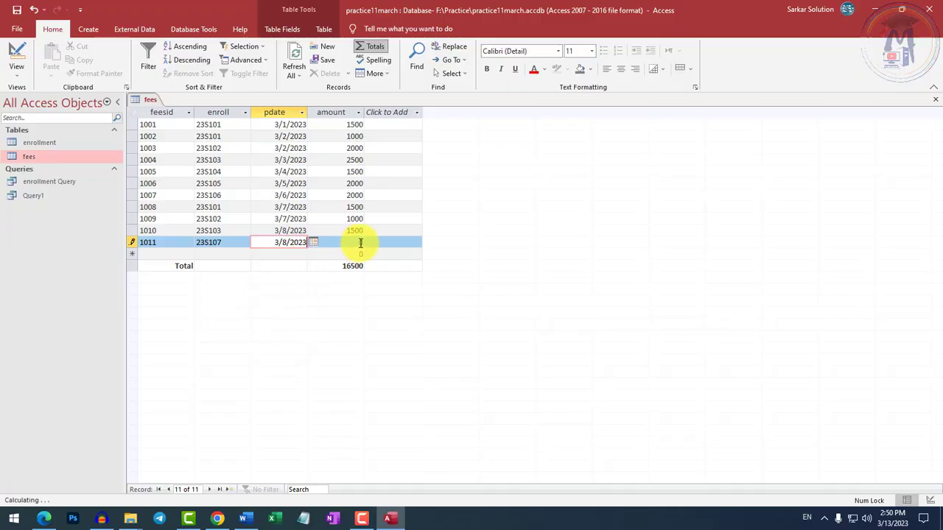
key("Tab")
type("2000")
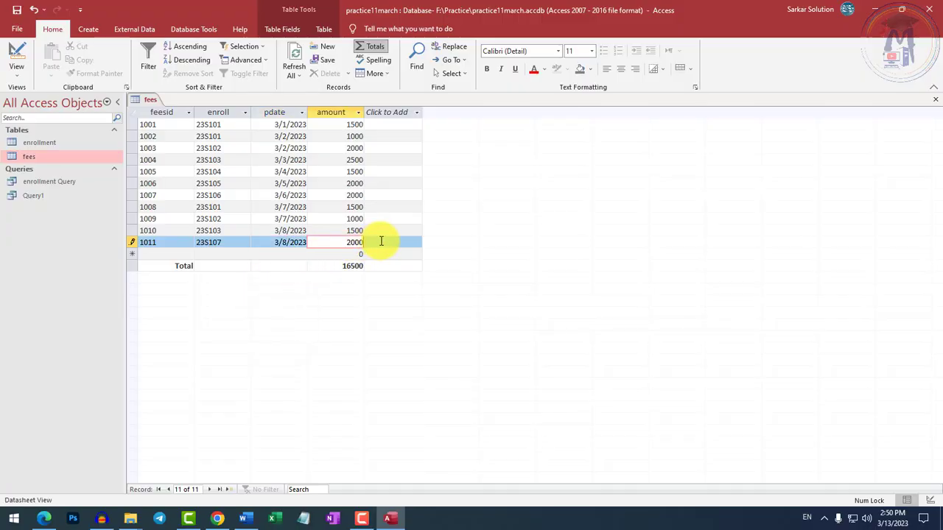
key("Tab")
Add a fees record with feesid 1012, the eighth listed enrollment number, payment date 3/9/2023 and amount 2000.
type("10")
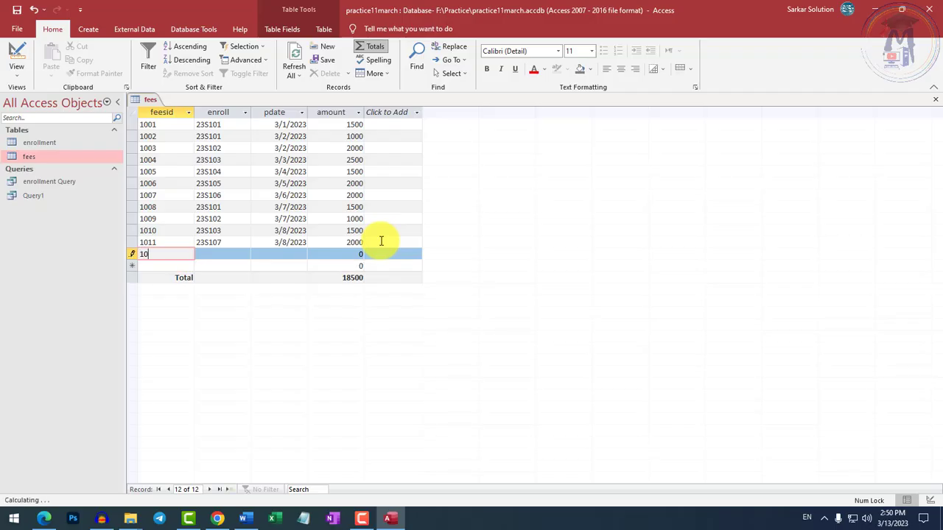
type("12")
key("Tab")
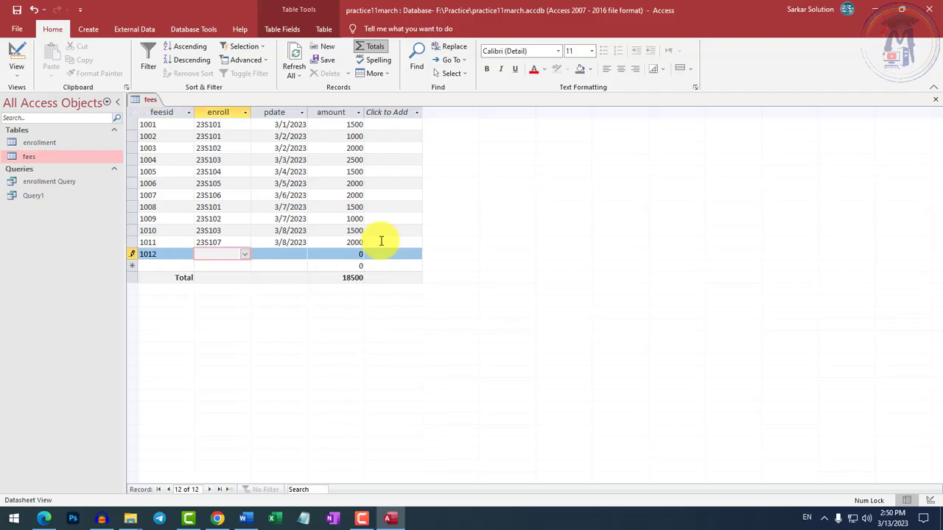
left_click(245, 255)
left_click(227, 344)
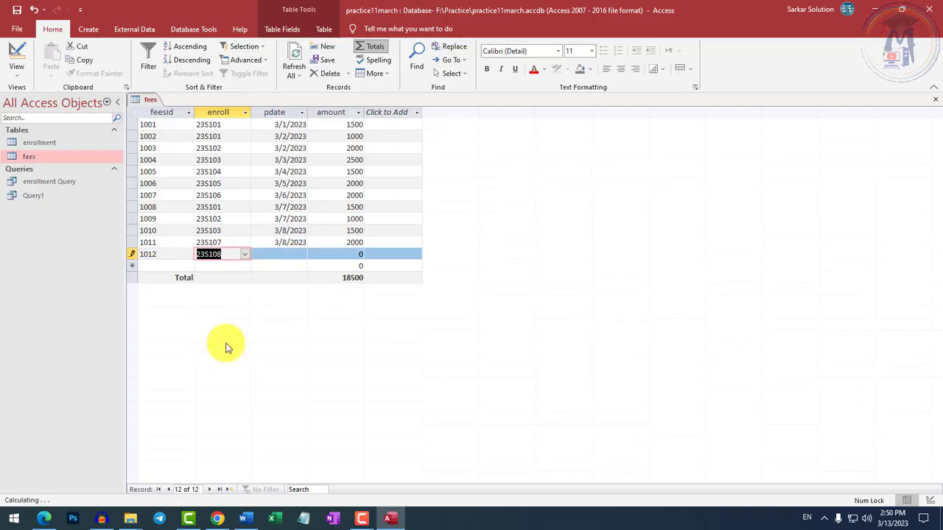
left_click(290, 252)
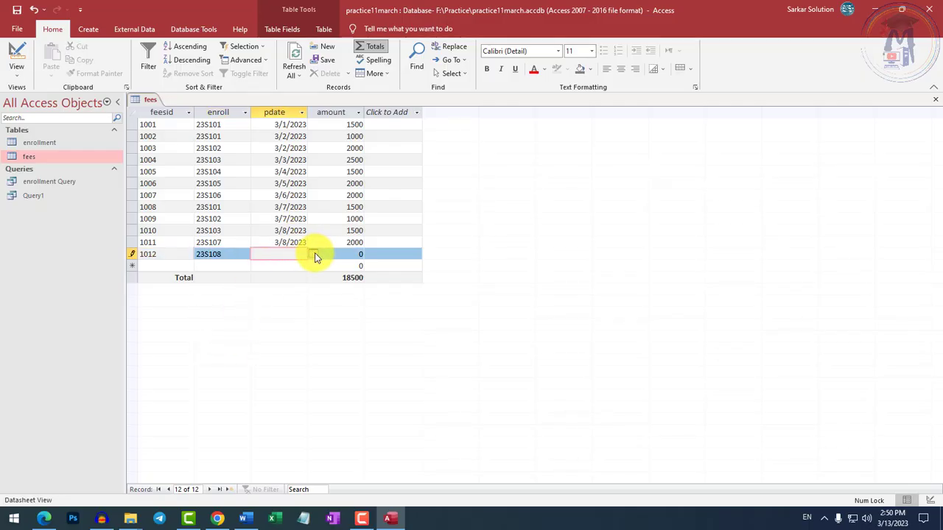
left_click(314, 253)
left_click(252, 307)
left_click(313, 254)
left_click(280, 298)
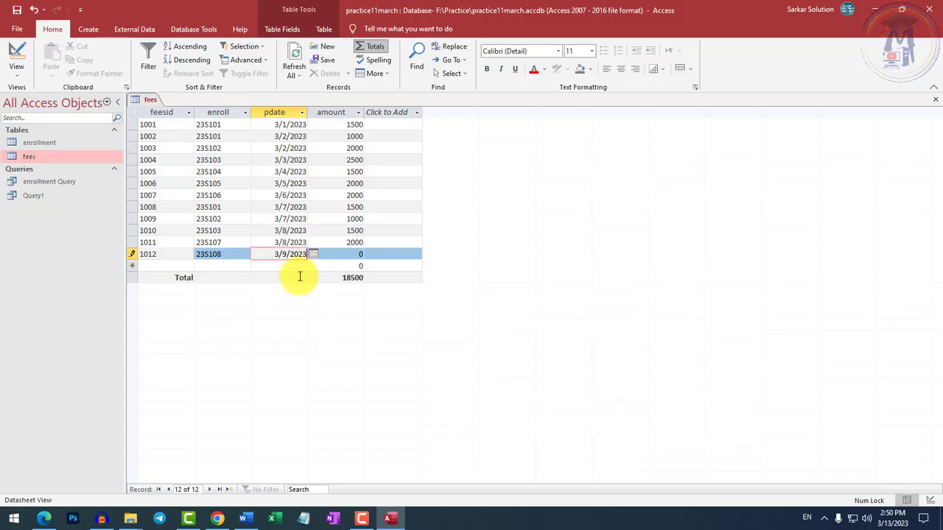
left_click(352, 254)
double_click(361, 254)
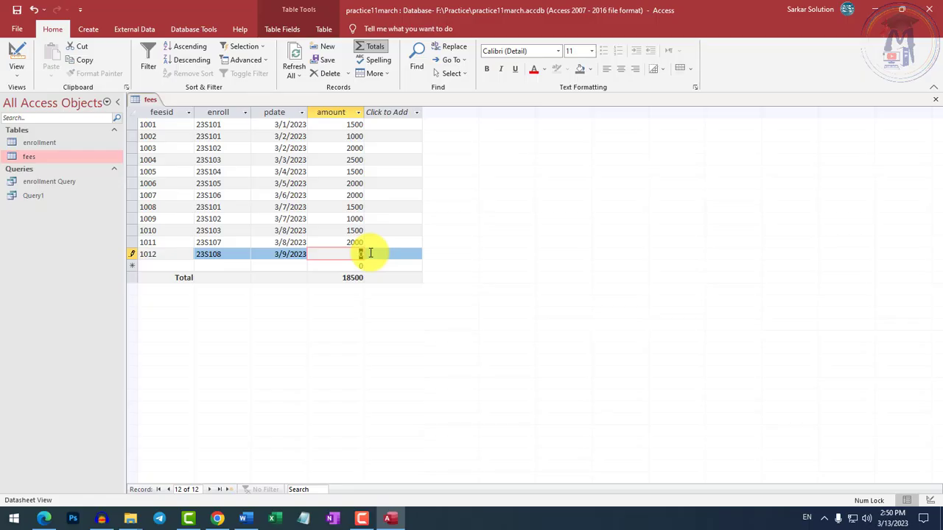
type("2000")
key("Return")
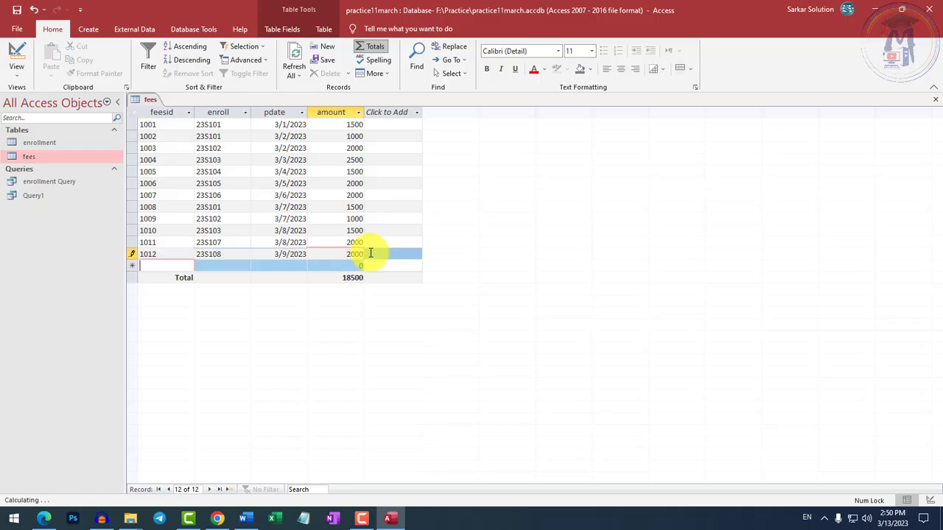
Add a fees record with feesid 1013, the ninth listed enrollment number, payment date 3/10/2023 and amount 2500, and save it.
type("1013")
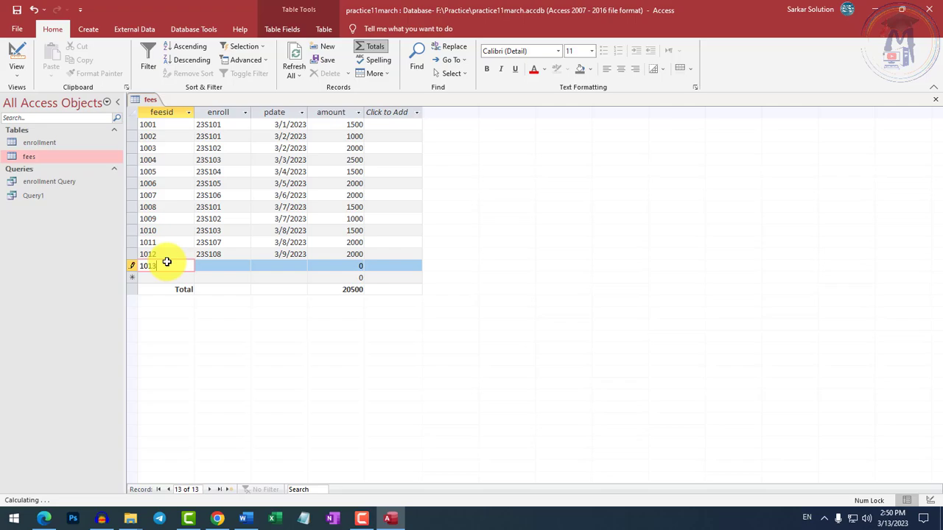
key("Tab")
left_click(244, 265)
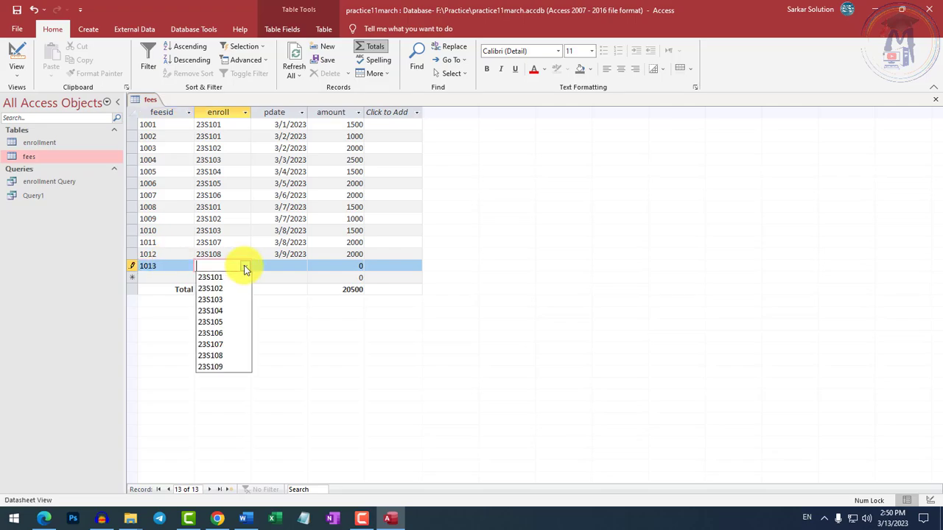
left_click(220, 365)
left_click(280, 266)
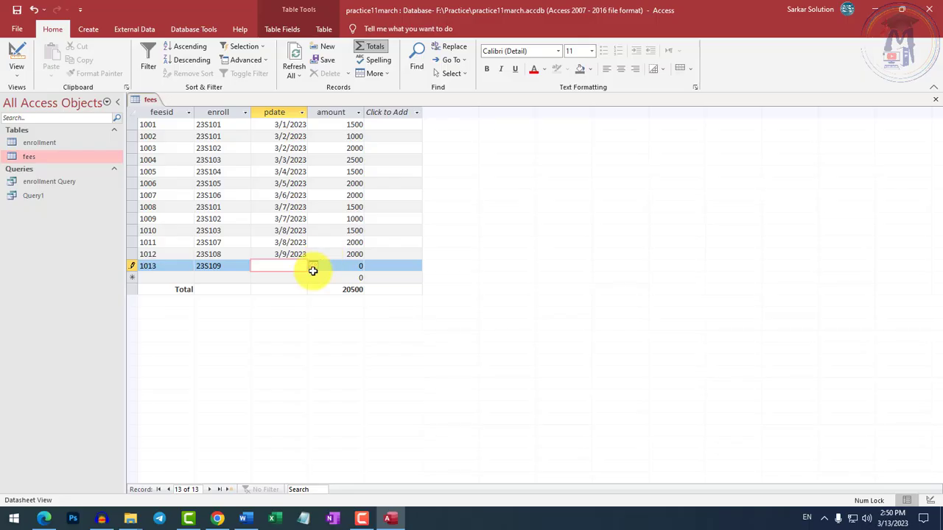
left_click(313, 267)
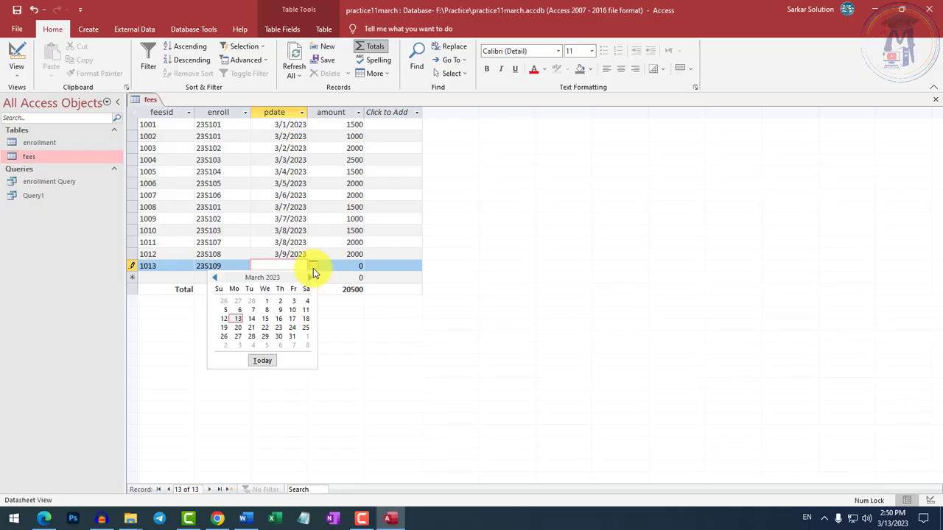
left_click(293, 310)
left_click(358, 266)
type("2500")
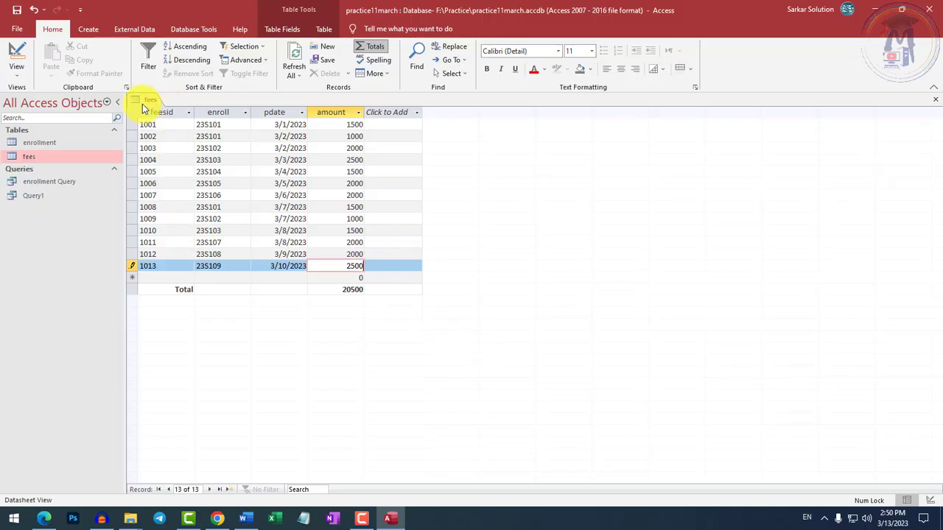
right_click(142, 104)
left_click(159, 120)
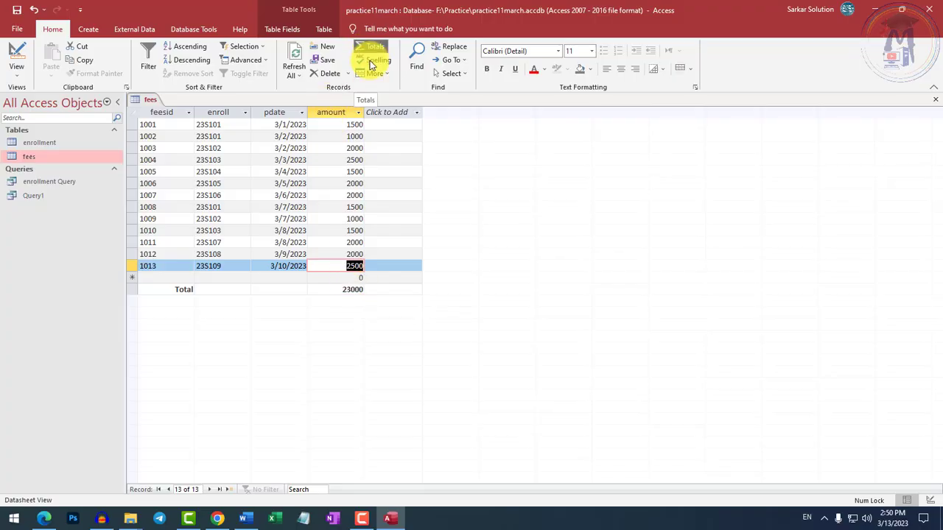
Set the Total row of the fees table's amount column to Sum.
left_click(348, 290)
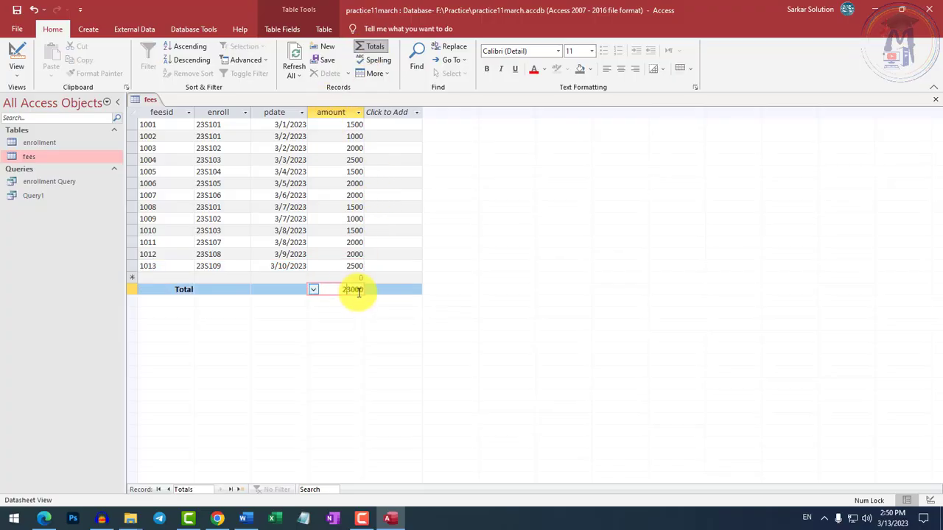
left_click(313, 289)
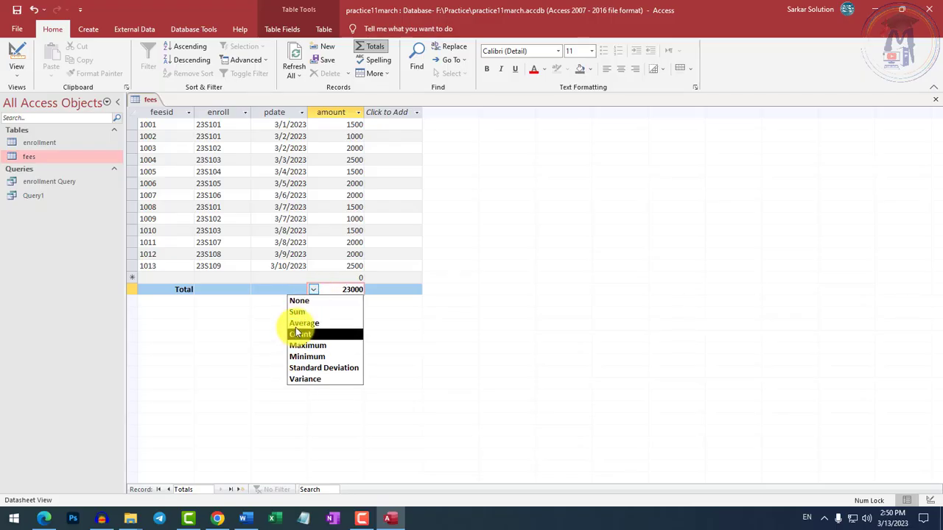
left_click(296, 315)
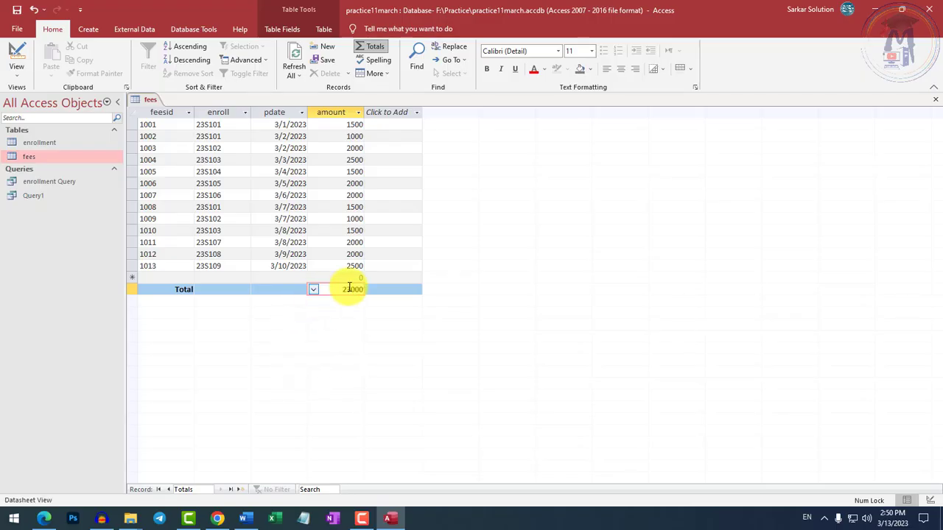
Close the fees table and save the changes to its layout.
right_click(151, 98)
left_click(168, 118)
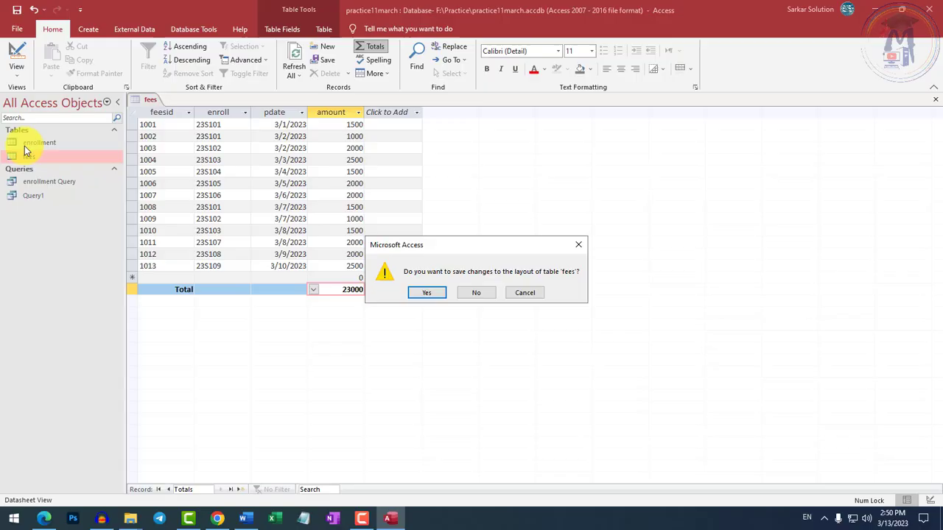
left_click(416, 290)
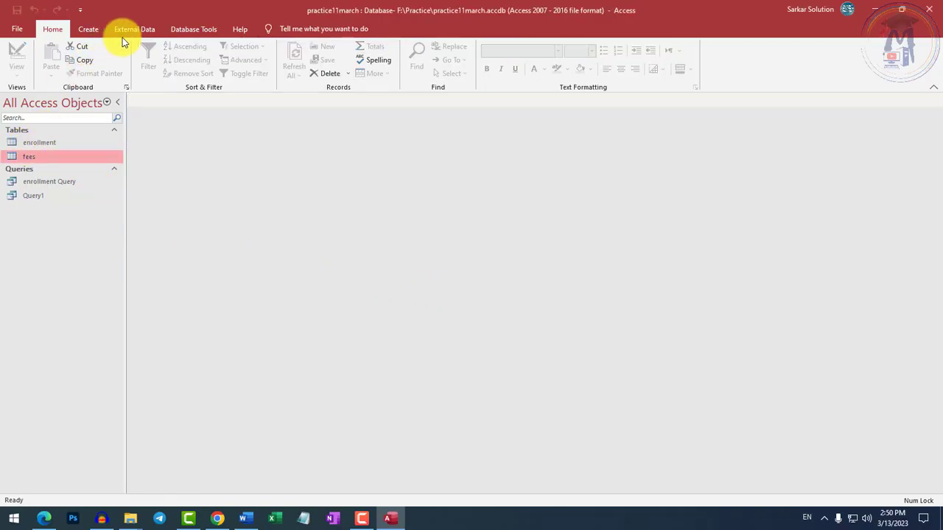
Open the database's relationship diagram and move the fees table diagonally below the enrollment table.
left_click(204, 28)
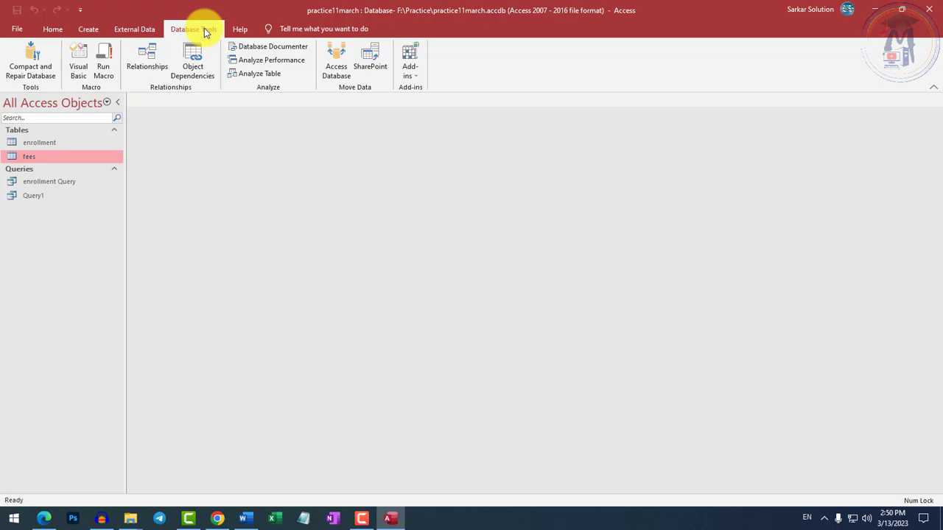
left_click(148, 63)
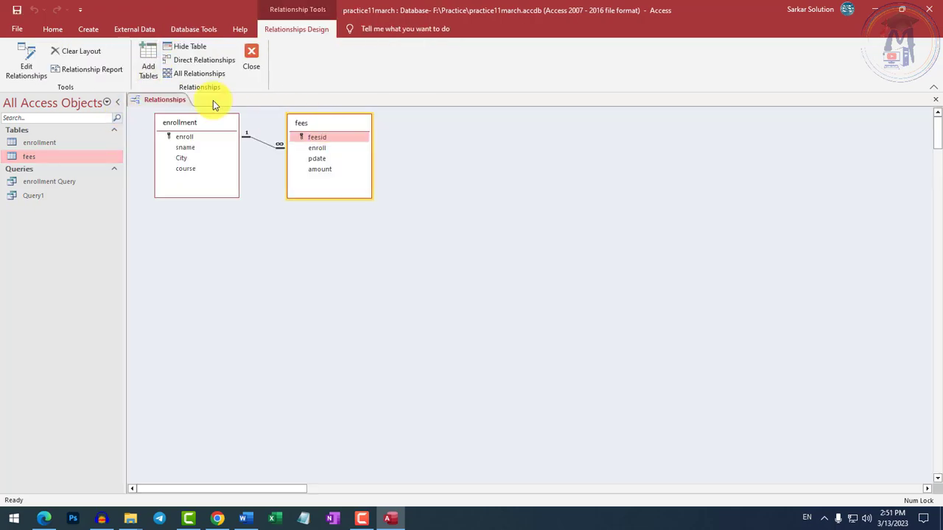
left_click_drag(338, 125, 349, 210)
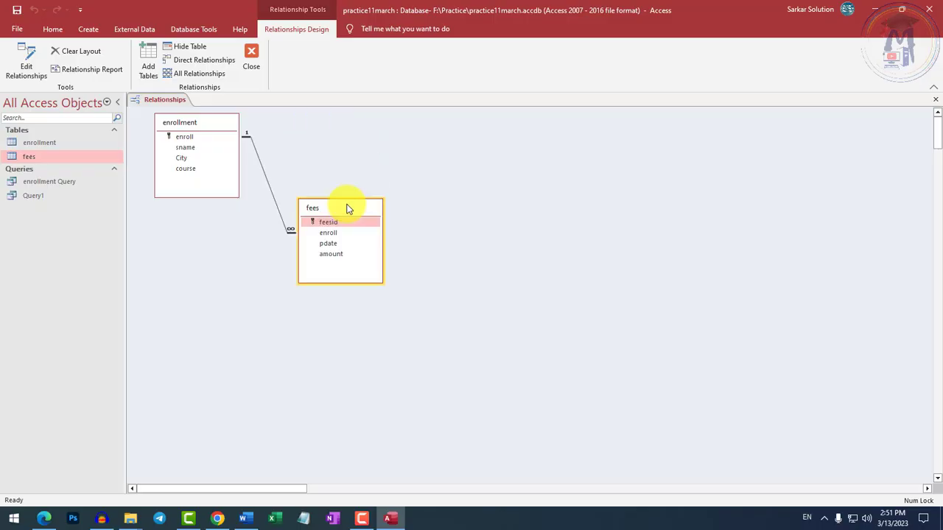
left_click(148, 61)
left_click_drag(467, 74, 639, 131)
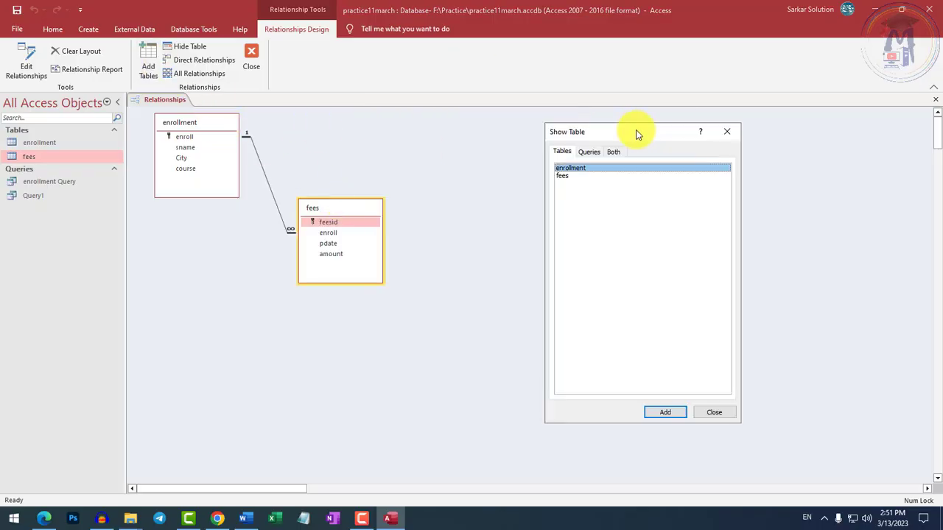
left_click(713, 412)
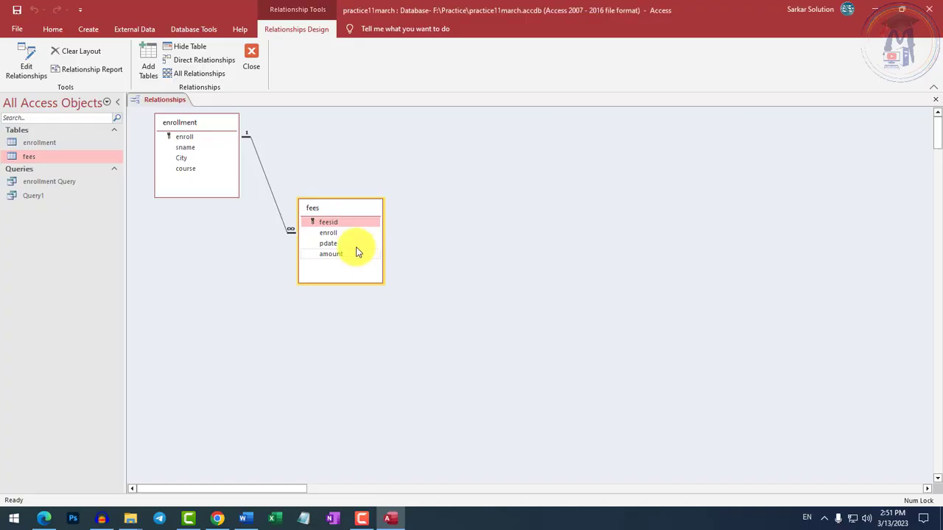
Permanently delete the existing relationship between the enrollment and fees tables.
right_click(268, 187)
left_click(287, 205)
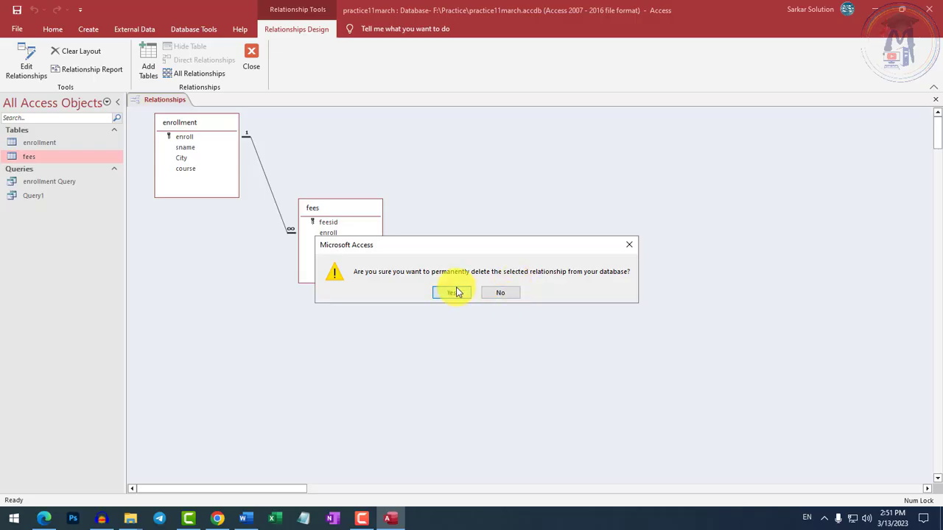
left_click(451, 290)
Hide the fees and enrollment tables so the relationship diagram is empty.
right_click(336, 218)
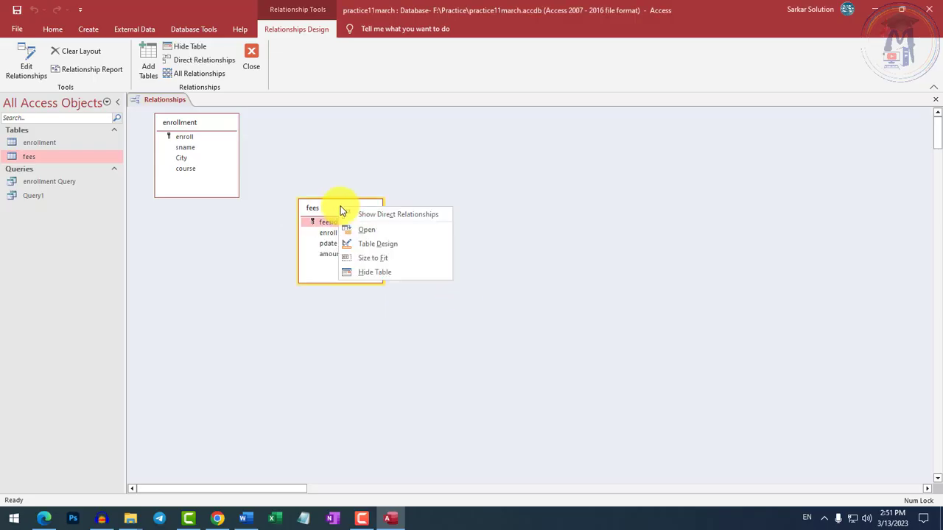
left_click(368, 270)
right_click(193, 119)
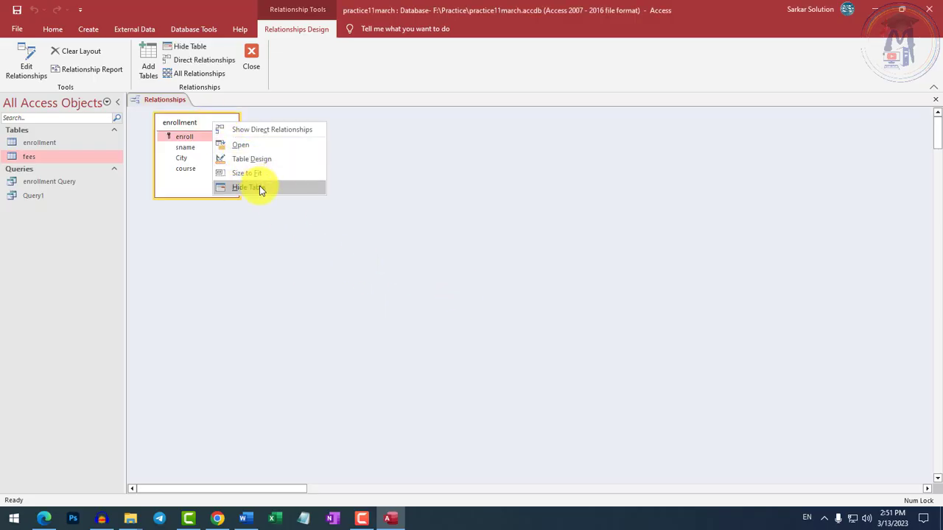
left_click(260, 186)
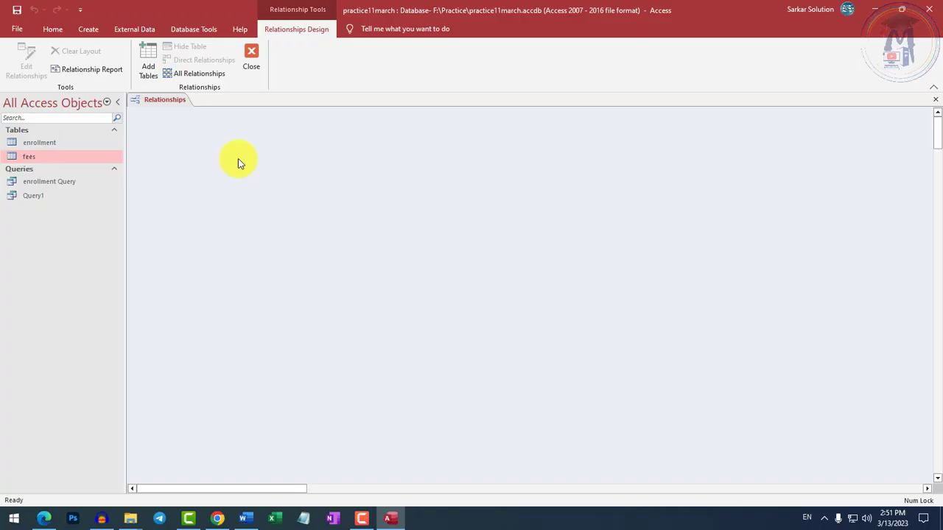
Add the enrollment and fees tables to the empty relationship diagram.
left_click(148, 61)
left_click_drag(479, 80, 595, 150)
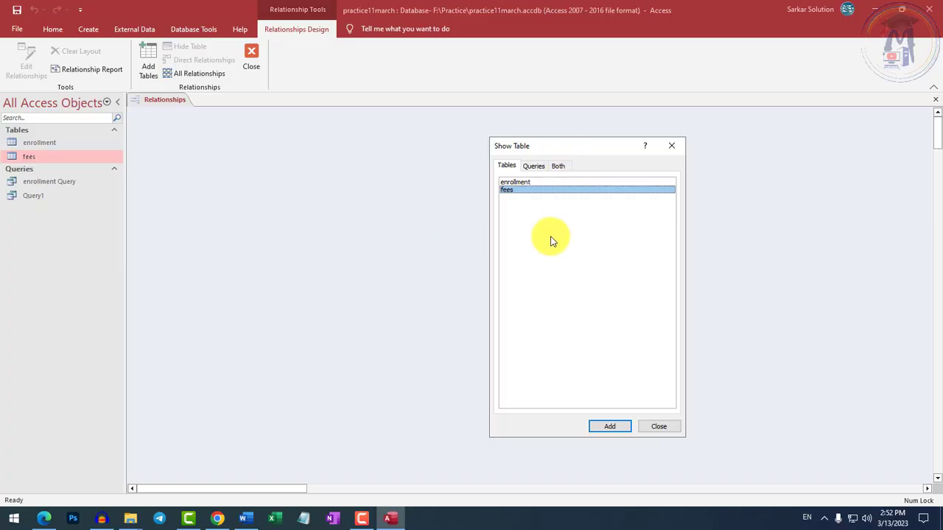
left_click(526, 184)
left_click(609, 425)
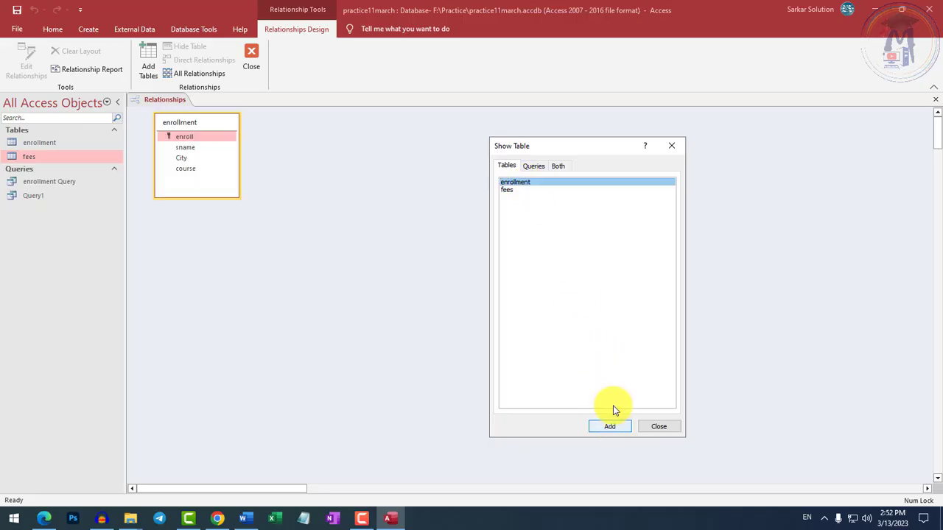
left_click(530, 190)
left_click(611, 427)
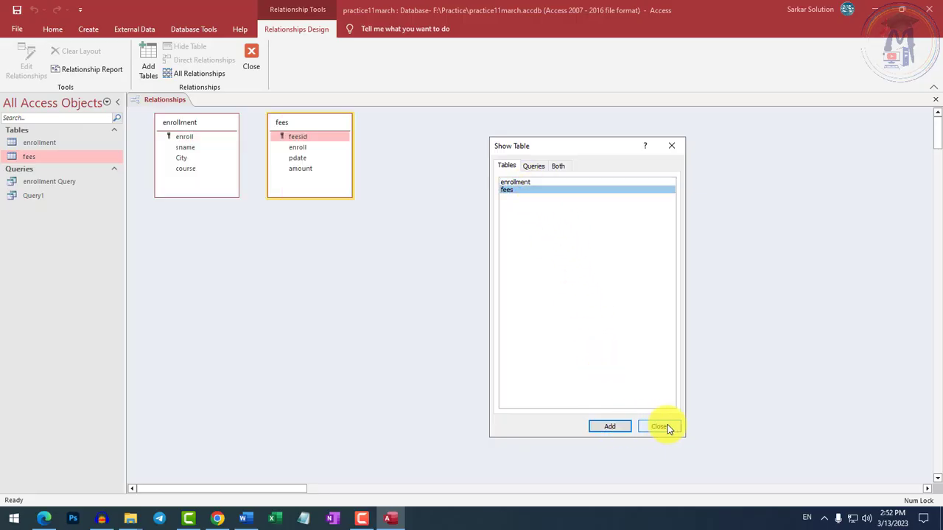
left_click(665, 426)
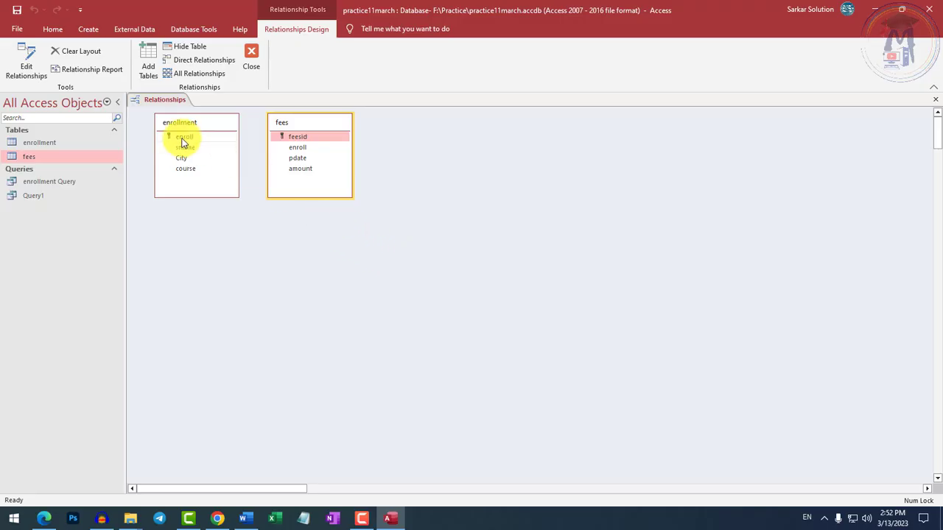
Link enrollment's enroll field to the enroll field in fees, enforcing referential integrity with cascade update of related fields and cascade delete of related records.
left_click_drag(184, 142, 301, 152)
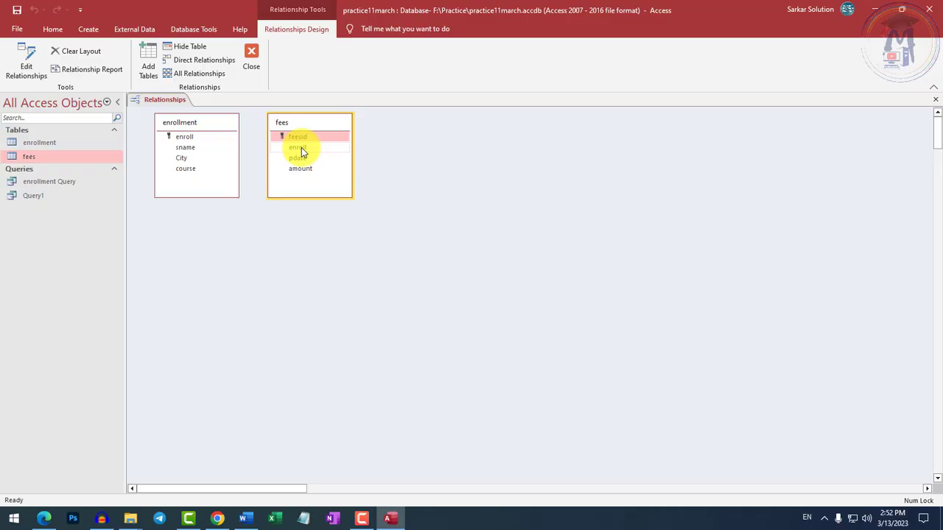
left_click(181, 139)
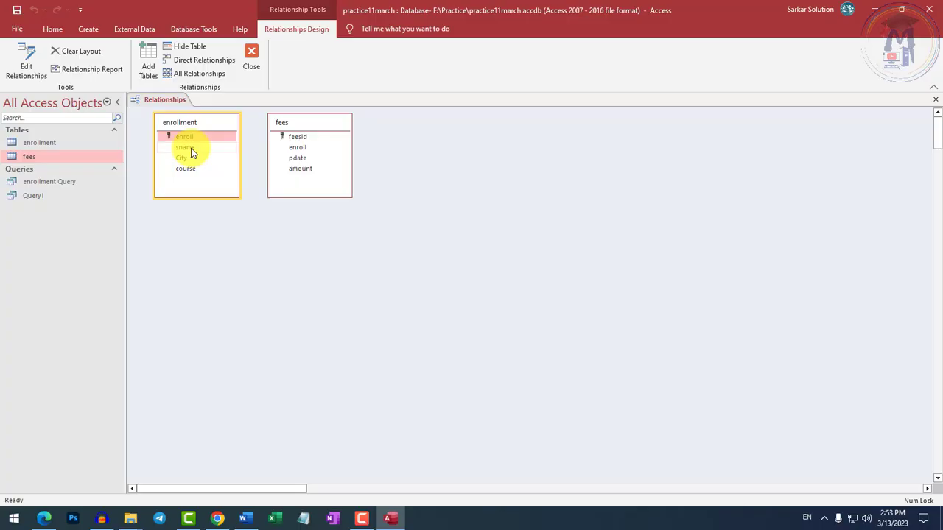
left_click_drag(183, 137, 271, 154)
left_click_drag(182, 140, 301, 157)
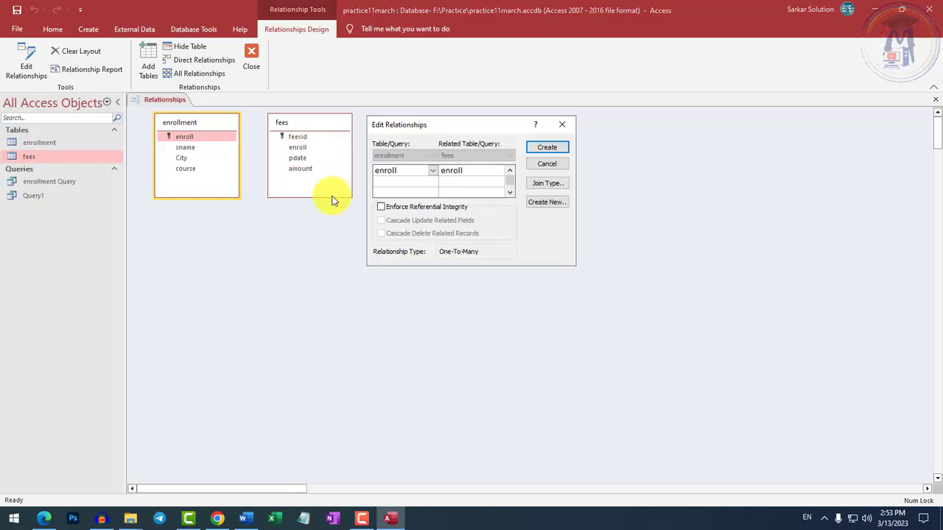
left_click(381, 207)
left_click(386, 221)
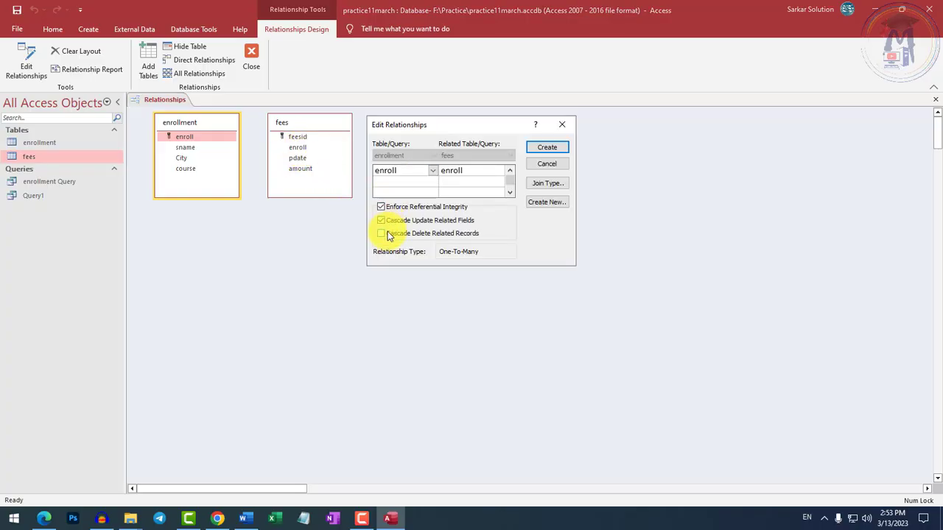
left_click(387, 233)
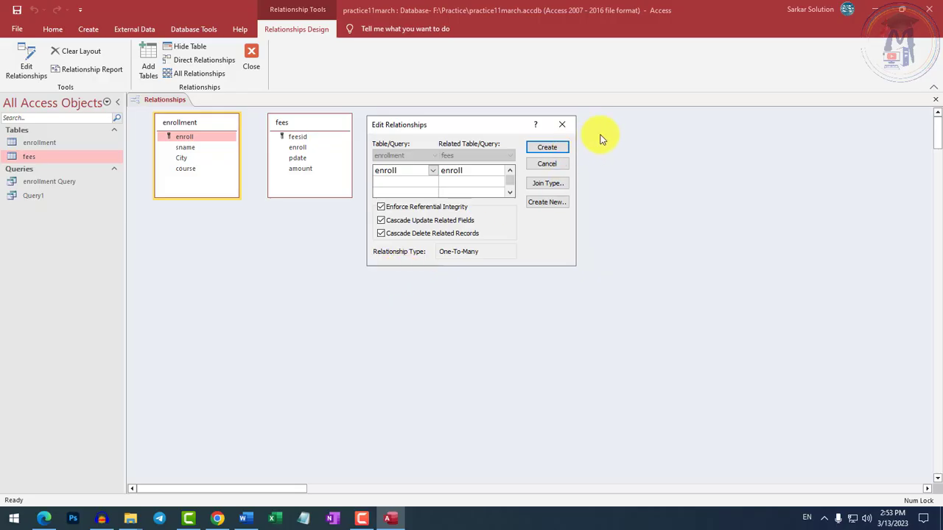
left_click(547, 148)
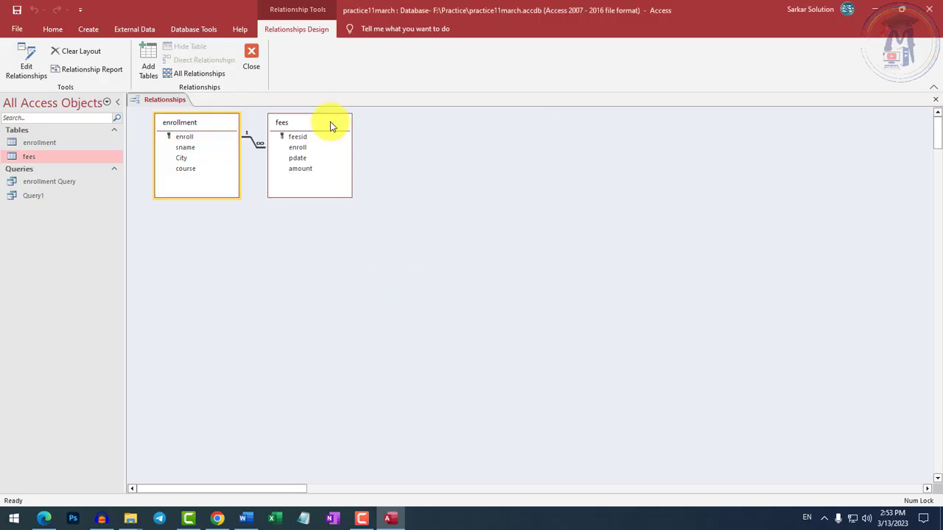
Move the fees table diagonally away from the enrollment table in the diagram and close the relationships view.
left_click_drag(330, 127, 450, 242)
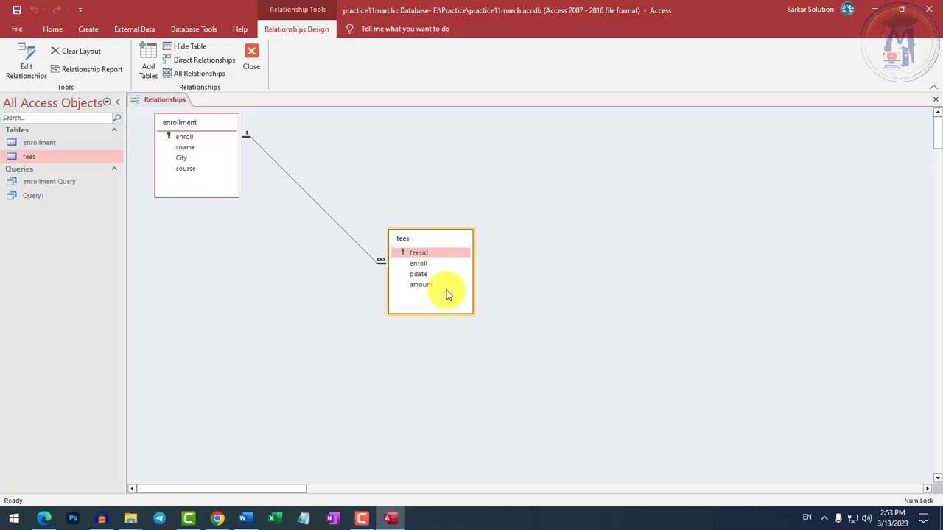
left_click_drag(431, 238, 396, 187)
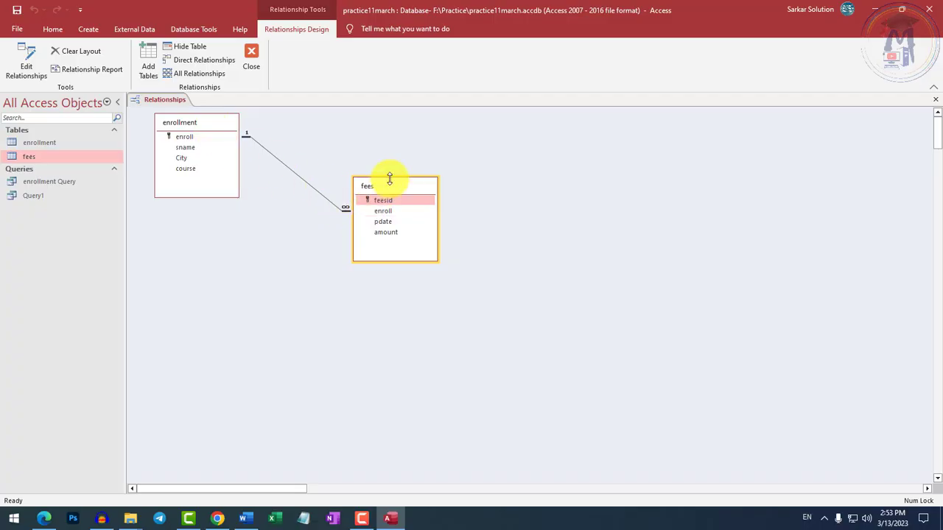
right_click(175, 106)
right_click(174, 107)
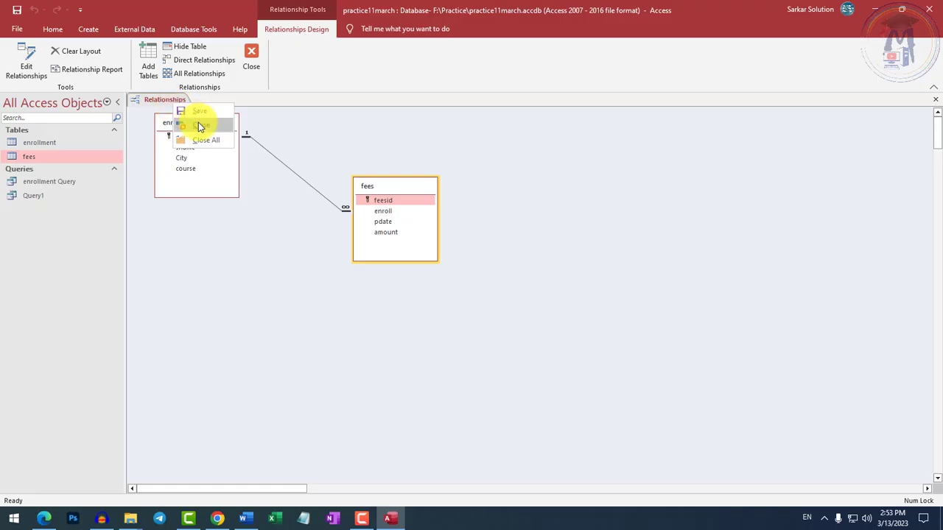
left_click(200, 125)
Examine the first student's linked fee records in the enrollment table, collapse them and close the table.
double_click(42, 143)
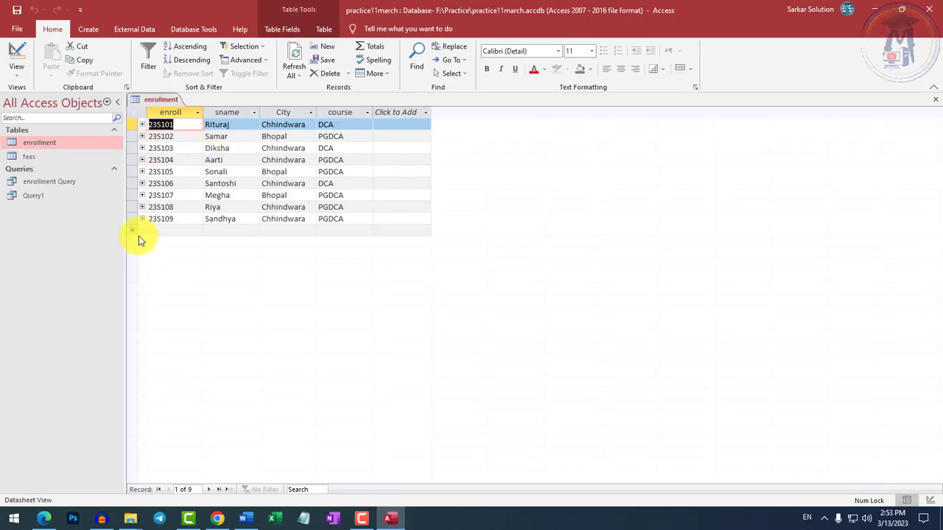
left_click(141, 125)
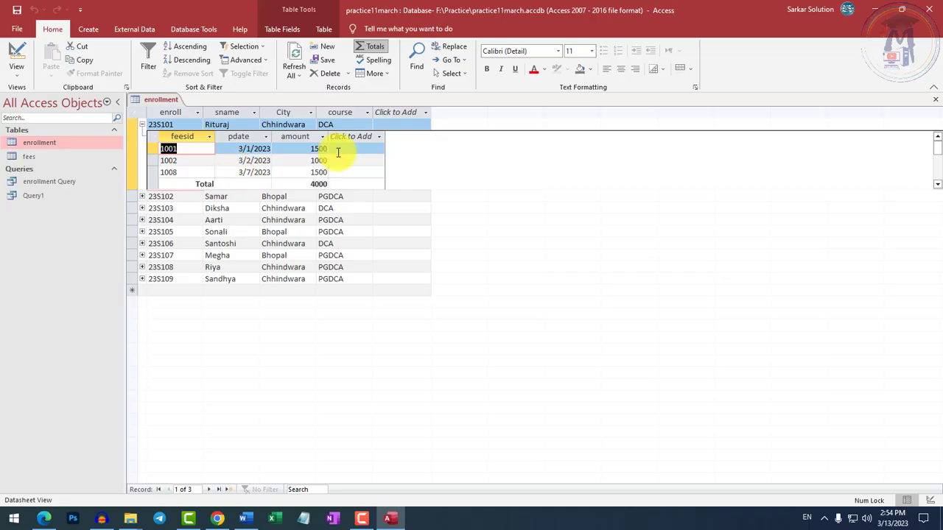
left_click(143, 124)
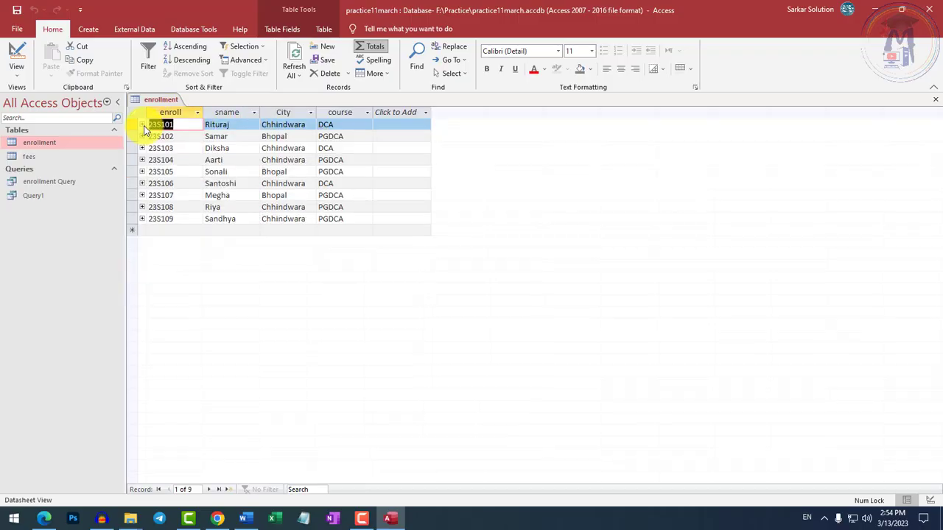
left_click(191, 215)
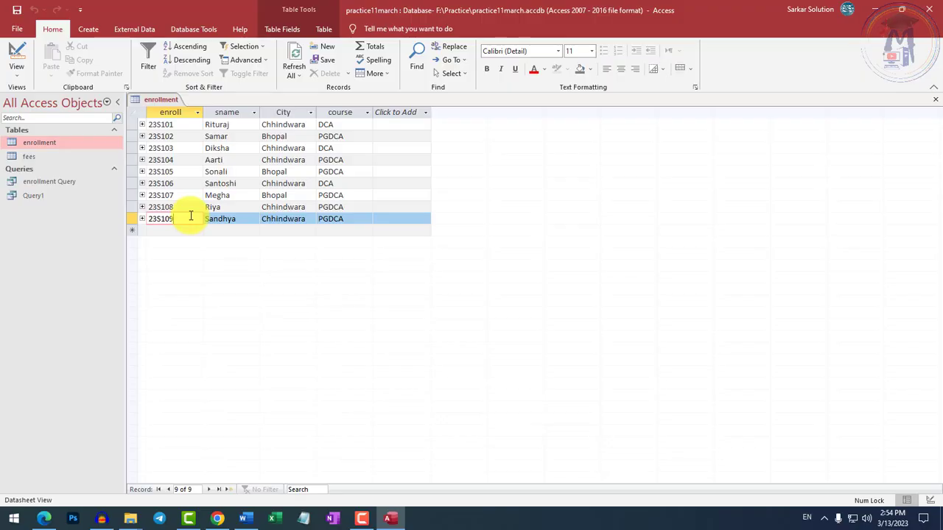
right_click(159, 100)
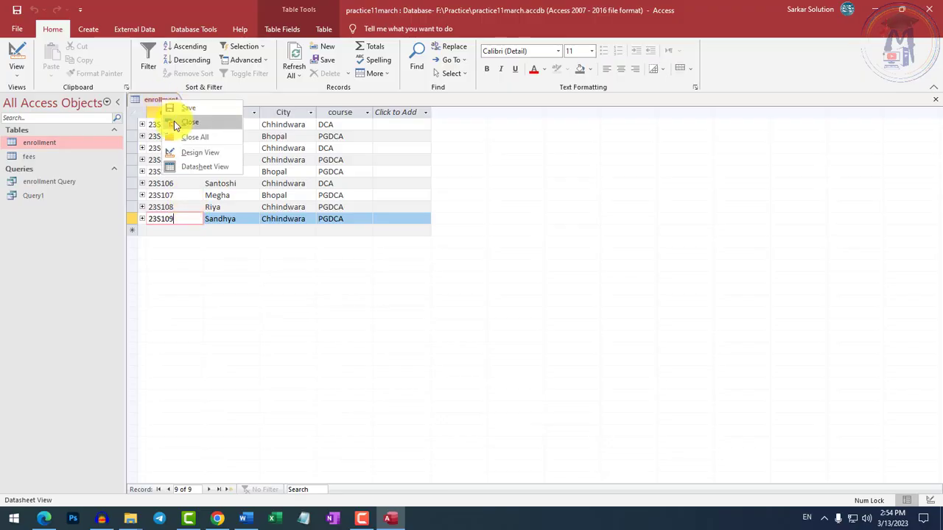
left_click(174, 121)
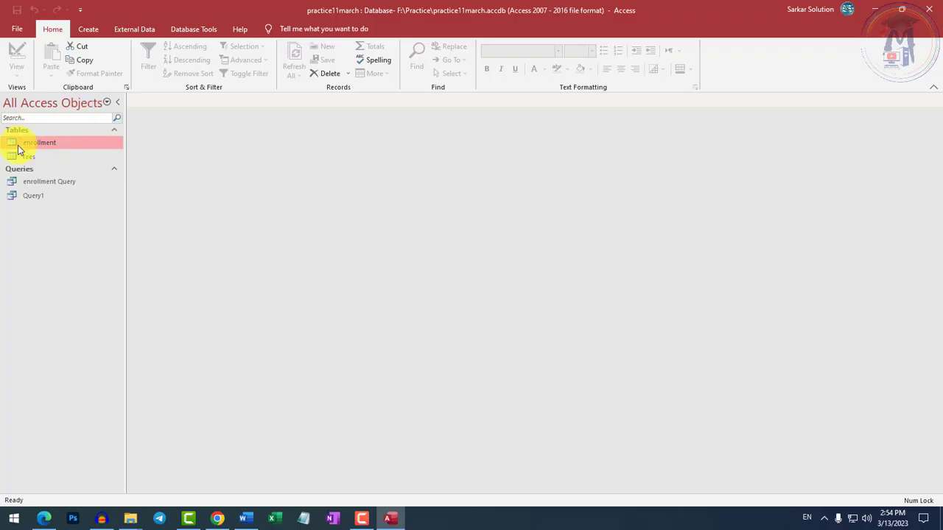
Reopen the enrollment table to review its student records and close it again.
double_click(58, 143)
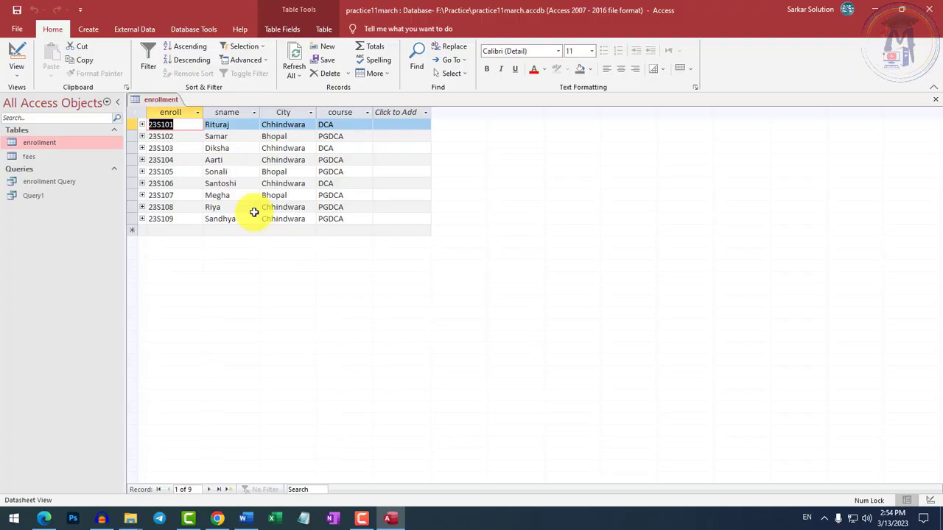
right_click(164, 100)
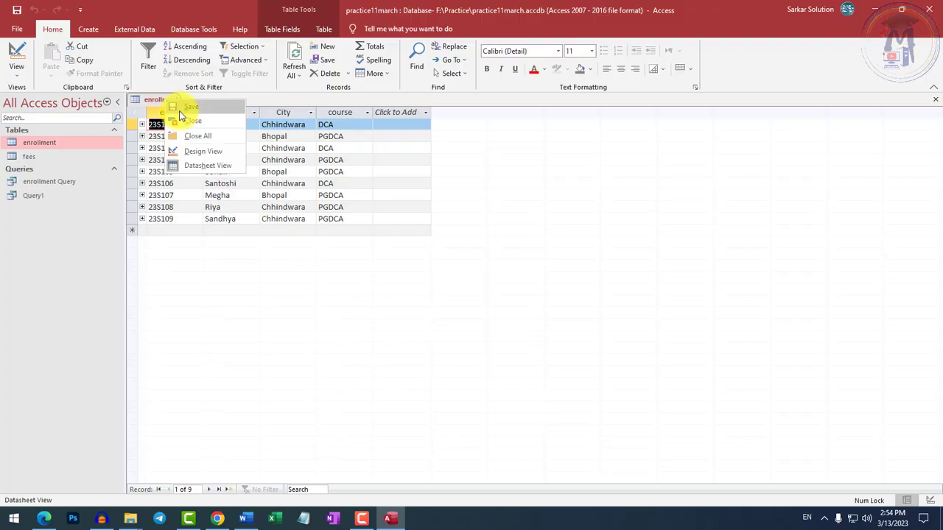
left_click(184, 120)
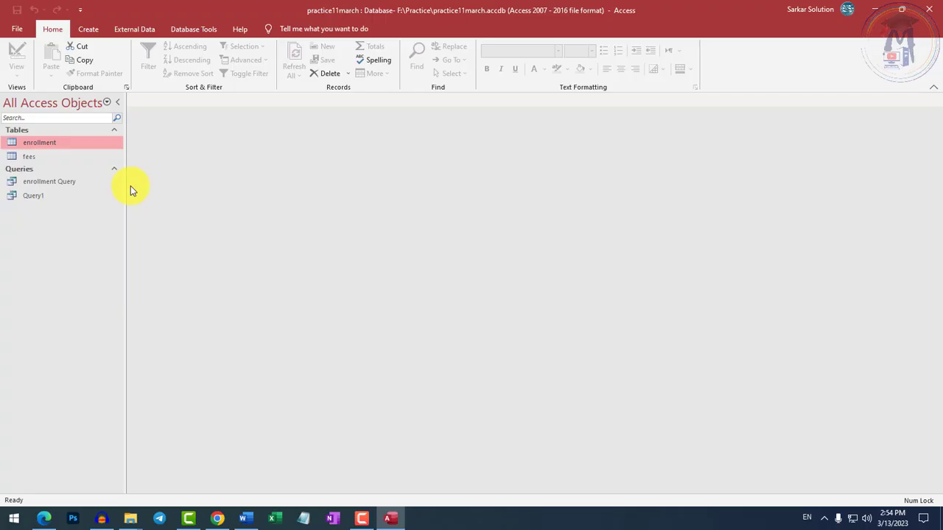
Create a form based on the enrollment table.
left_click(87, 28)
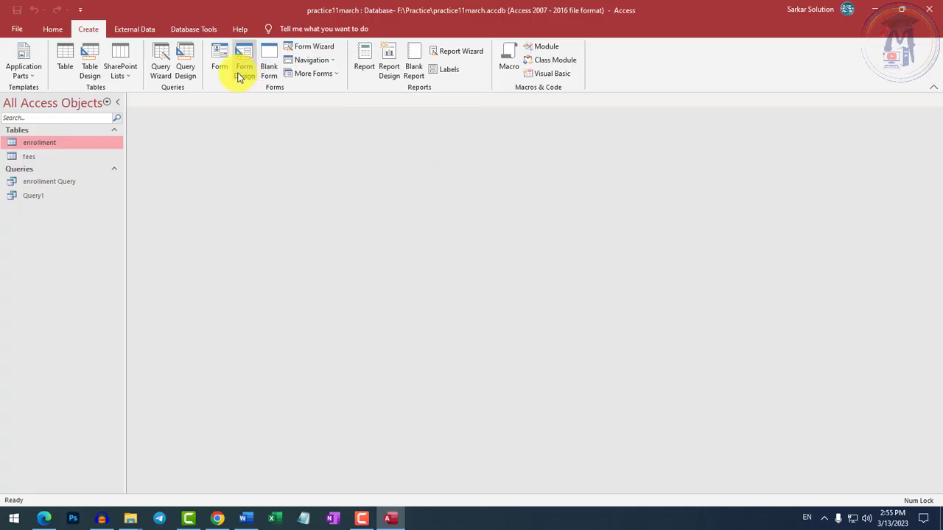
left_click(369, 57)
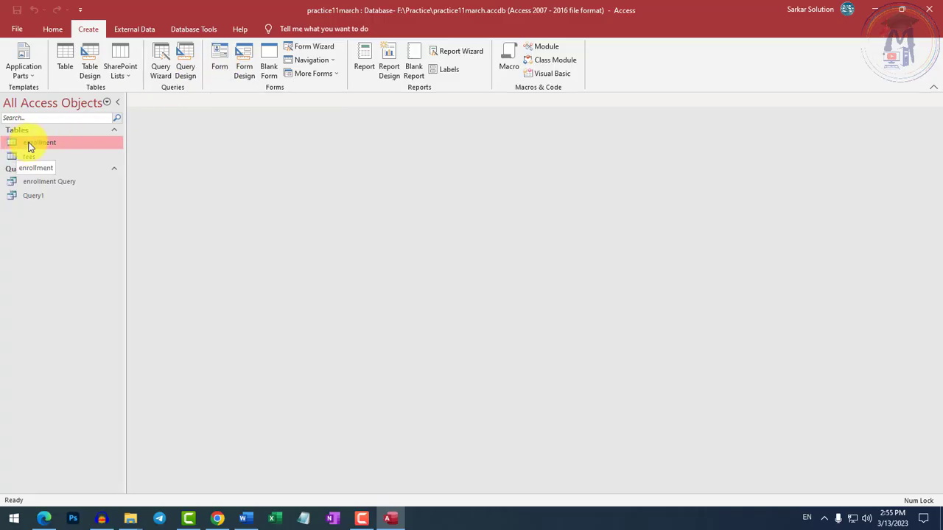
left_click(218, 66)
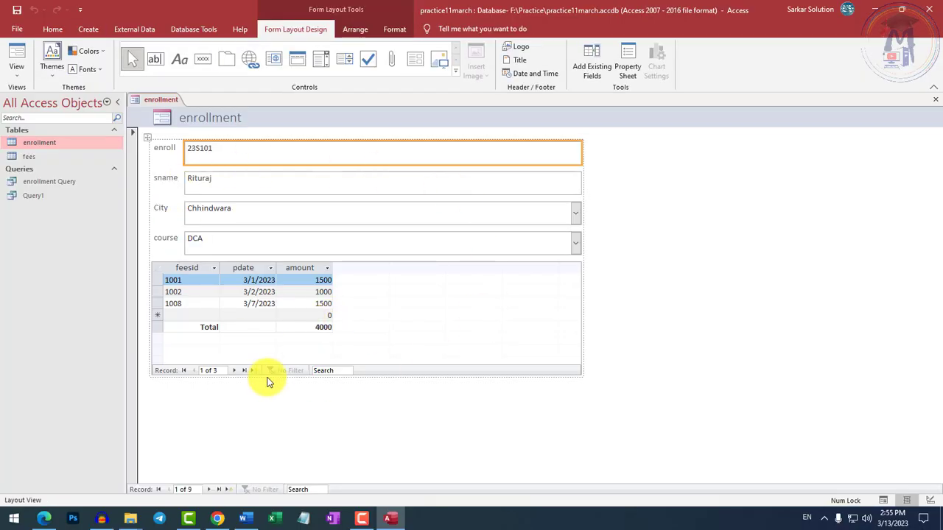
Examine the enroll, sname, City and course fields of the new enrollment form in layout view.
left_click(221, 185)
left_click(223, 216)
left_click(224, 236)
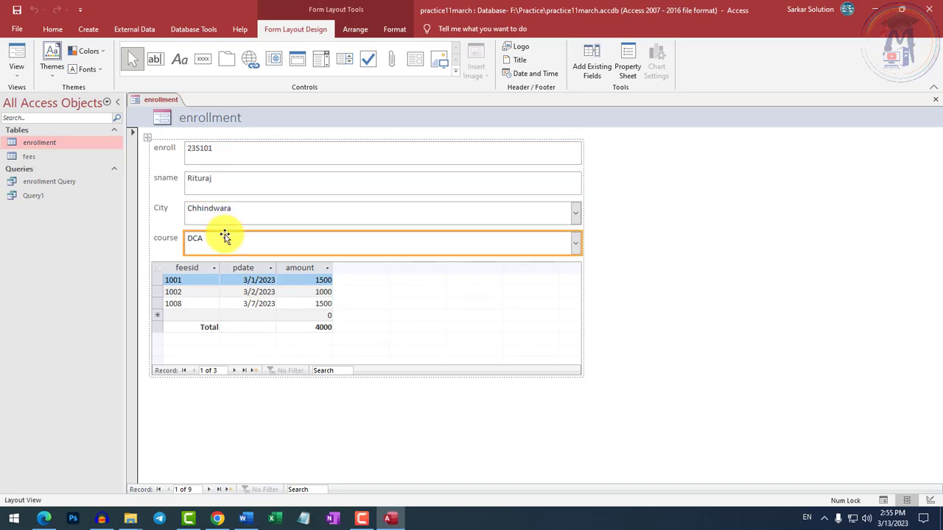
left_click(224, 212)
left_click(230, 184)
left_click(235, 155)
left_click(227, 183)
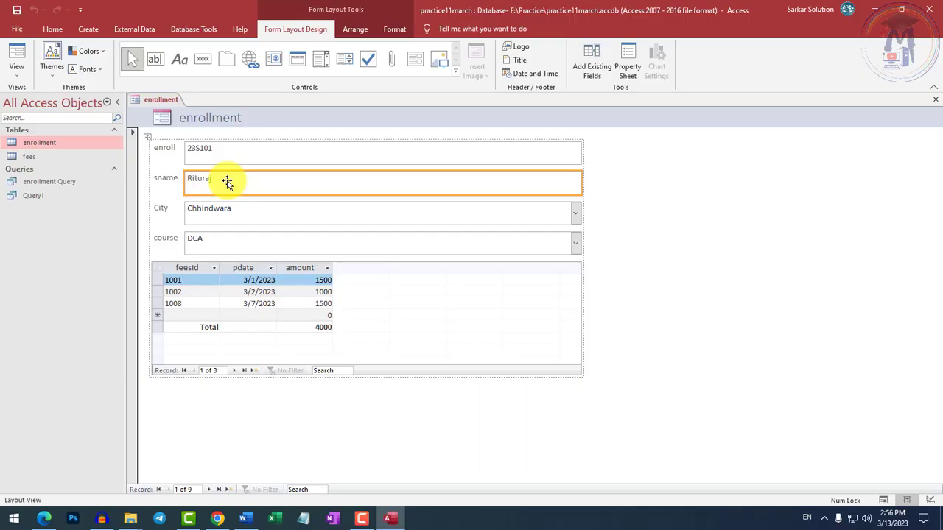
left_click(211, 149)
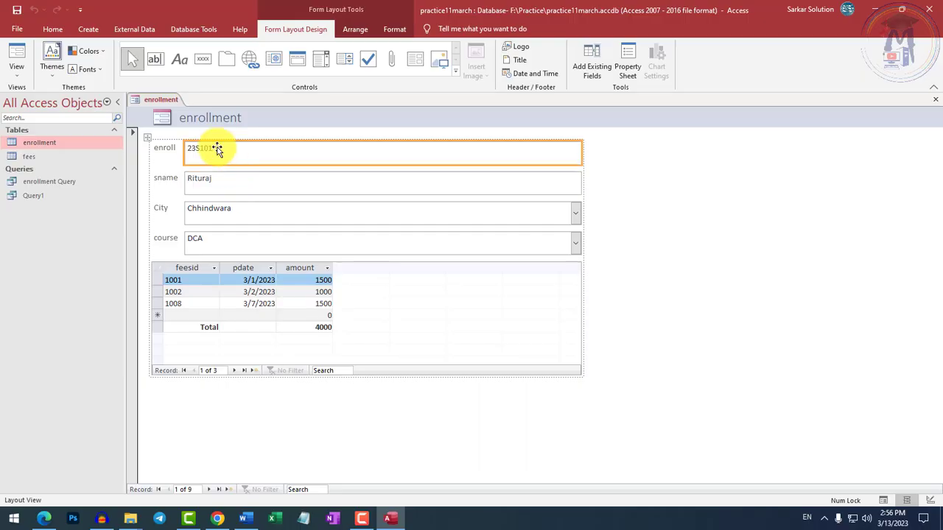
Switch the enrollment form to Form View and place the cursor in the first student's course field.
left_click(20, 78)
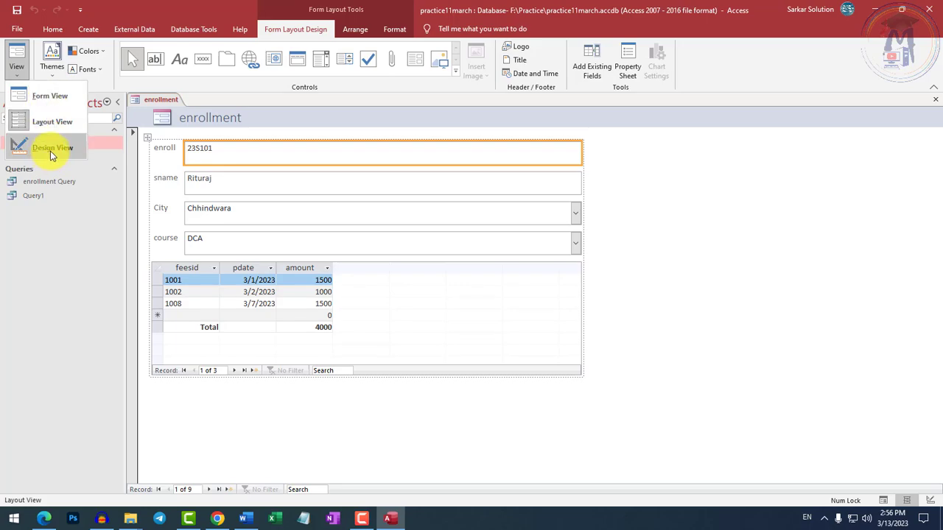
left_click(44, 103)
left_click(225, 179)
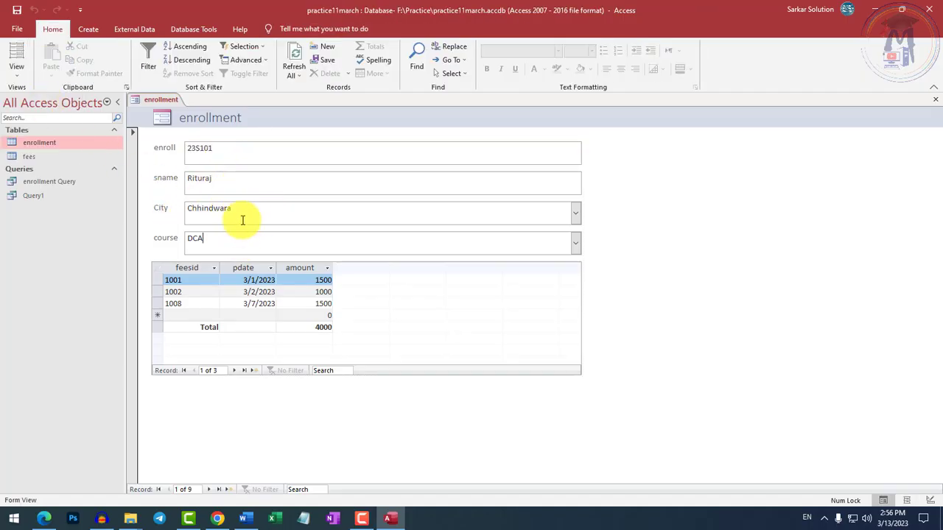
left_click(236, 250)
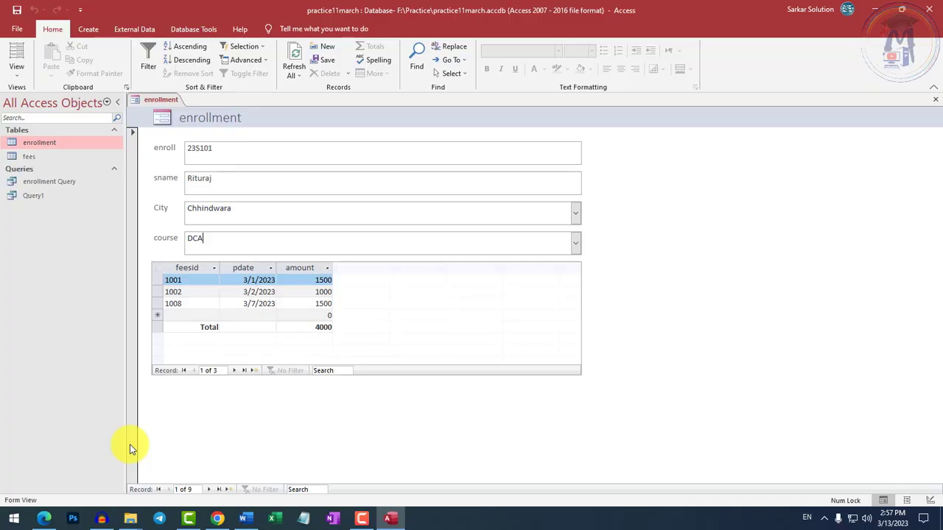
Browse the form's student records forward to the last one and back to the first, viewing each student's fees.
left_click(209, 489)
left_click(209, 489)
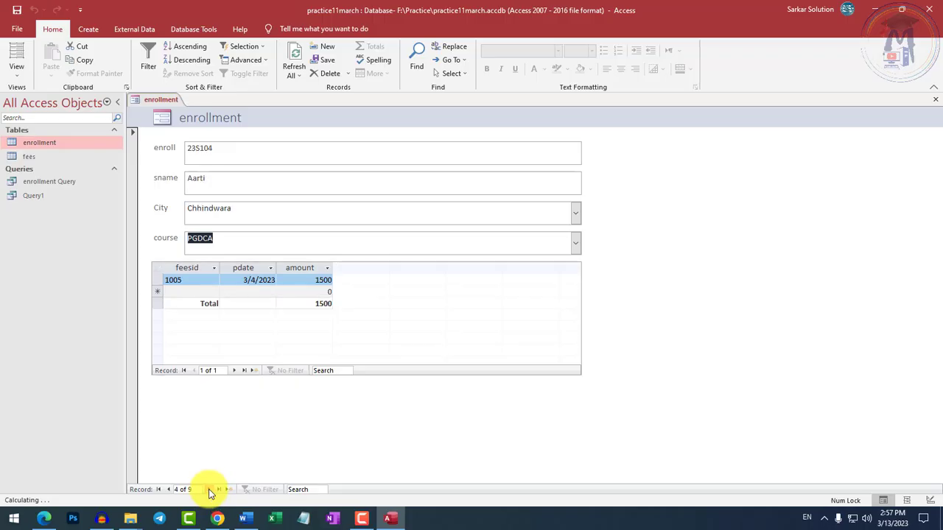
left_click(209, 489)
left_click(209, 489)
left_click(209, 489)
left_click(168, 489)
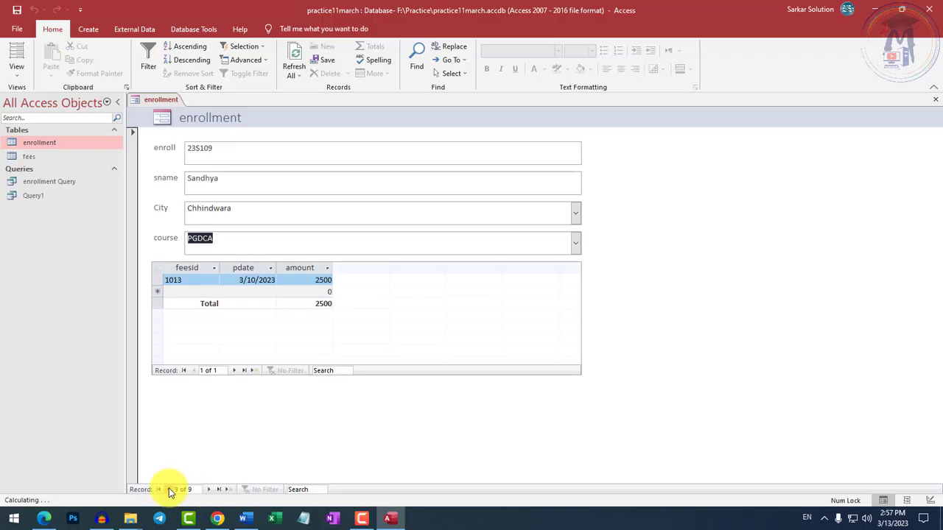
left_click(169, 489)
left_click(169, 489)
left_click(168, 489)
left_click(169, 489)
left_click(169, 489)
left_click(169, 489)
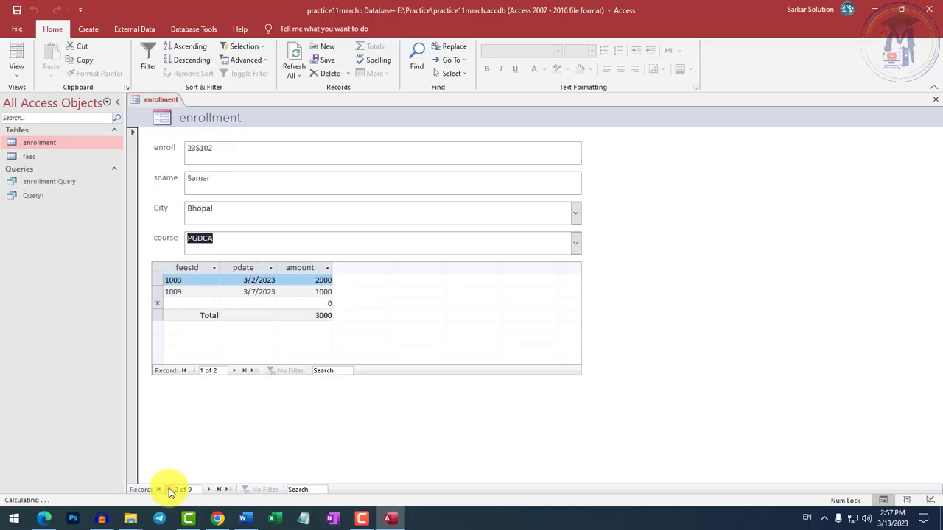
left_click(169, 489)
Step forward through the student records again, jump to the first and last records, and step back to the second.
left_click(210, 489)
left_click(209, 489)
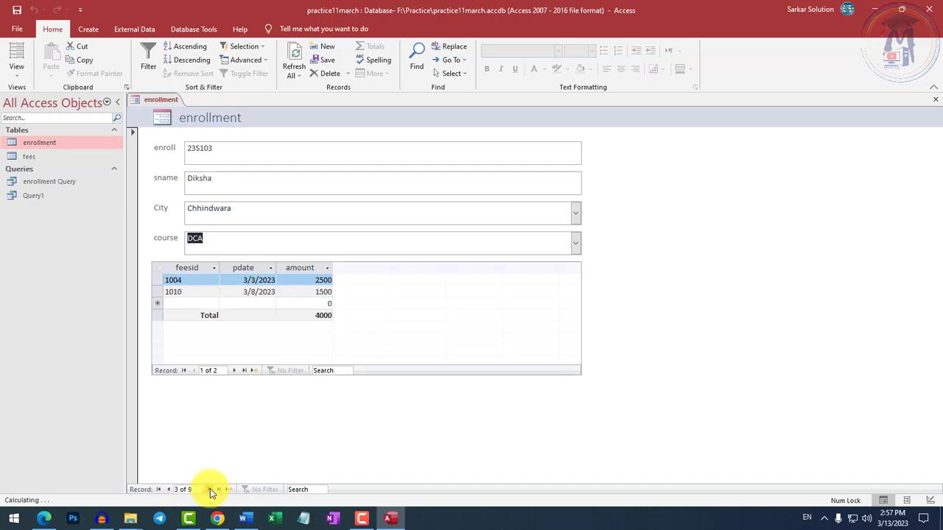
left_click(210, 489)
left_click(210, 489)
left_click(210, 489)
left_click(210, 489)
left_click(210, 489)
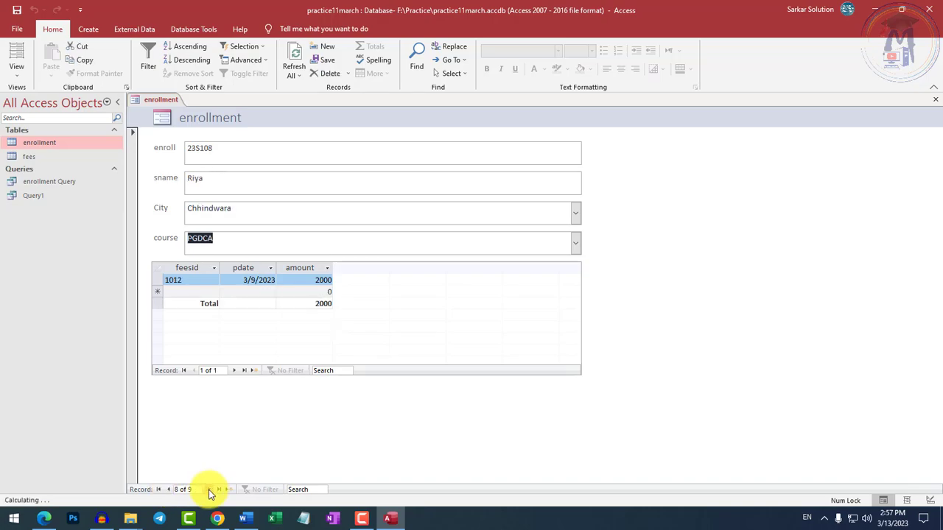
left_click(158, 489)
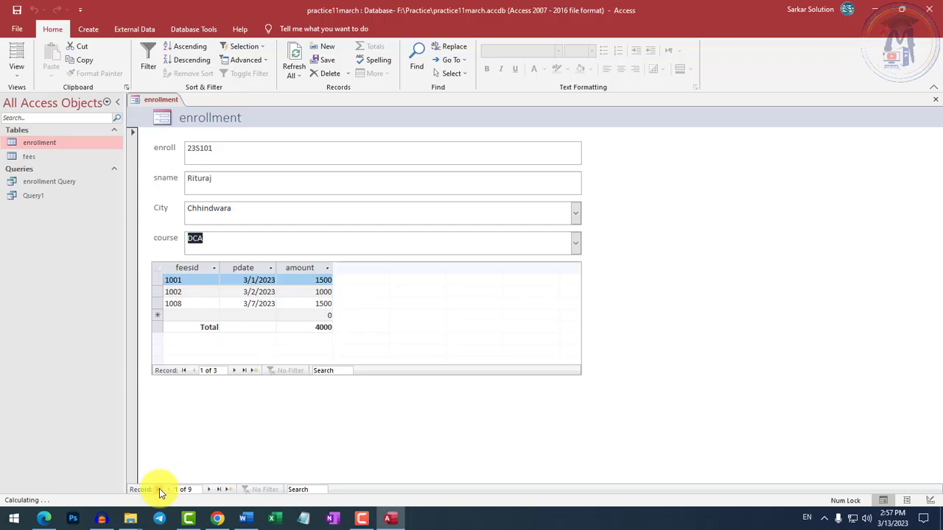
left_click(218, 490)
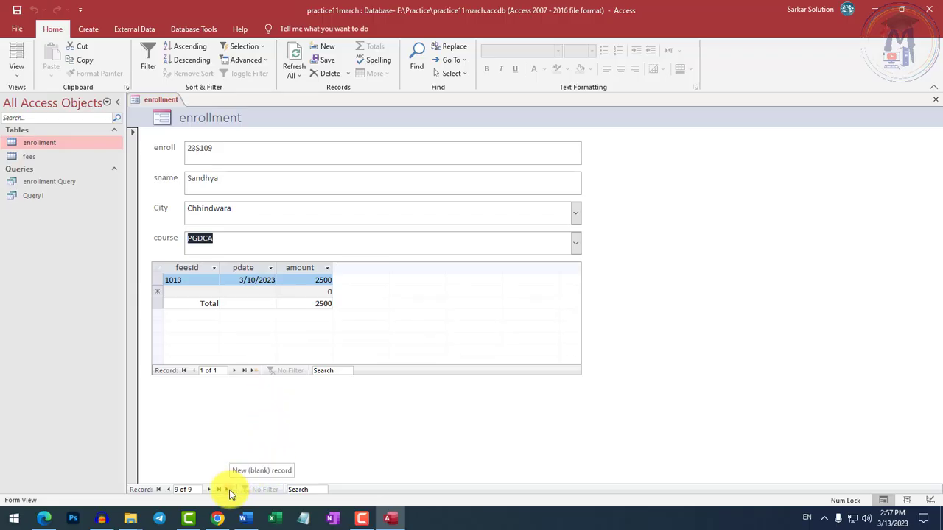
left_click(168, 491)
left_click(168, 491)
left_click(168, 491)
left_click(168, 492)
left_click(168, 491)
left_click(168, 491)
left_click(168, 492)
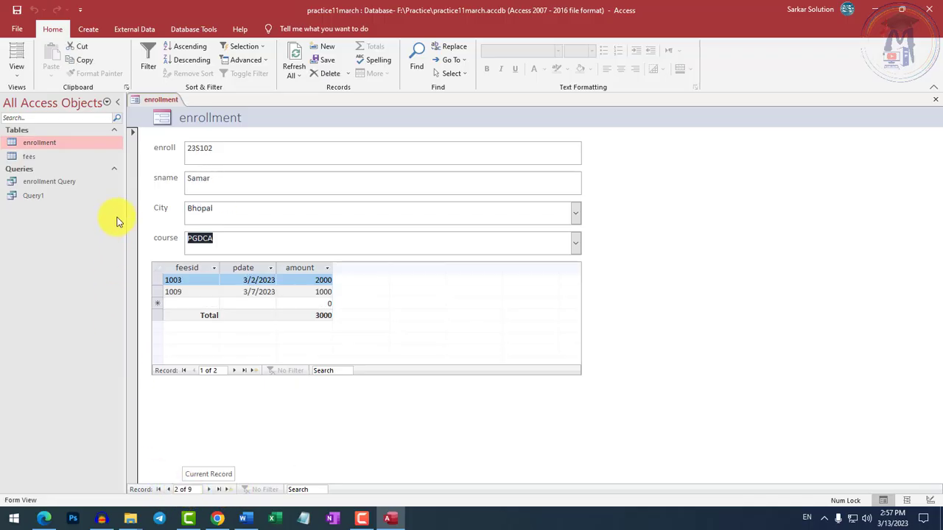
Start a new student record in the form with enroll number 23S110 and enter the student's name.
left_click(228, 491)
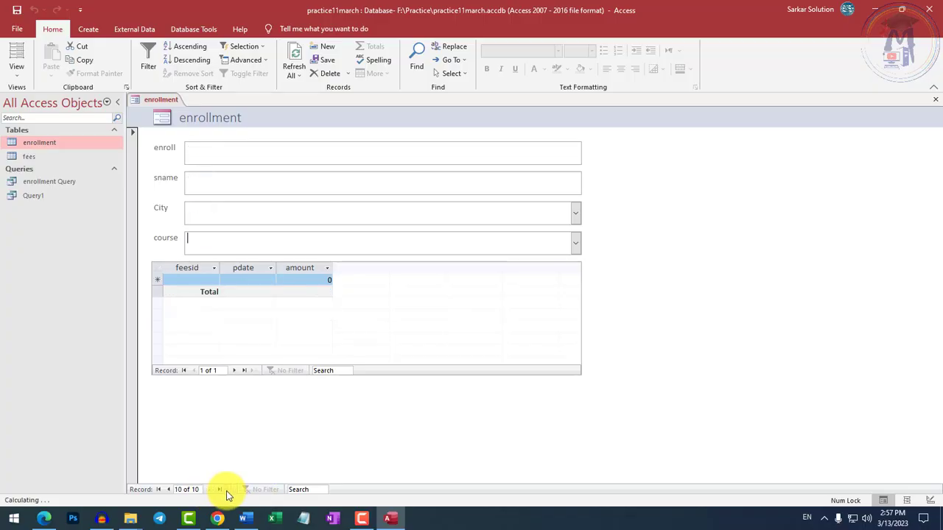
left_click(215, 149)
type("23")
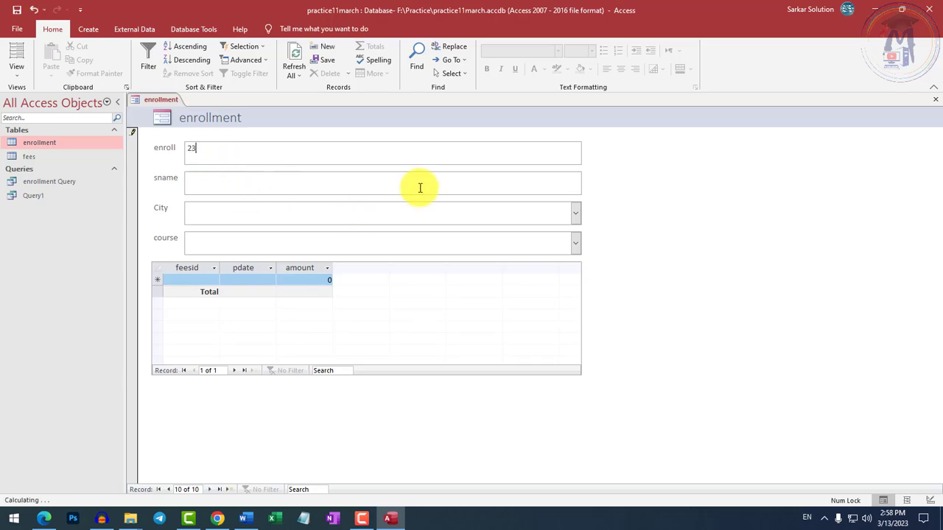
type("S110")
left_click(419, 187)
type("Mohit")
Set the new student's city to Chhindwara and the course to DCA.
key("Tab")
type("C")
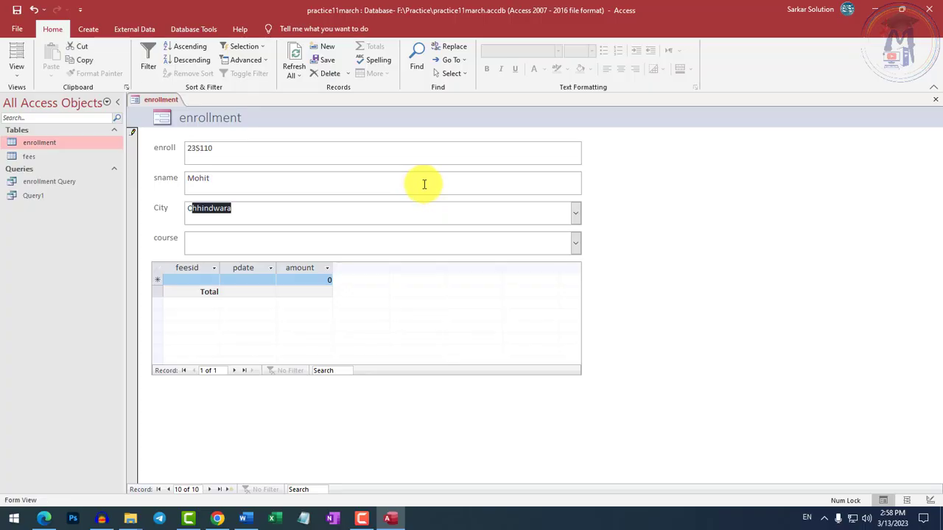
left_click(576, 212)
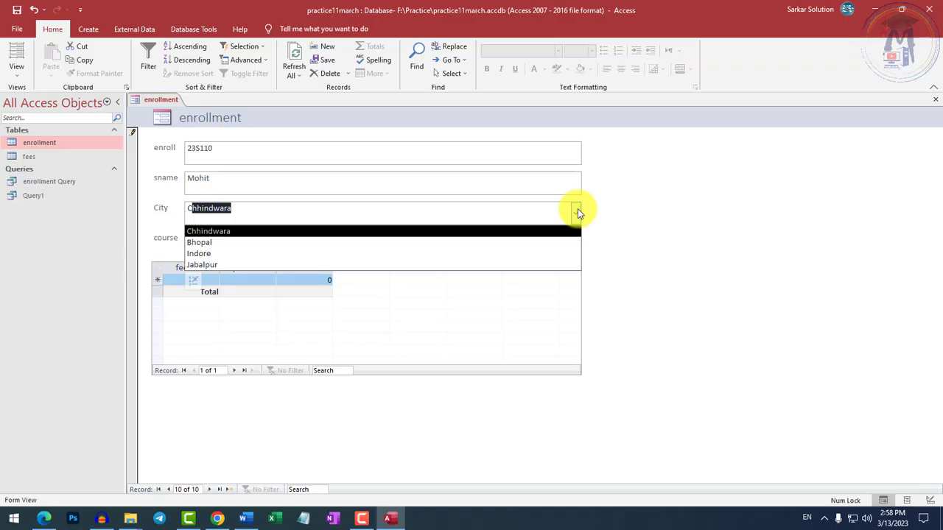
left_click(213, 231)
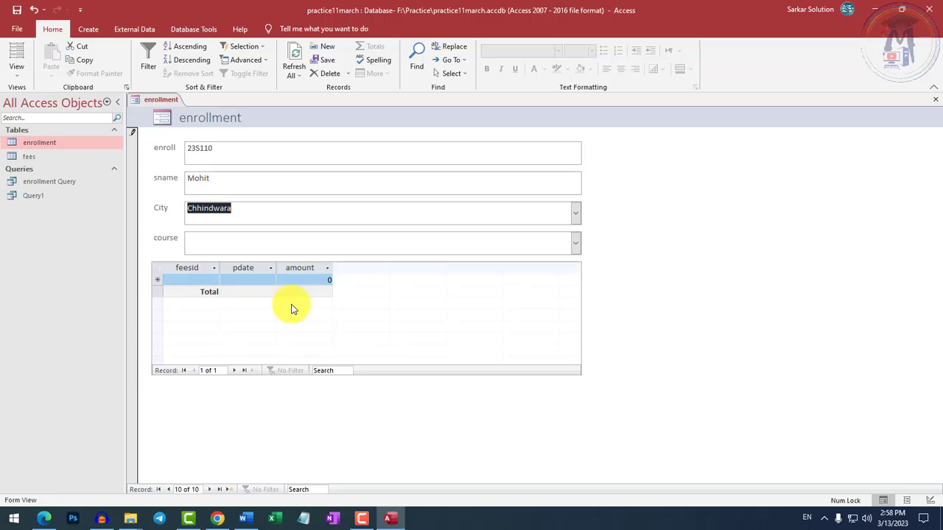
left_click(217, 243)
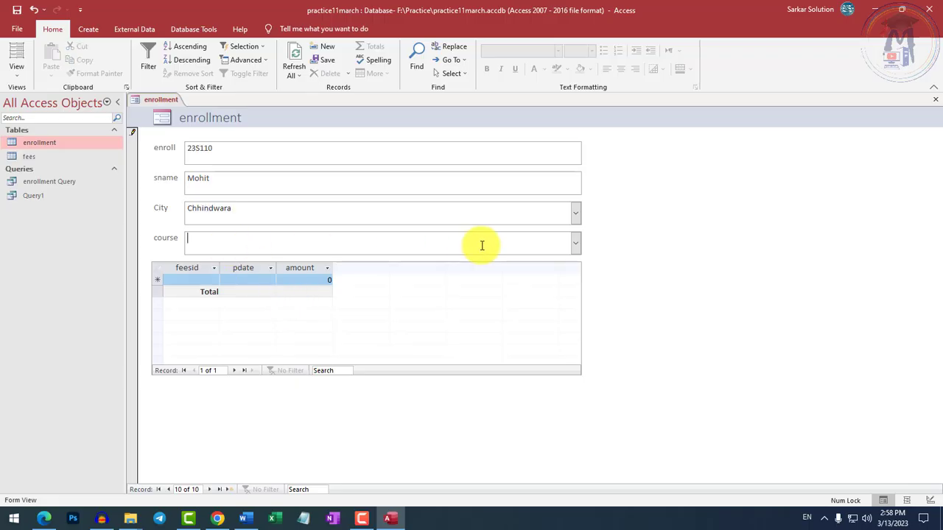
left_click(576, 245)
left_click(281, 262)
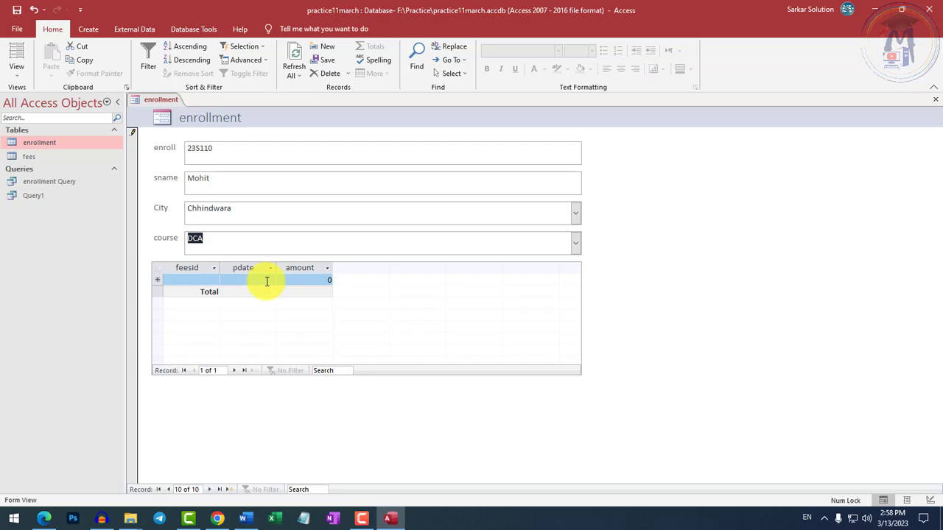
Store the new student record, revisit it for review and go to a blank record's enroll field.
left_click(230, 488)
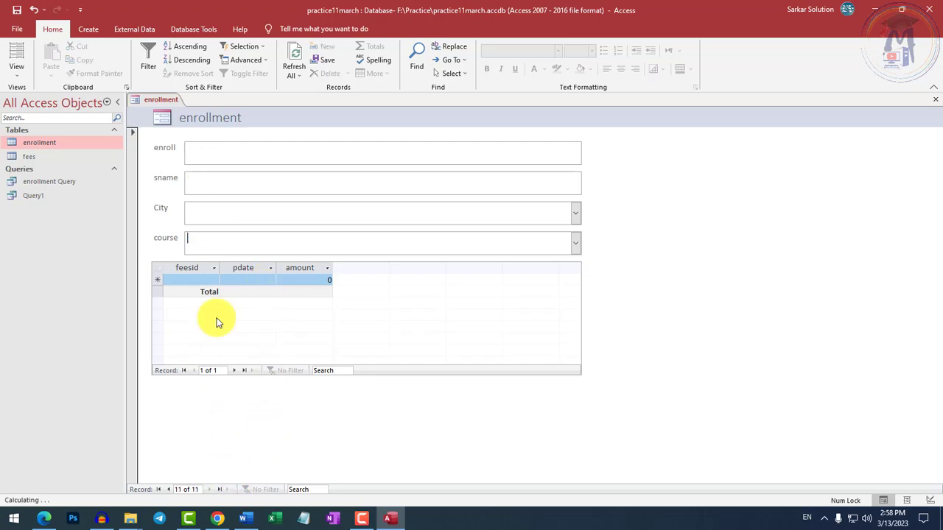
left_click(168, 489)
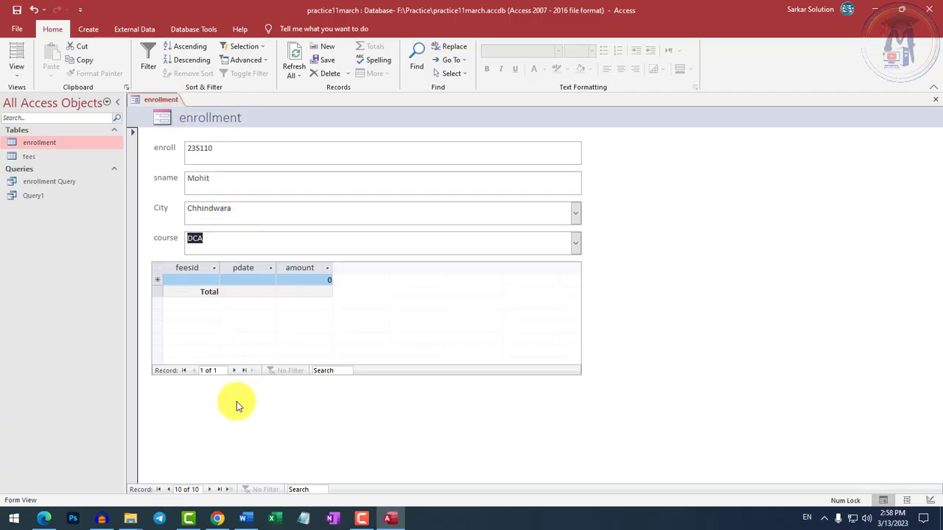
left_click(229, 489)
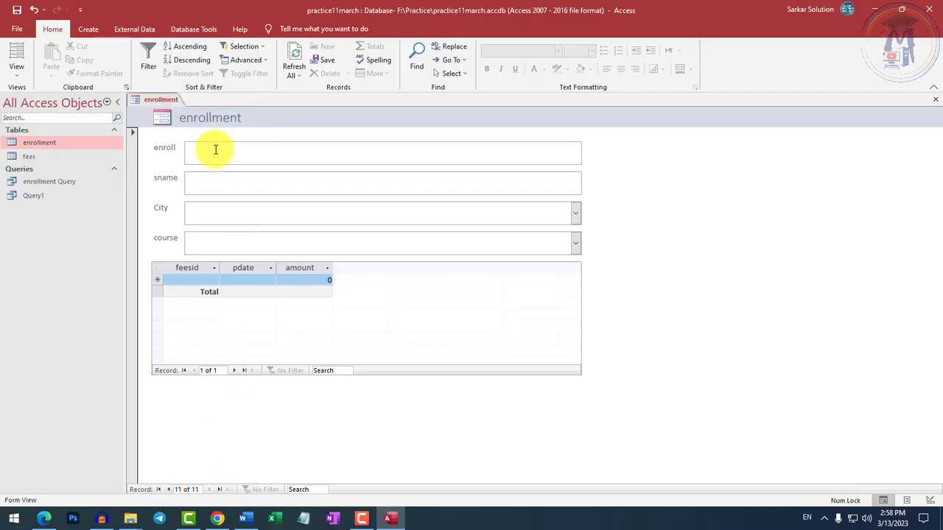
left_click(213, 151)
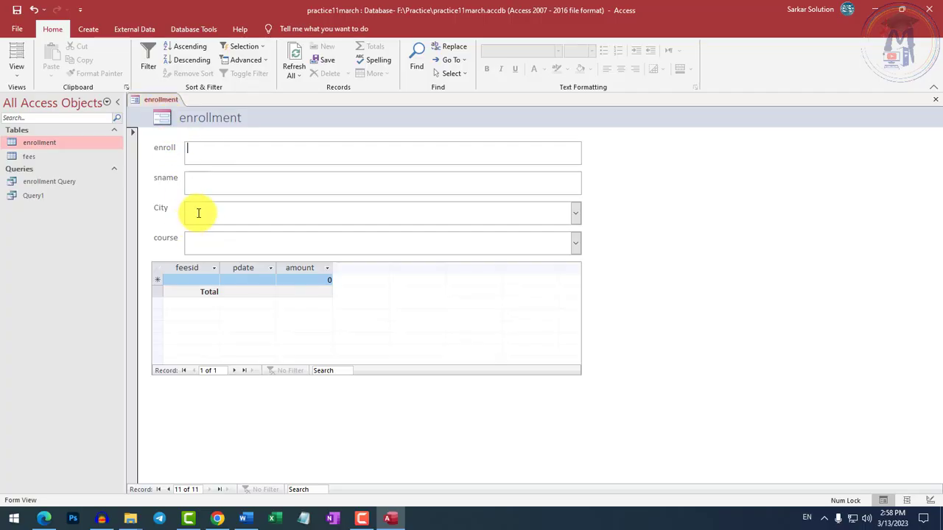
Save the form under the name enrollment and close it.
right_click(158, 107)
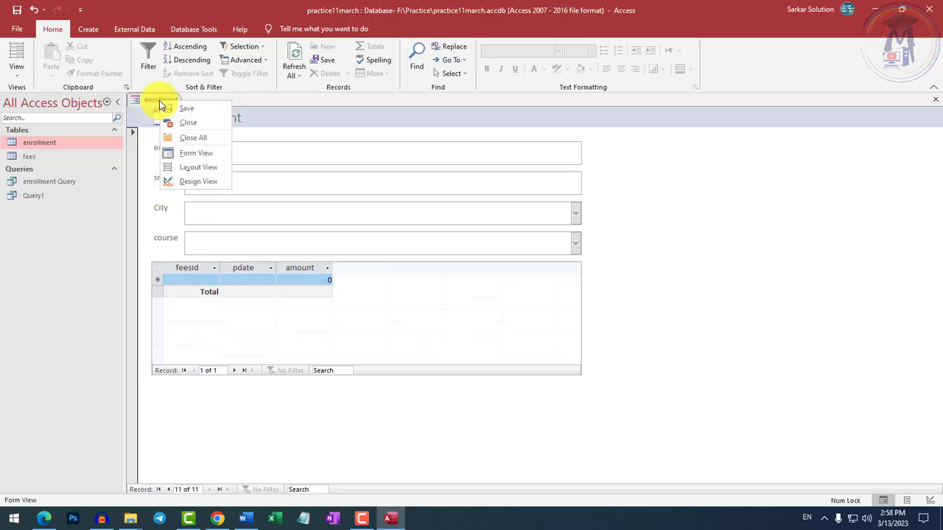
left_click(184, 109)
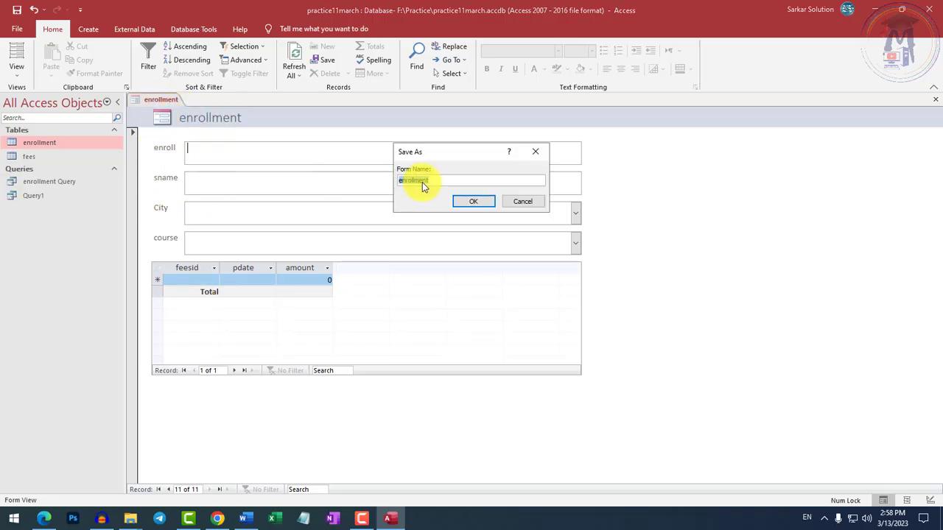
left_click(470, 201)
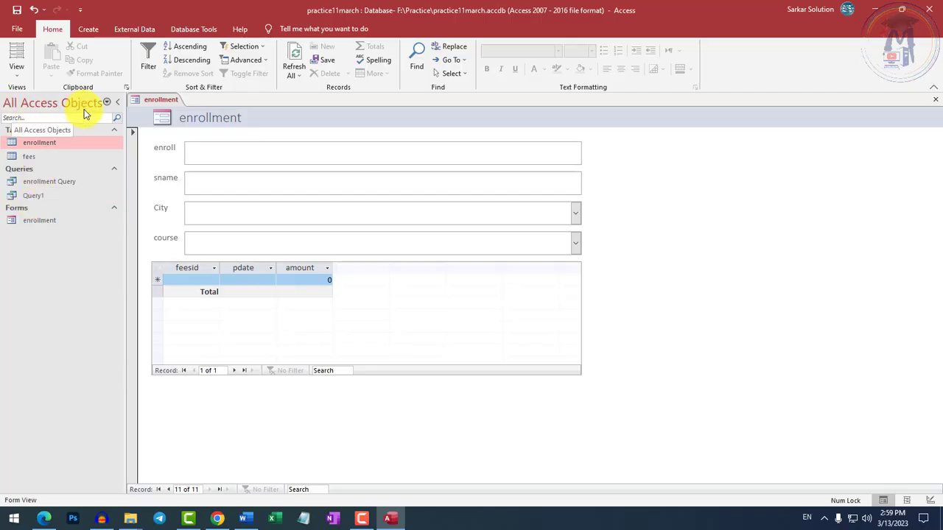
right_click(147, 105)
left_click(172, 120)
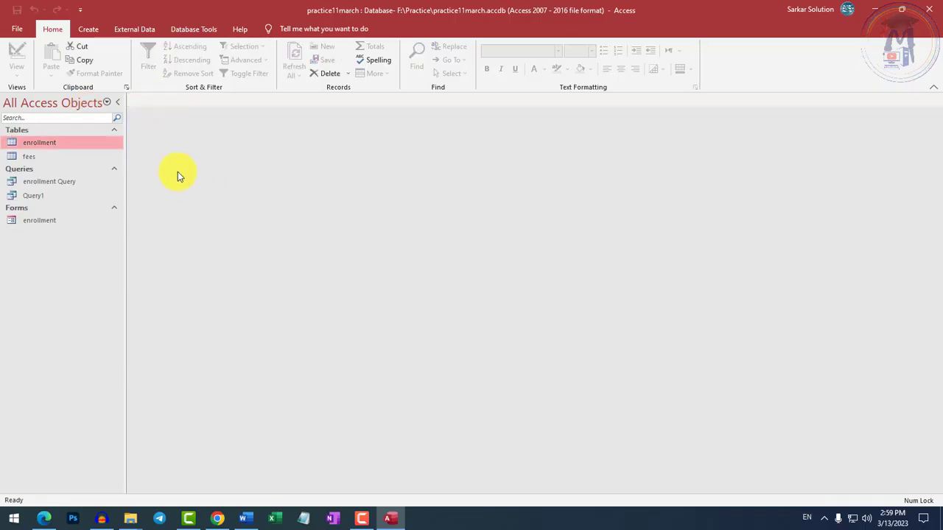
Start the Form Wizard with the fees table as its source and move the wizard window toward the middle of the workspace.
left_click(89, 29)
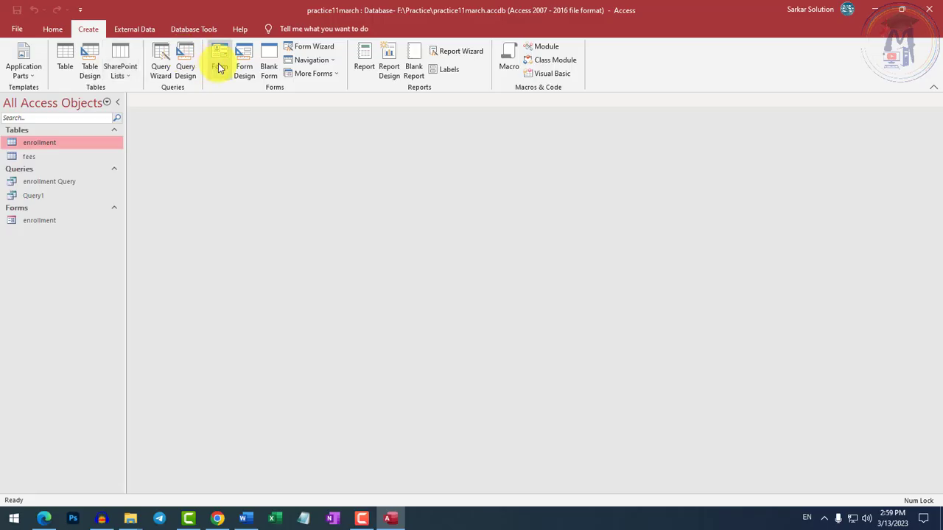
left_click(34, 154)
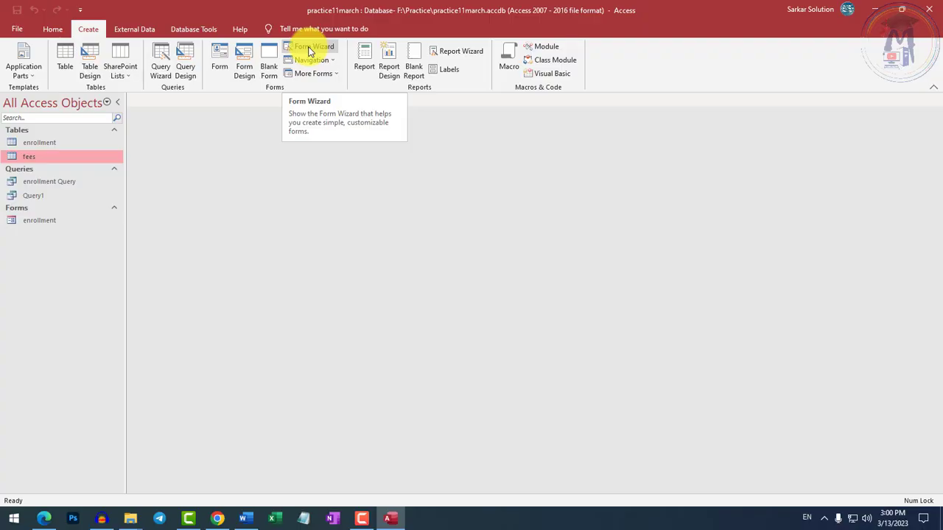
left_click(29, 142)
left_click(28, 156)
left_click(32, 146)
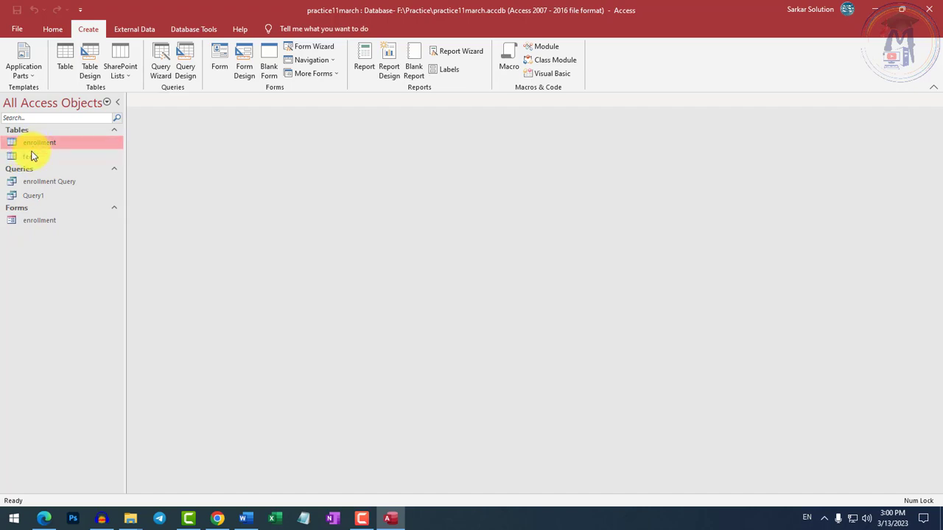
left_click(33, 156)
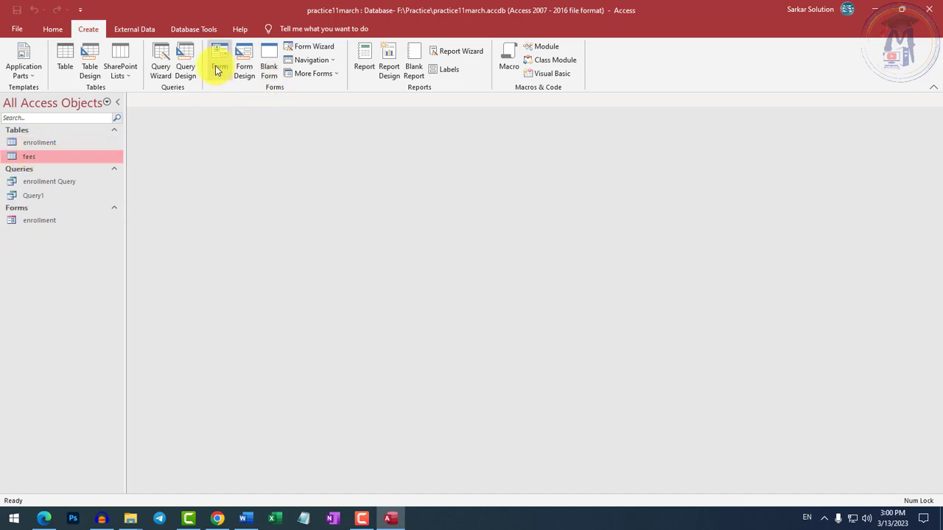
left_click(317, 52)
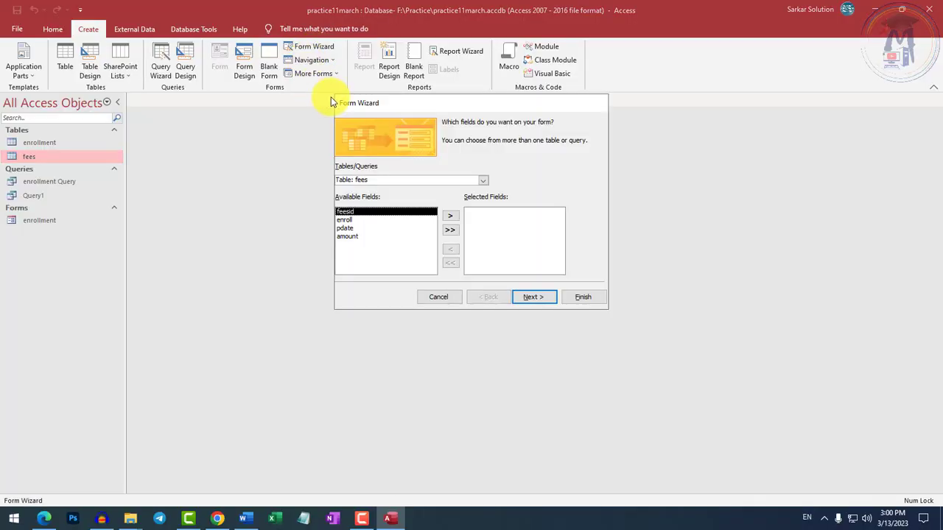
left_click_drag(412, 106, 354, 148)
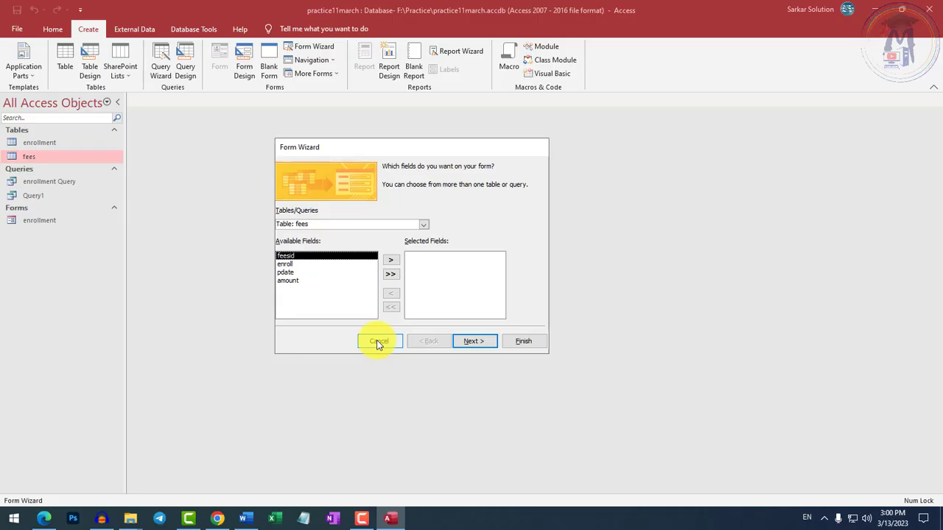
Keep the fees table as the wizard's source and include all of its fields in the form.
left_click(425, 224)
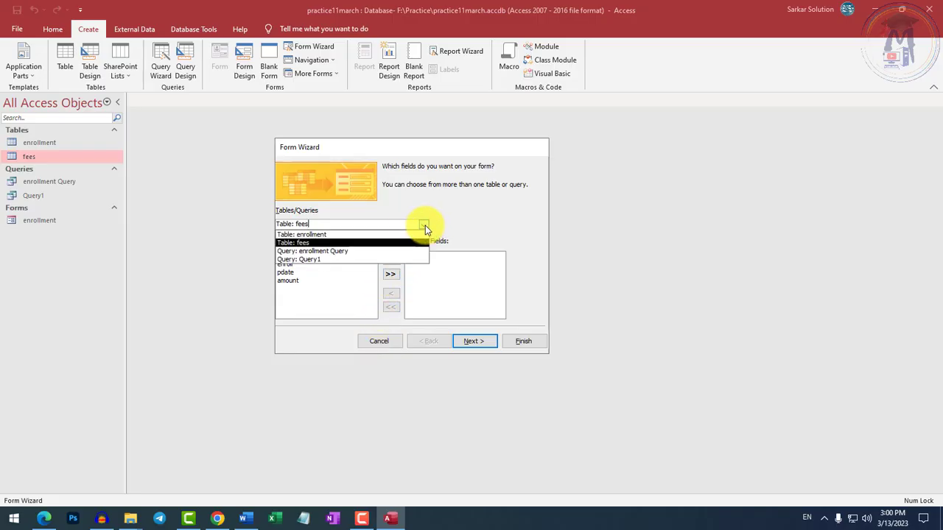
left_click(294, 243)
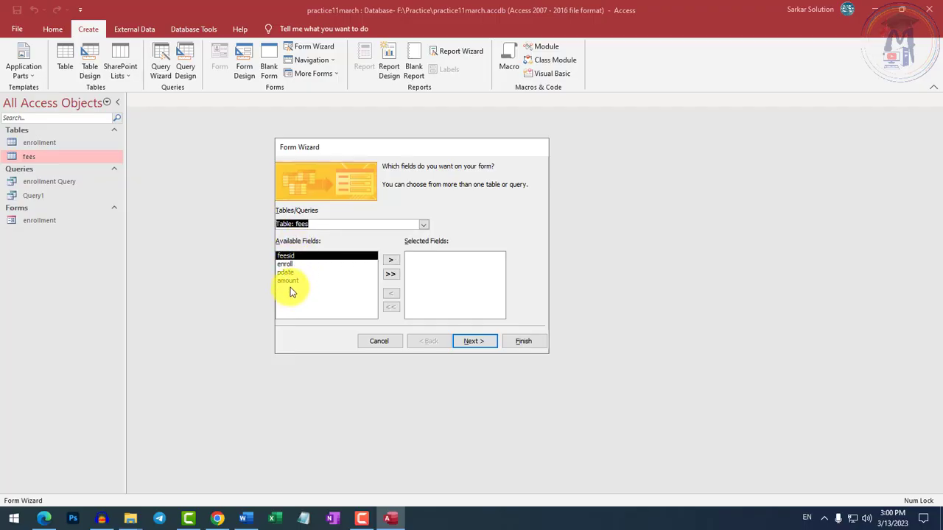
left_click(391, 274)
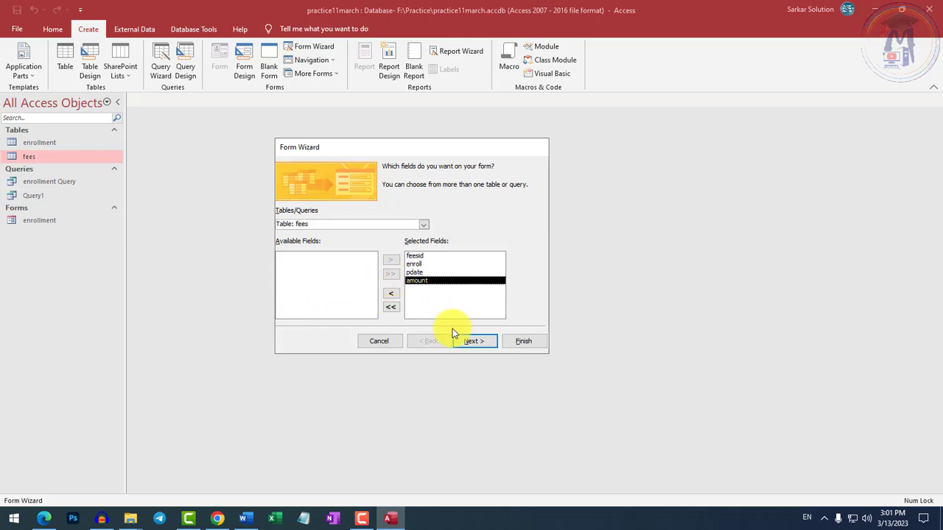
Finish the wizard with the Columnar layout and the title fees, opening the form to view or enter information.
left_click(471, 345)
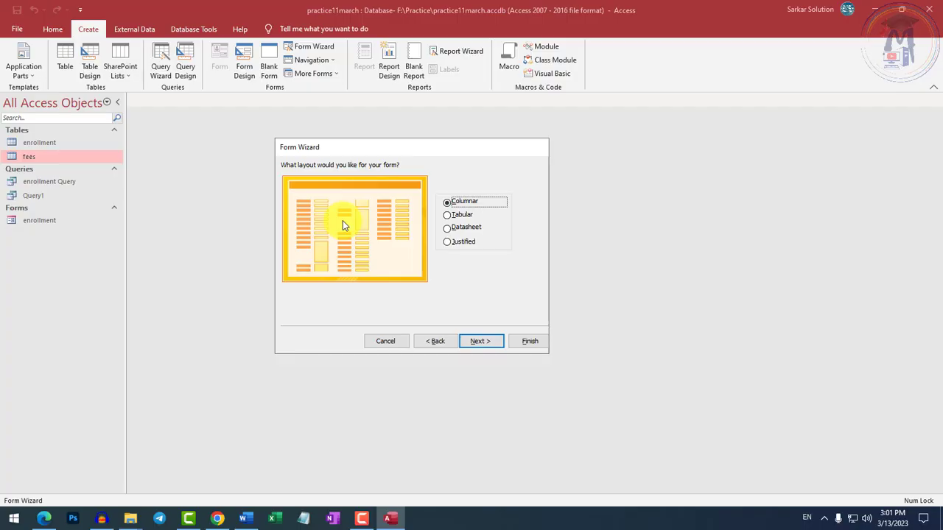
left_click(475, 341)
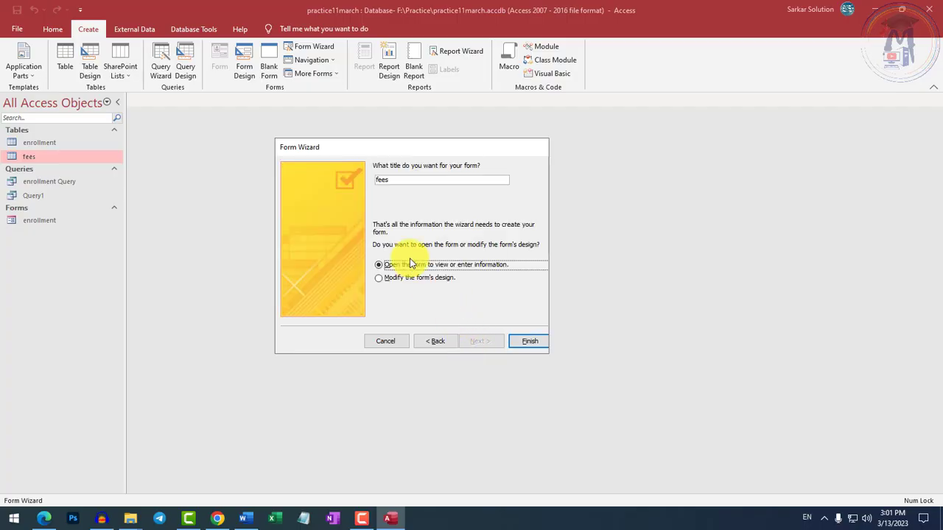
left_click_drag(389, 181, 331, 180)
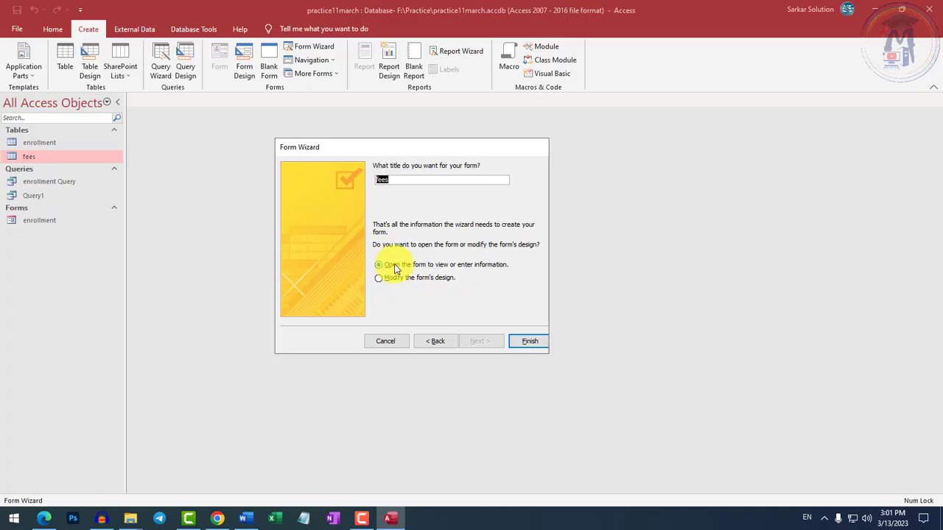
left_click(526, 343)
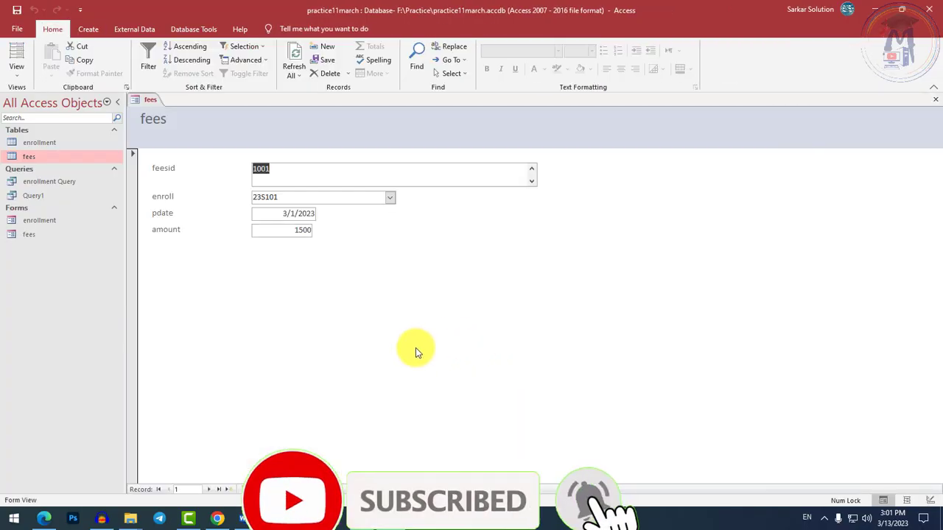
Examine the feesid, enroll and pdate fields of the first record in the fees form.
left_click(279, 173)
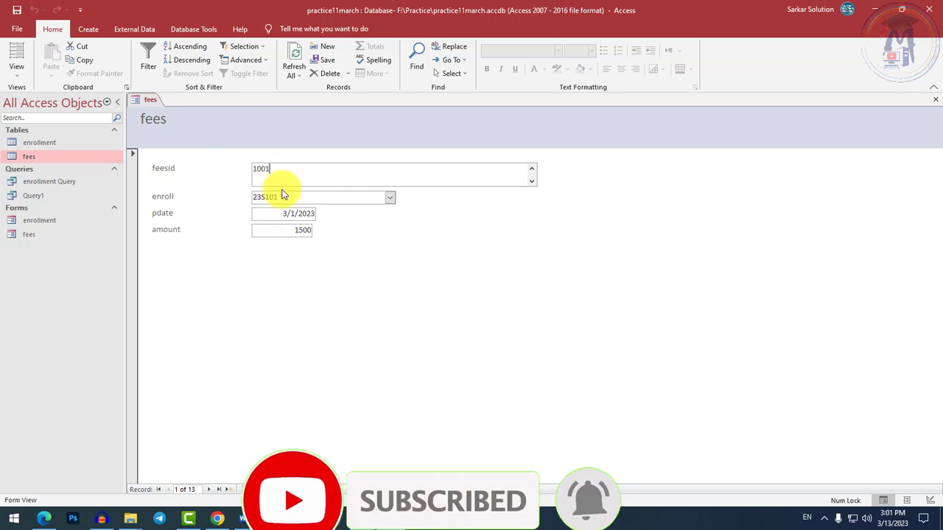
left_click(282, 196)
left_click(279, 213)
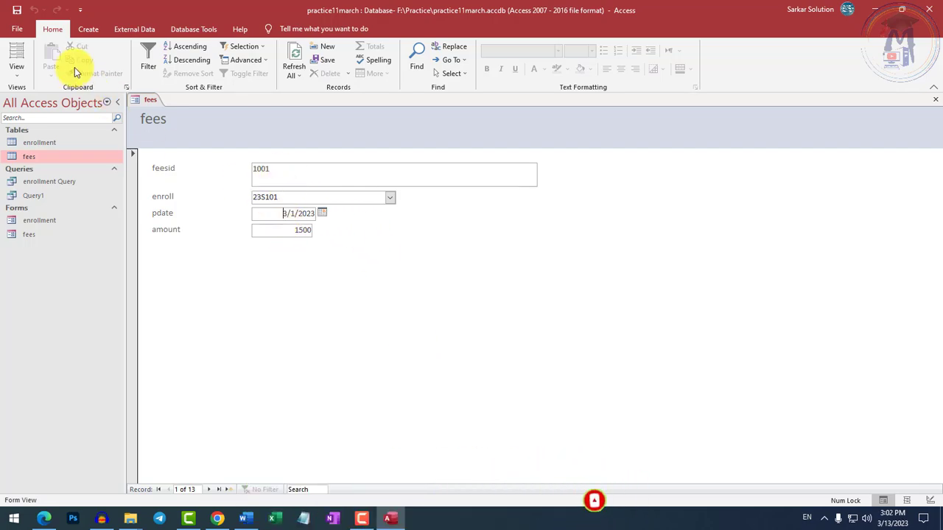
Show the fees form in Layout View and inspect its feesid, enroll and amount controls.
left_click(16, 70)
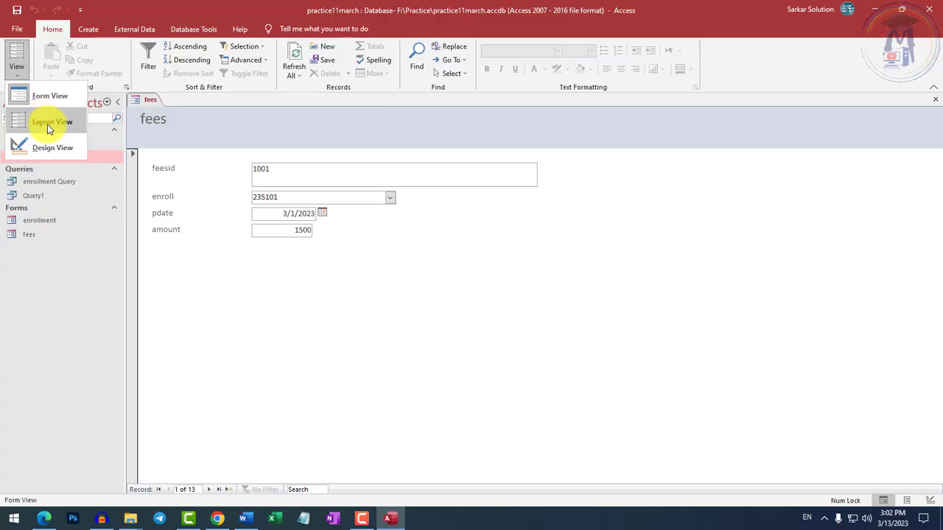
left_click(47, 124)
left_click(299, 178)
left_click(295, 197)
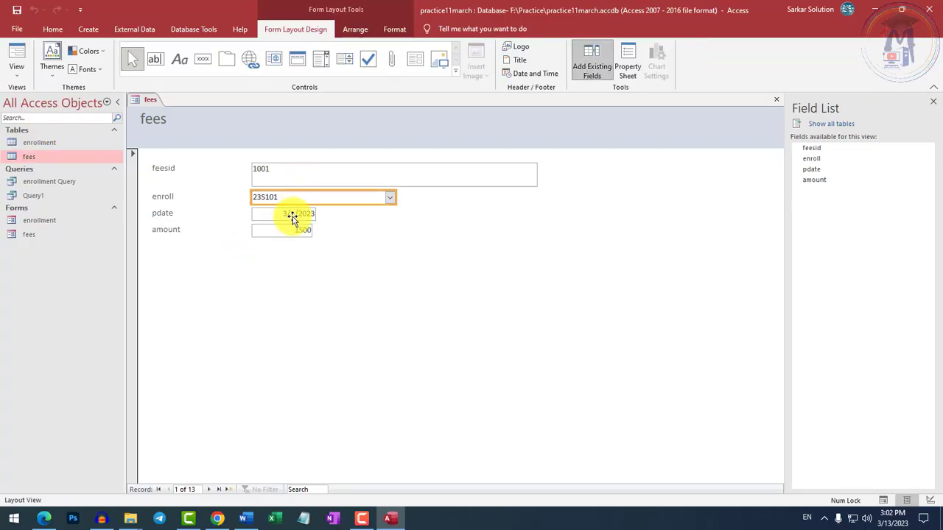
left_click(292, 228)
left_click(288, 198)
left_click(258, 179)
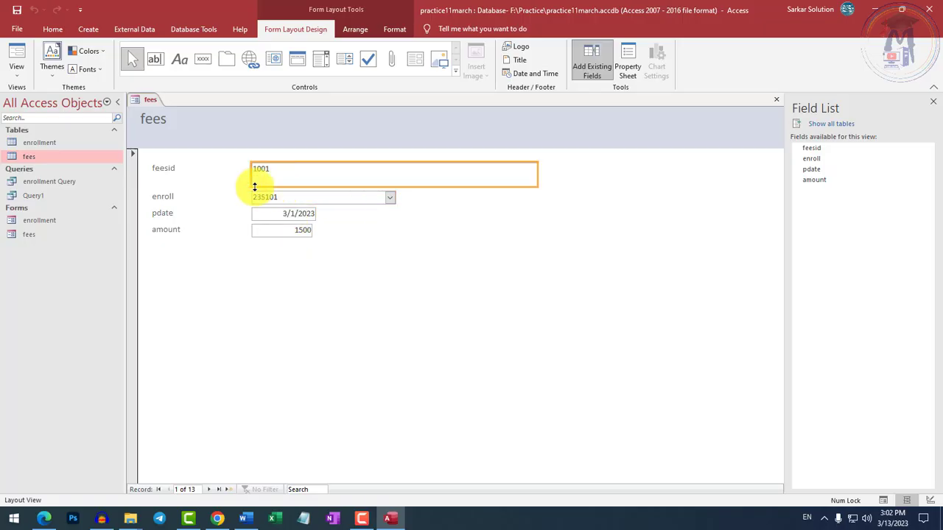
Examine the fees form in Design View and Layout View, and return it to Form View.
left_click(17, 71)
left_click(60, 145)
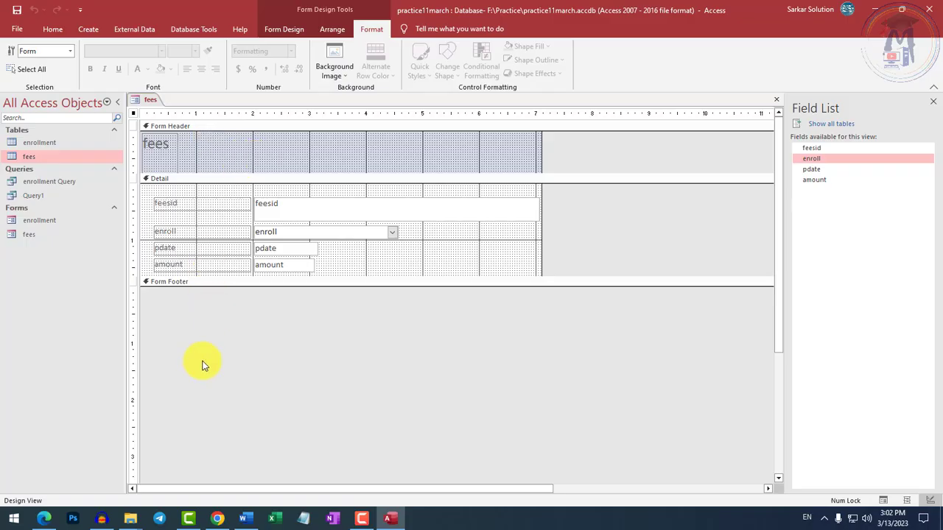
left_click(45, 30)
left_click(16, 63)
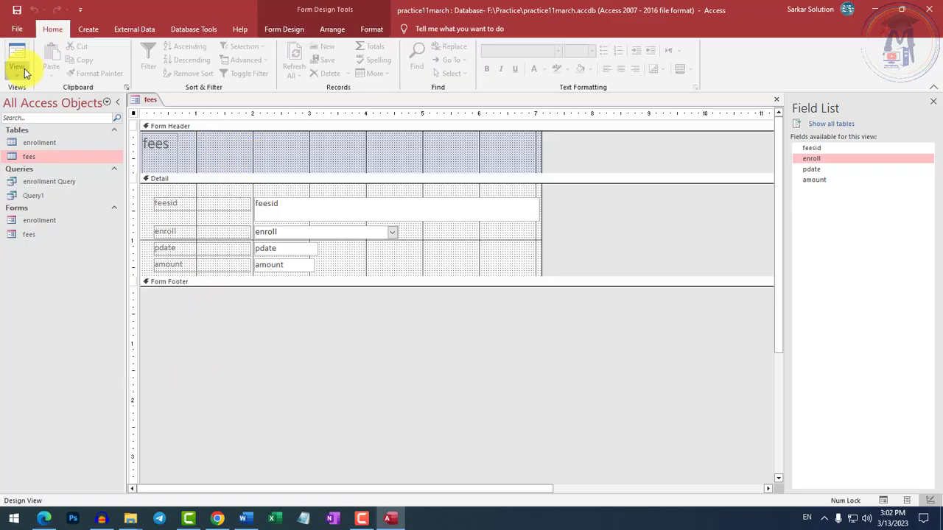
left_click(49, 122)
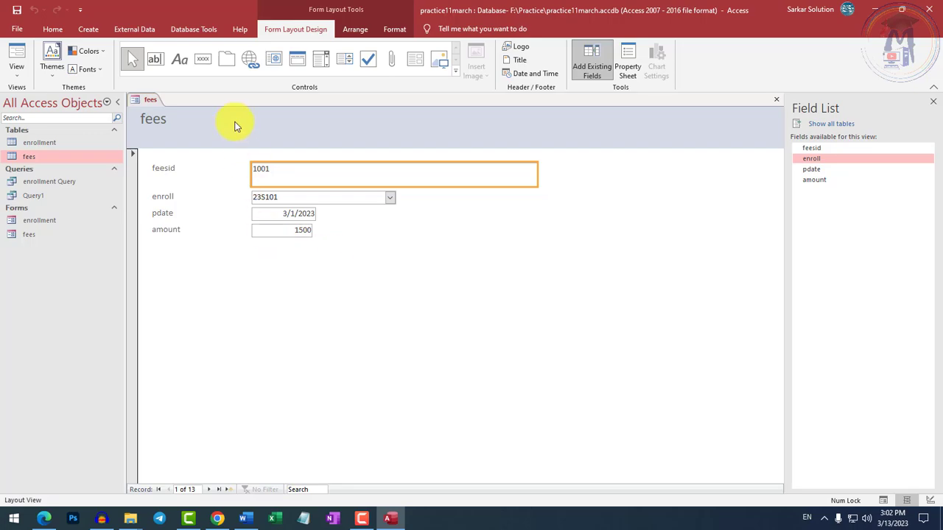
left_click(22, 70)
left_click(46, 94)
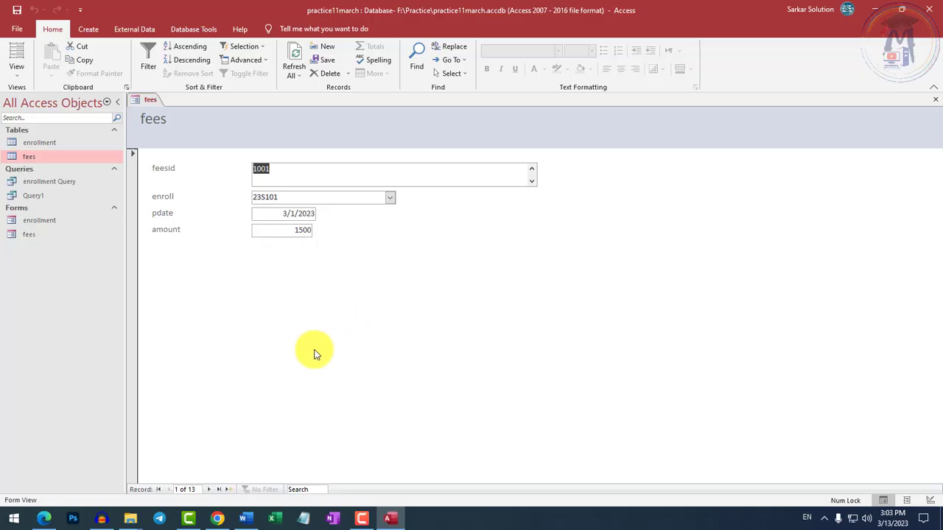
Select the fees form among the database's forms and close its open window.
left_click(16, 70)
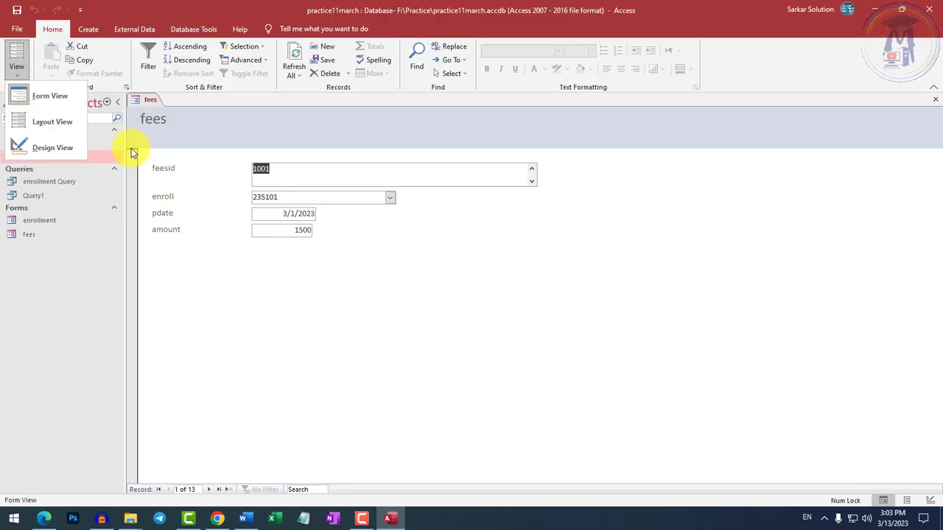
left_click(90, 28)
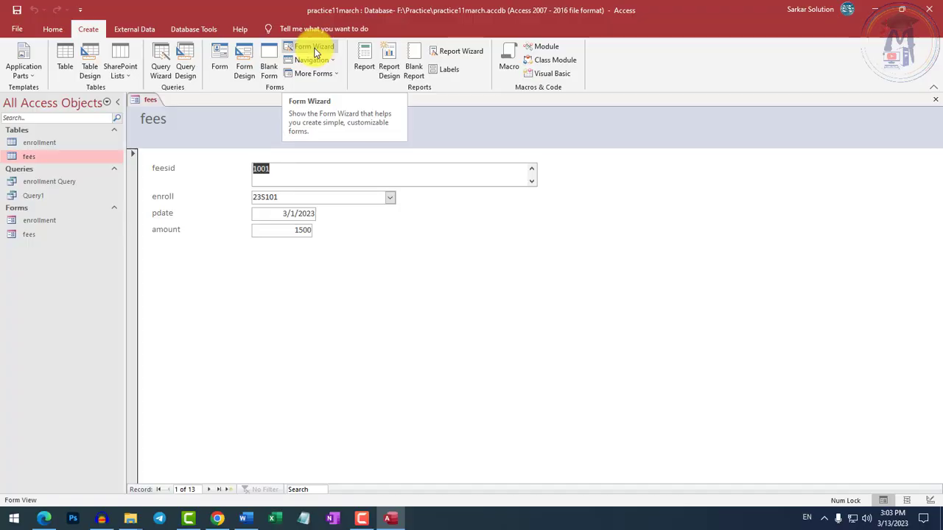
right_click(142, 101)
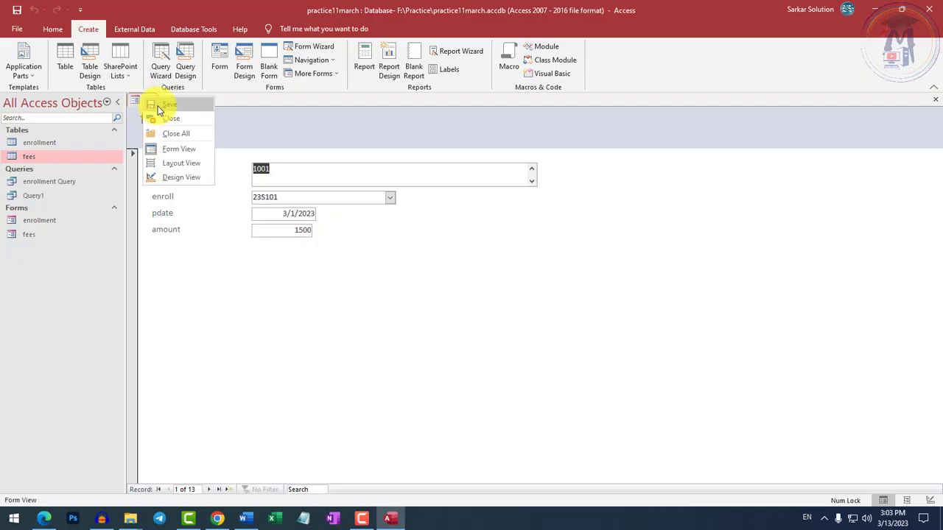
right_click(148, 101)
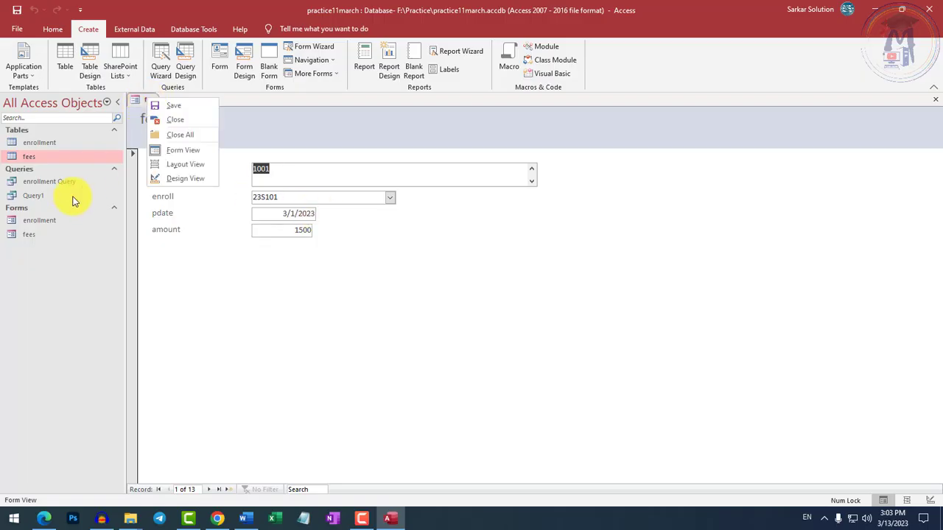
left_click(34, 234)
left_click(36, 235)
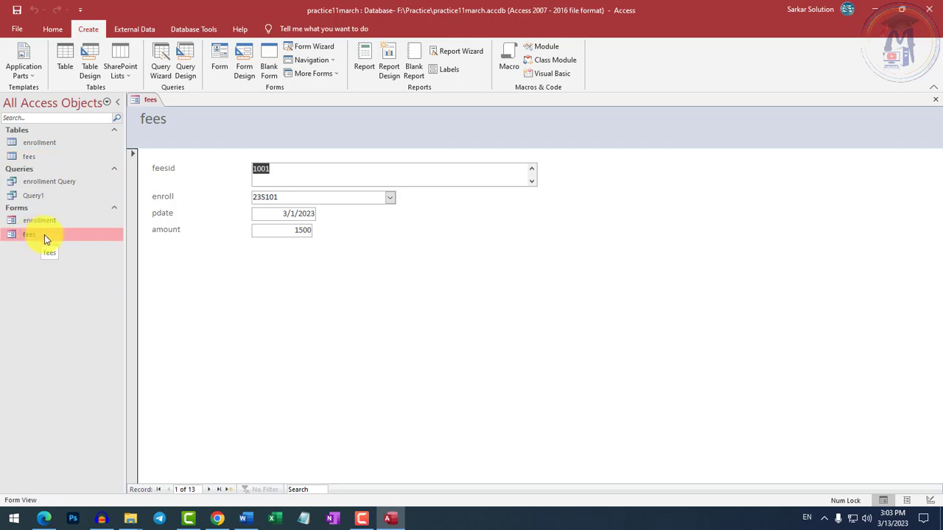
right_click(153, 102)
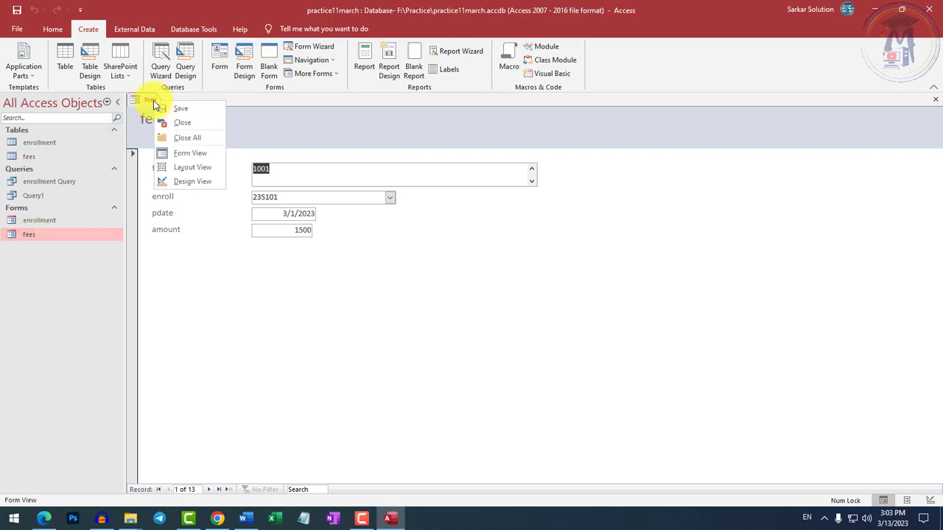
left_click(183, 122)
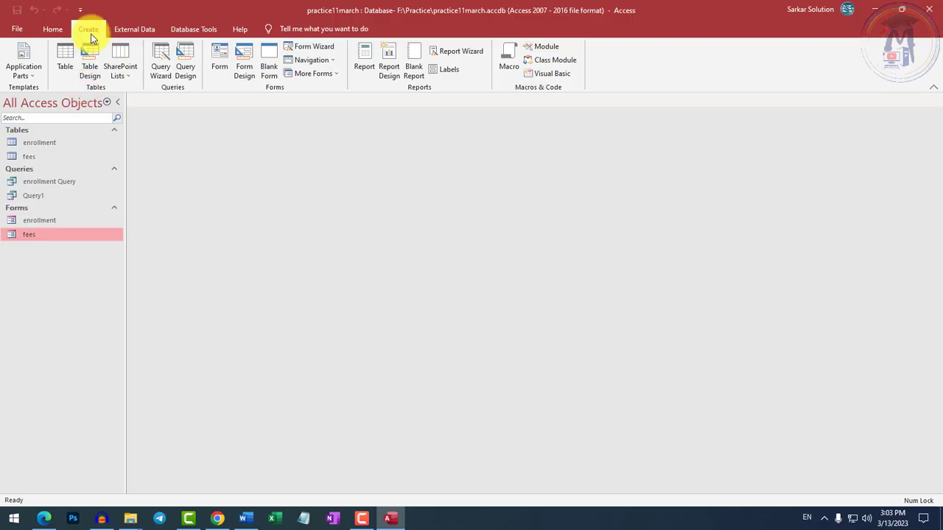
Create a blank form in Design View and list the enrollment table's fields available for it.
left_click(247, 71)
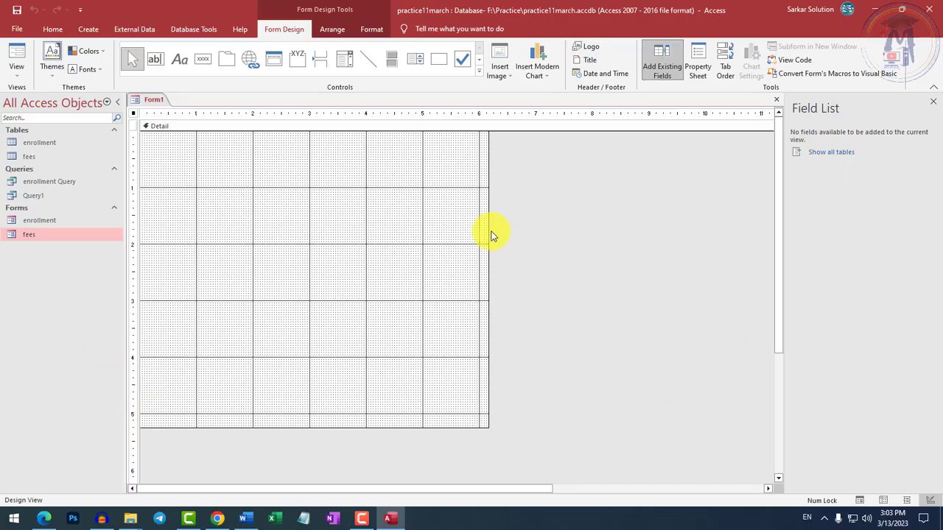
left_click(663, 70)
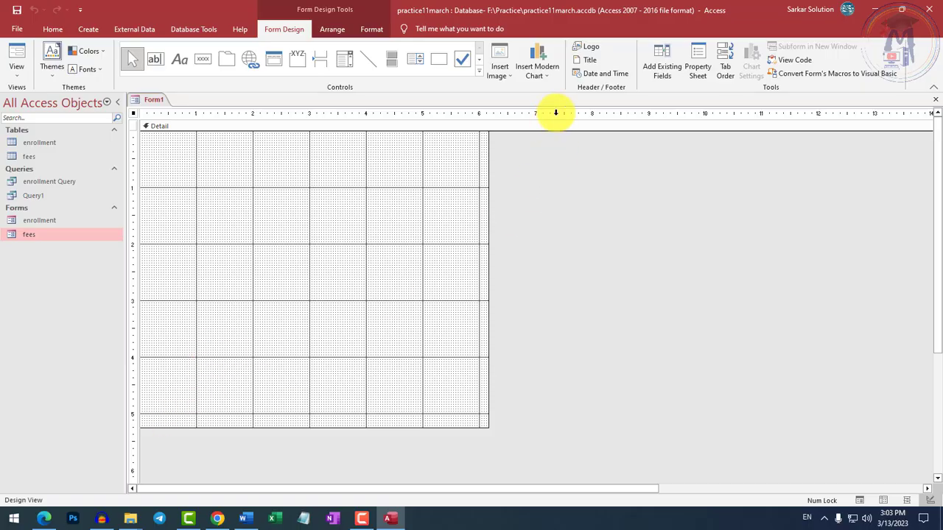
left_click(665, 68)
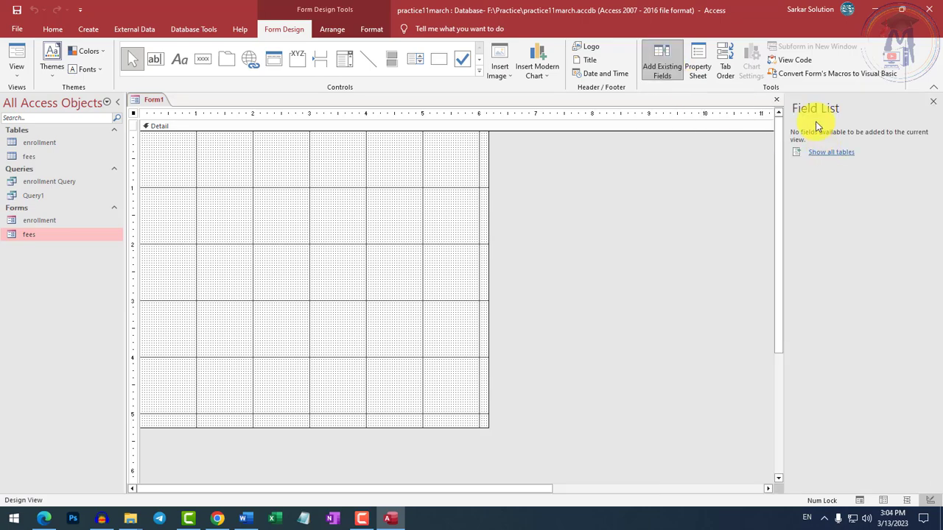
left_click(834, 152)
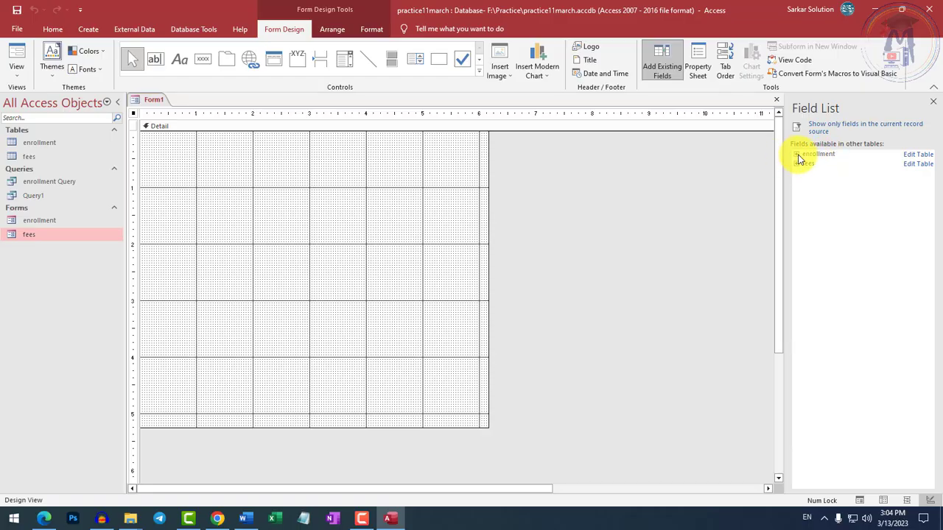
left_click(798, 156)
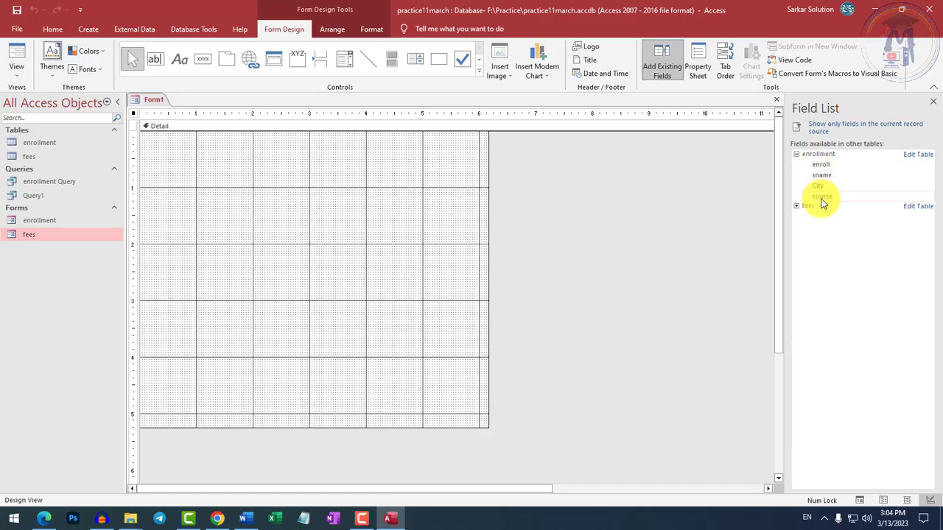
Place the enrollment fields enroll, sname, City and course one below another in the form's Detail section.
left_click_drag(820, 165, 253, 158)
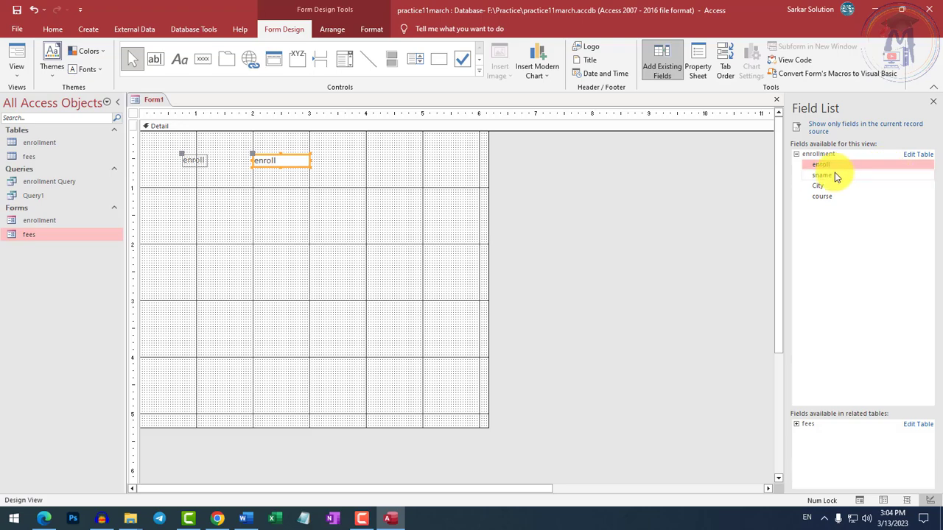
left_click_drag(822, 178, 256, 195)
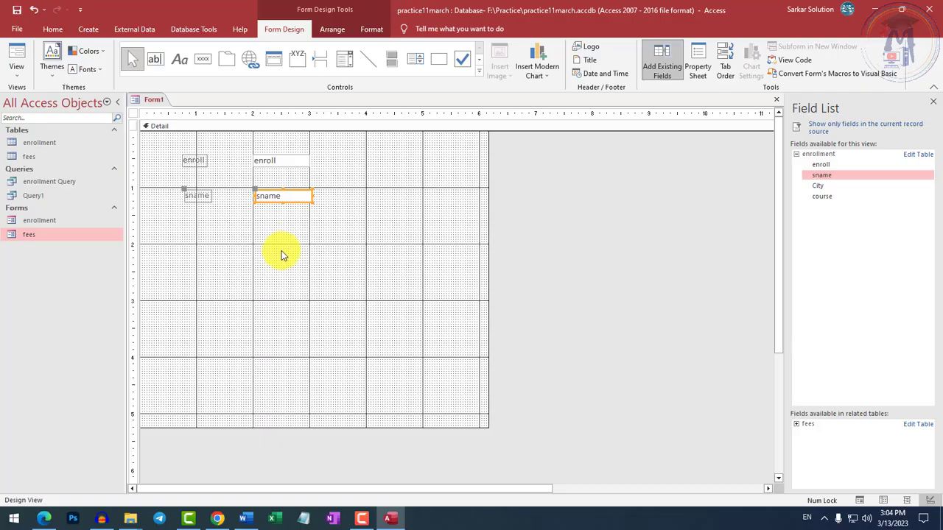
left_click_drag(822, 190, 254, 225)
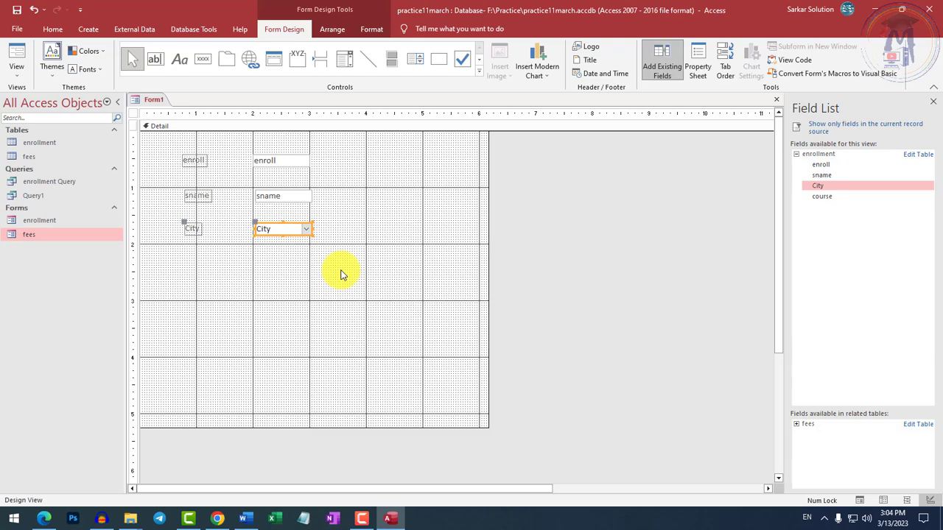
left_click_drag(819, 196, 253, 263)
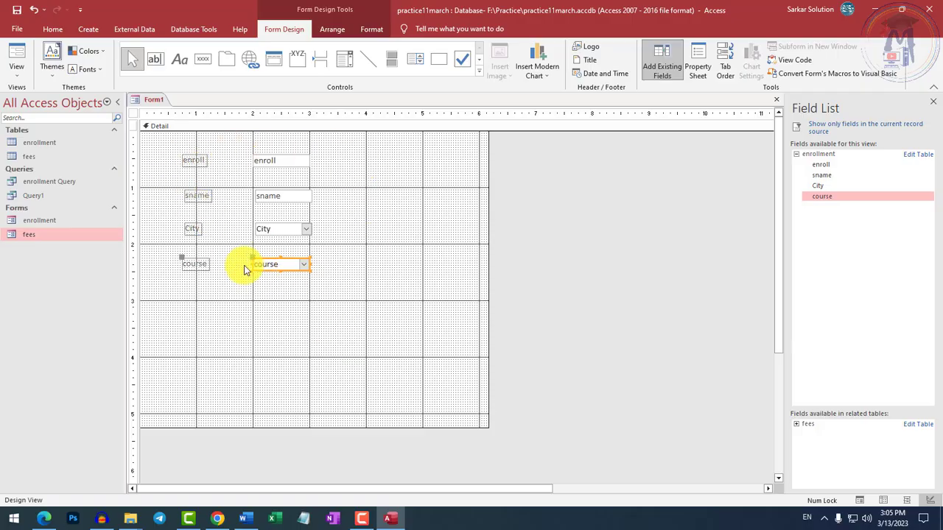
Preview the new form in Form View and return it to Design View.
left_click(17, 73)
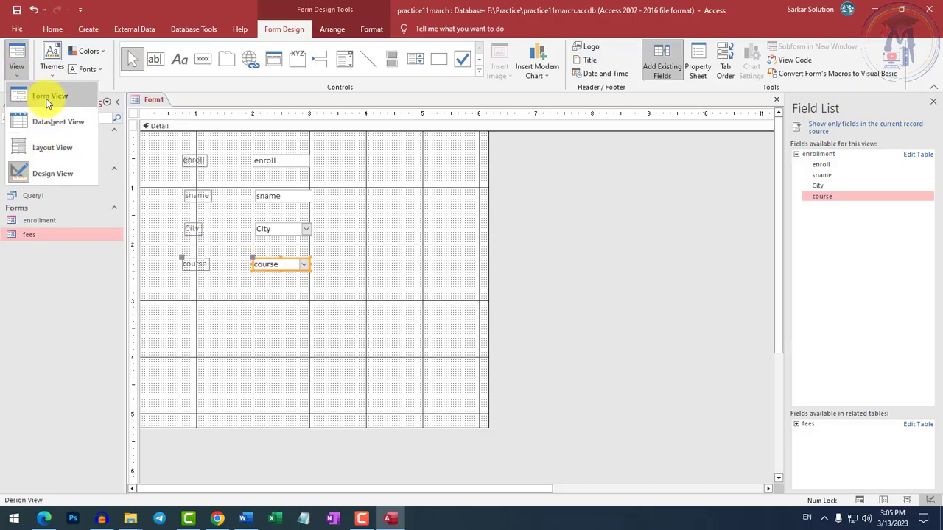
left_click(49, 96)
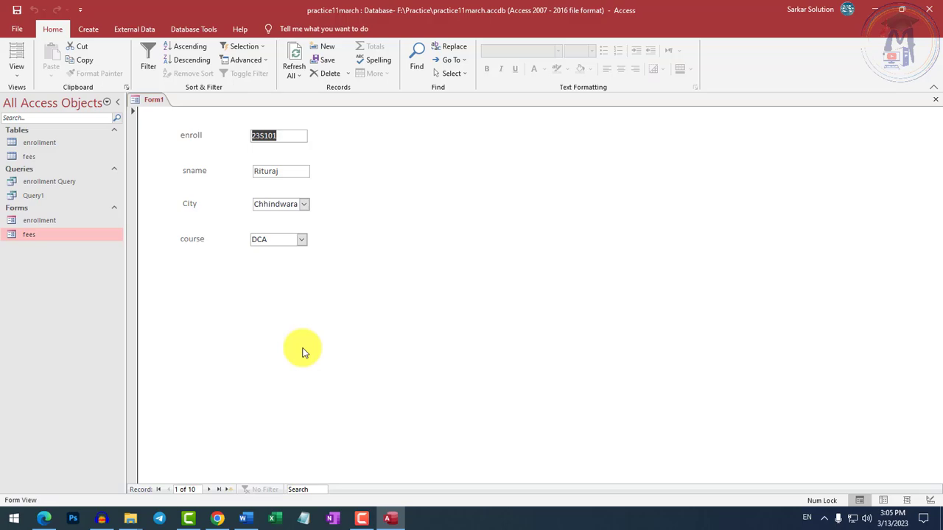
left_click(16, 70)
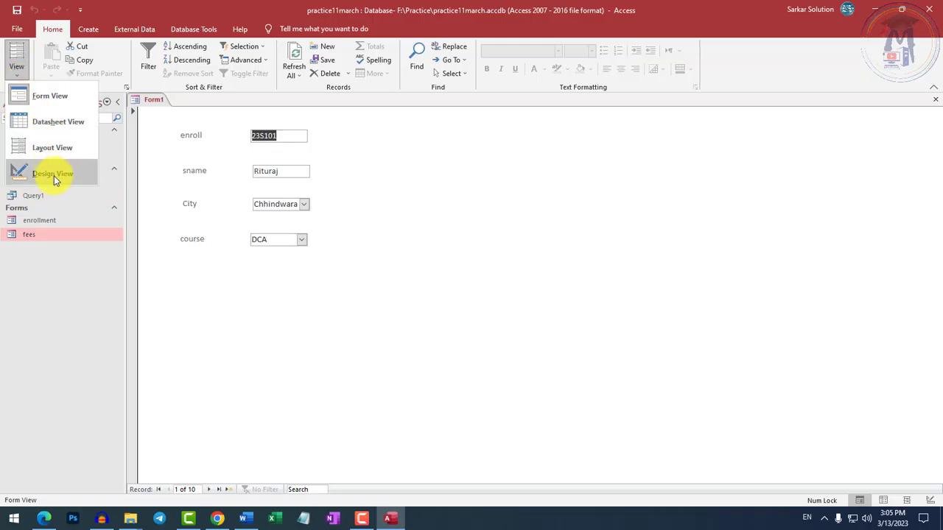
left_click(54, 176)
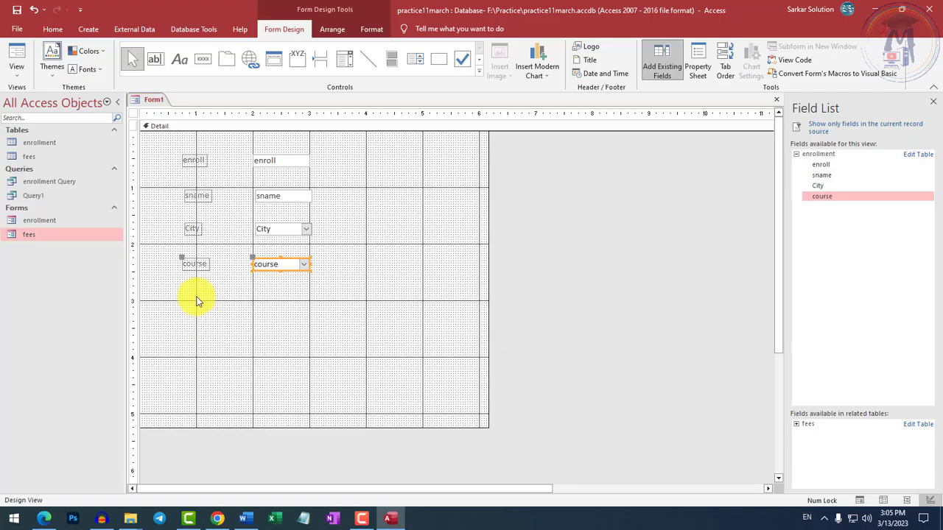
Add a title to the form's header reading Enrollment Form.
left_click(52, 62)
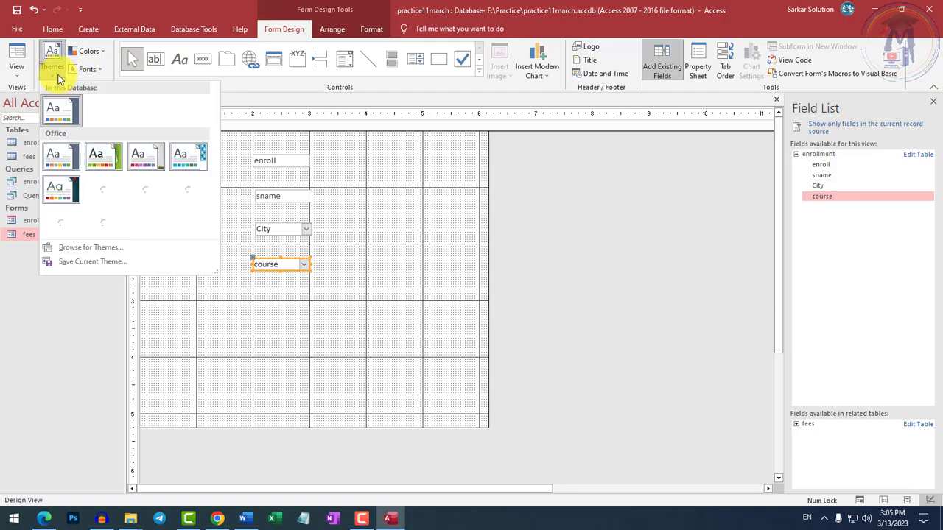
left_click(59, 72)
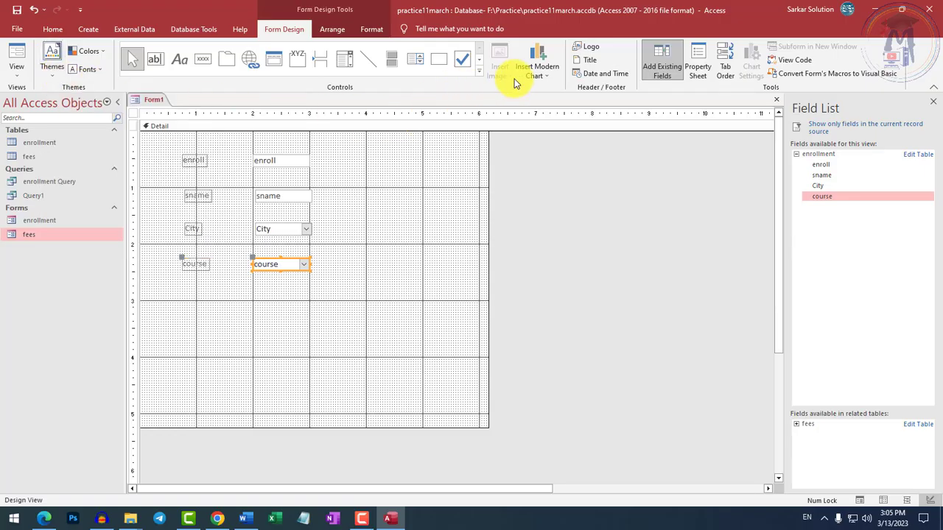
left_click(586, 65)
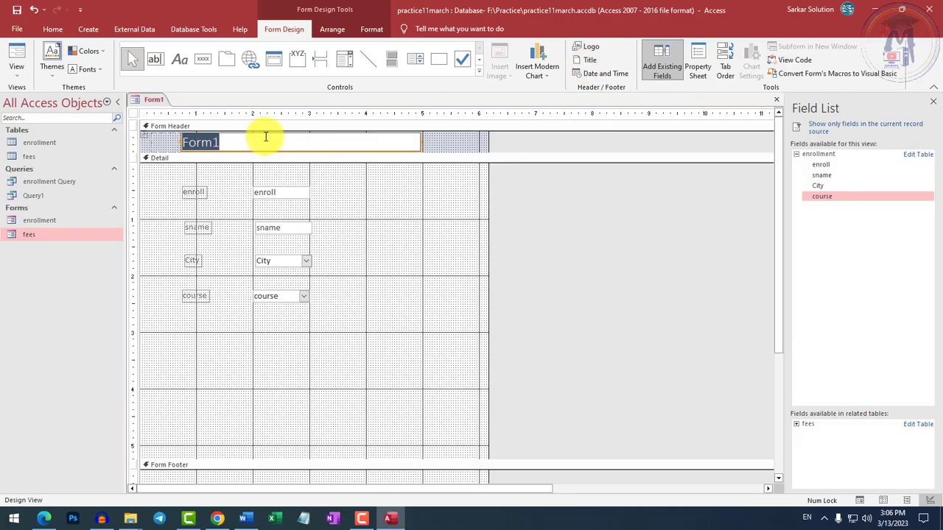
type("Enrol")
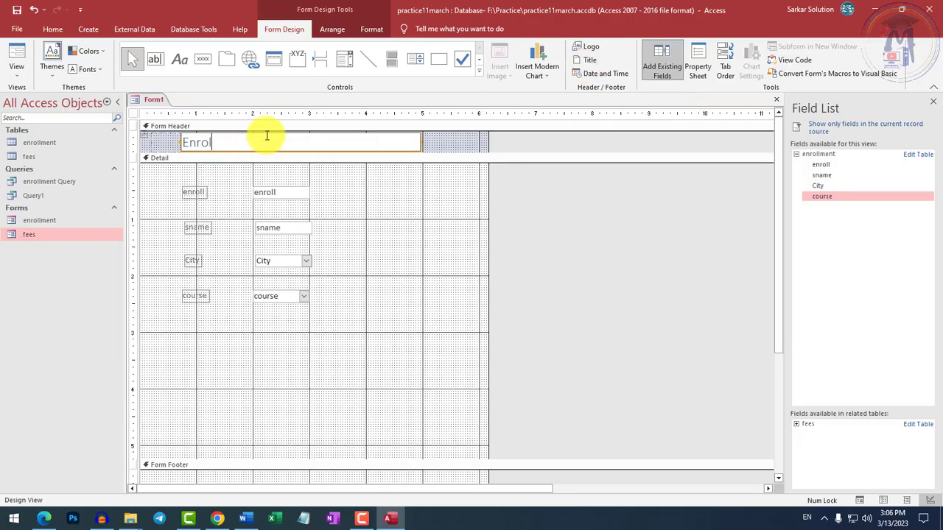
type("lment Form")
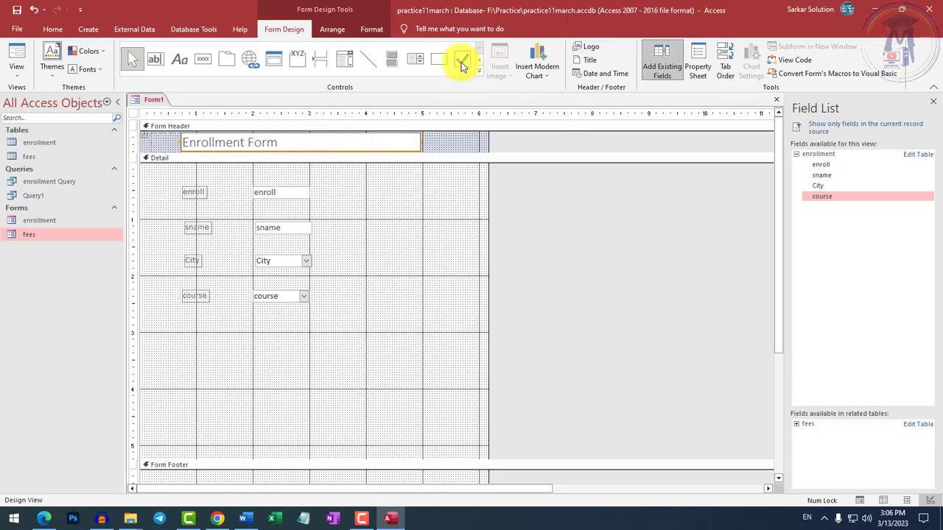
left_click(53, 28)
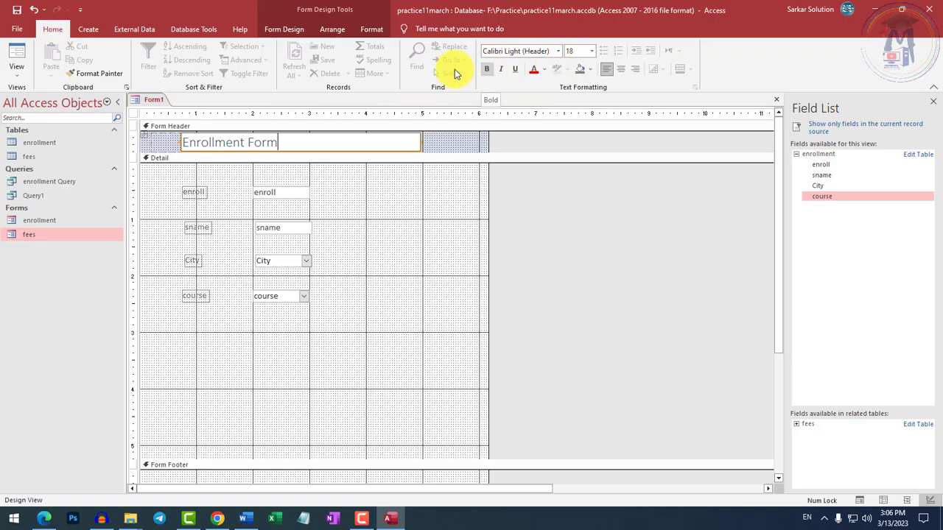
left_click(373, 30)
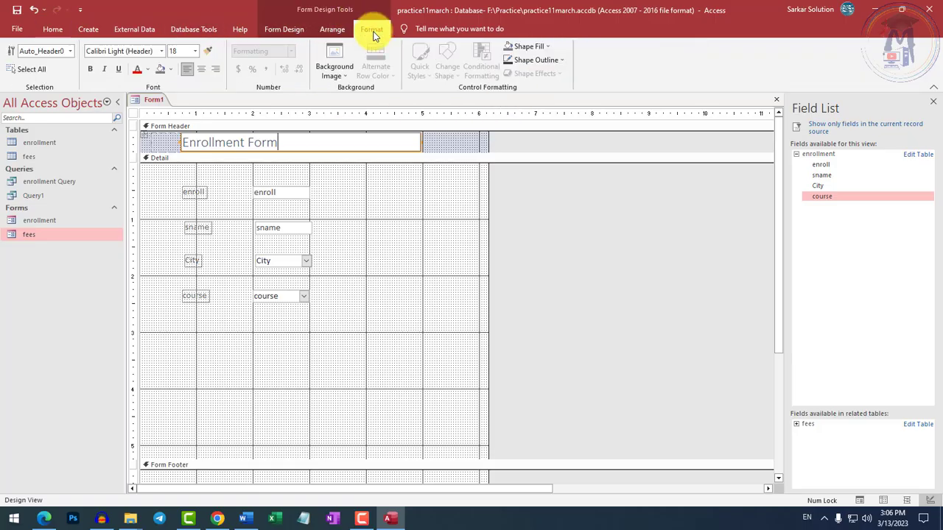
left_click(332, 30)
left_click(295, 30)
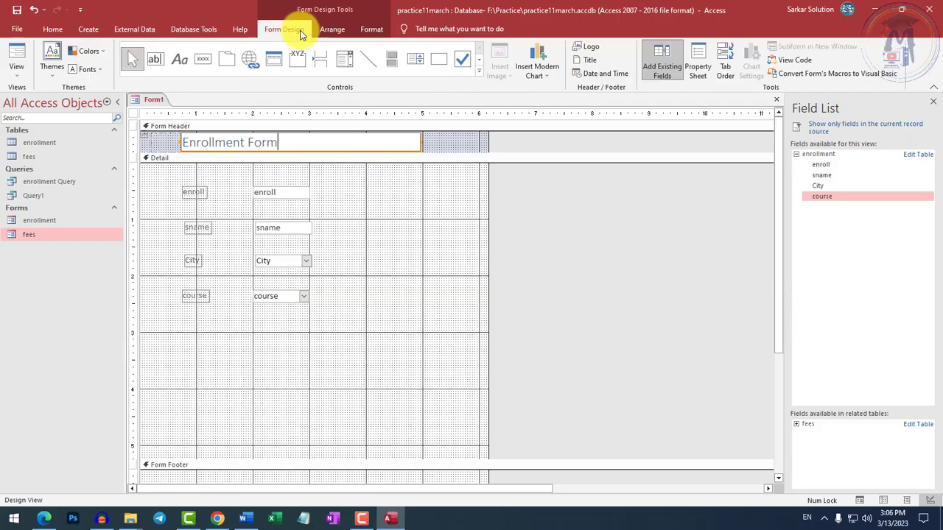
Insert the Capture image from the Desktop folder as the logo in the form header.
left_click(591, 50)
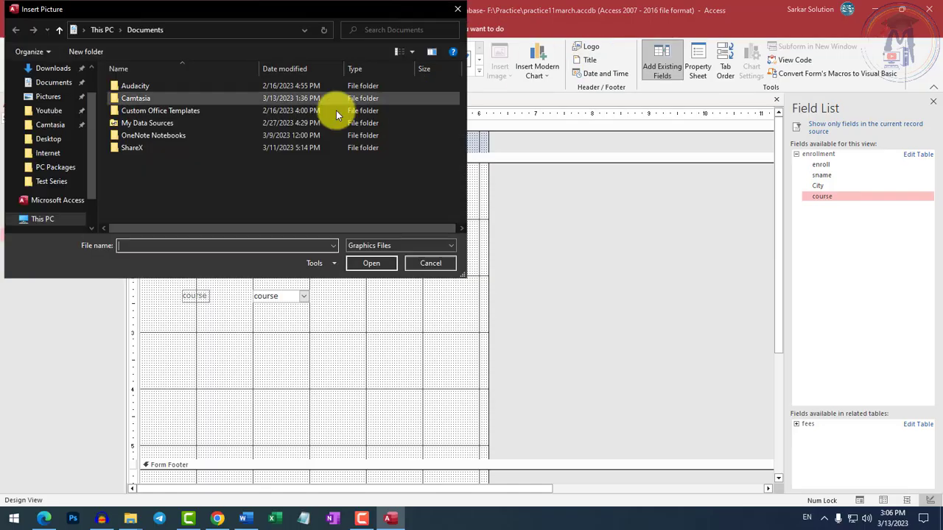
scroll(55, 92, "up", 3)
left_click(49, 91)
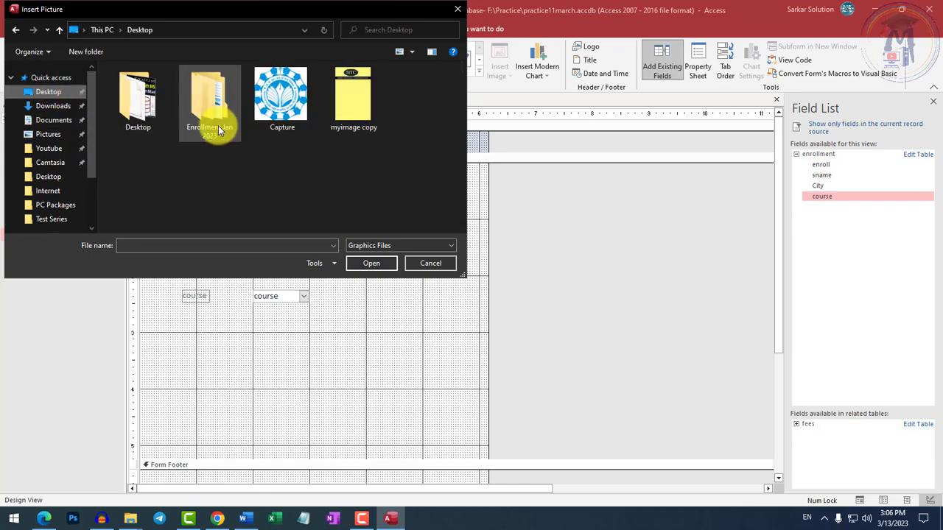
left_click(280, 103)
double_click(280, 103)
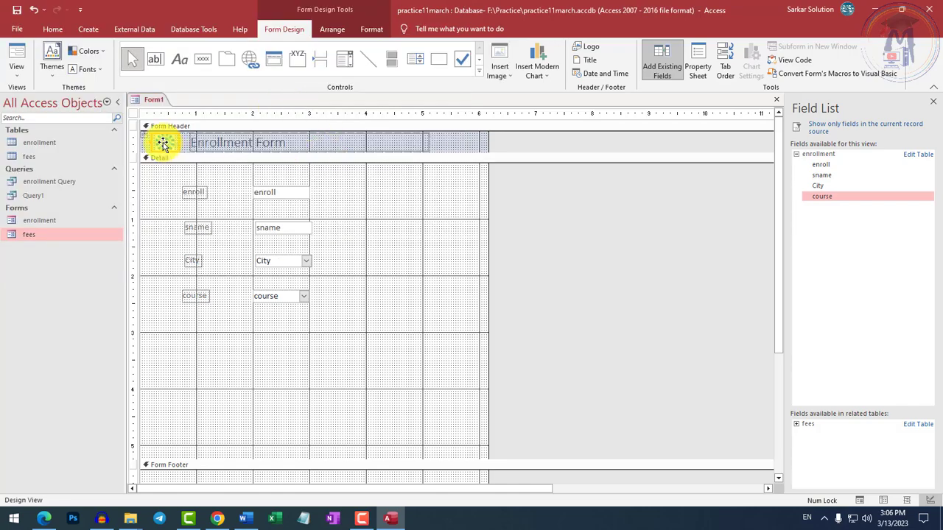
Add the date and time to the form header, with the date in the 13-Mar-23 format and the time including seconds.
left_click(595, 75)
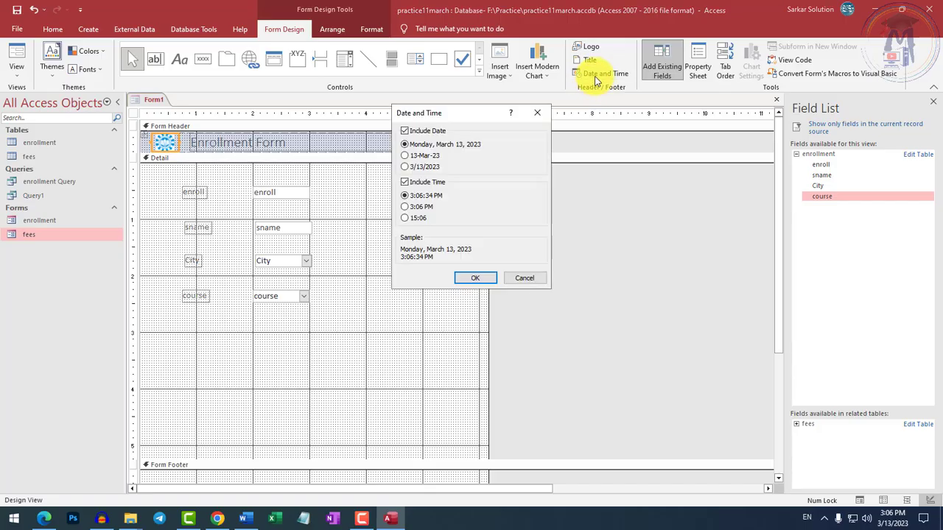
left_click(414, 156)
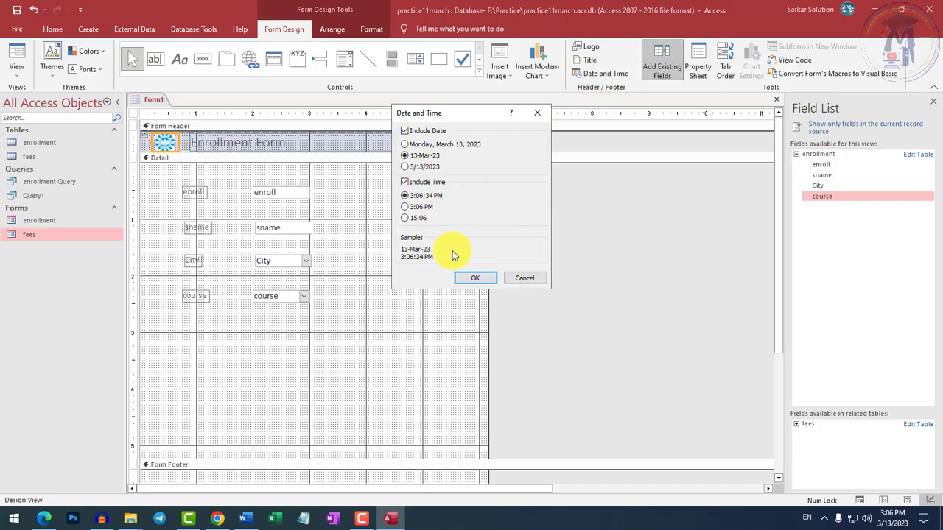
left_click(475, 277)
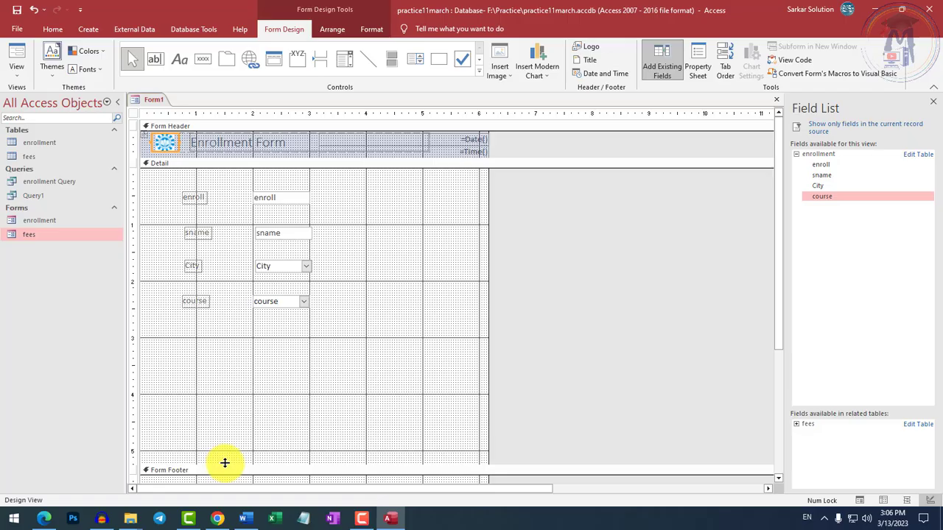
Shorten the Detail section to end just below the course field and show the form in Form View.
left_click_drag(223, 463, 228, 326)
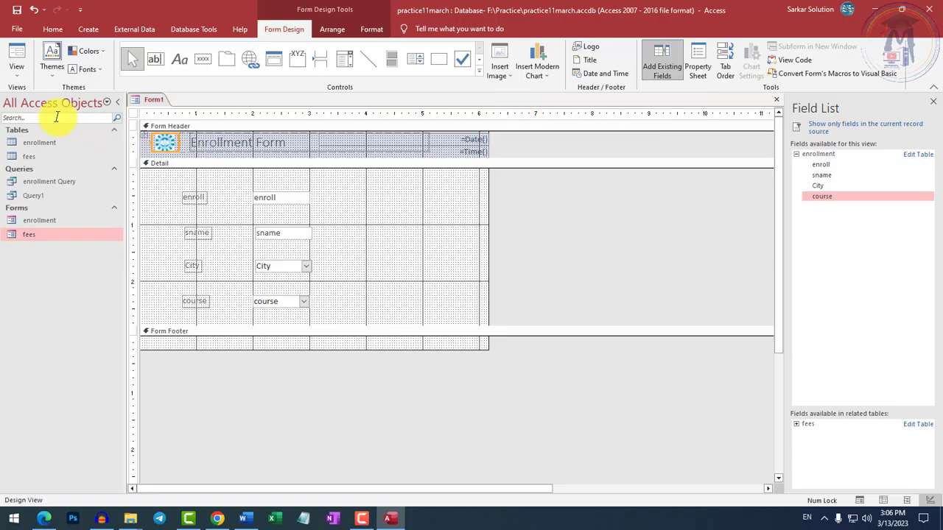
left_click(27, 72)
left_click(49, 95)
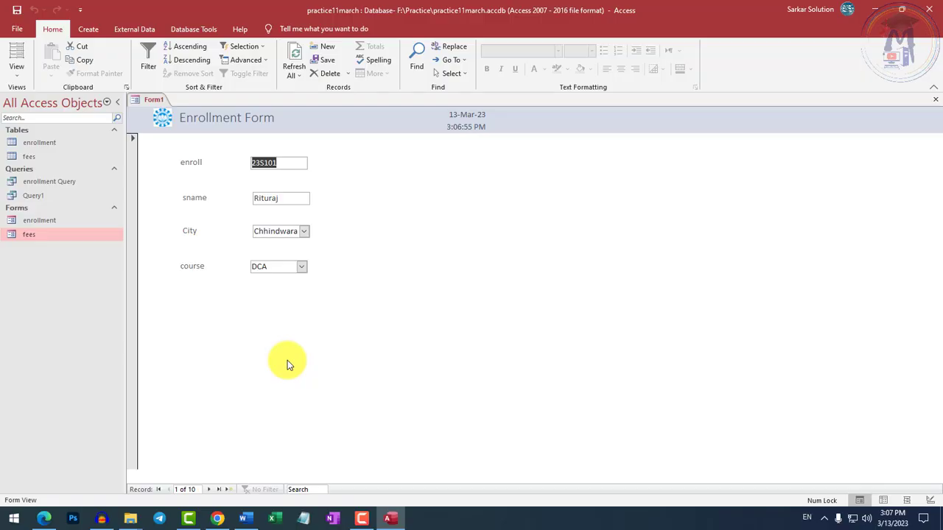
Return the enrollment form from Form View to Design View.
left_click(88, 33)
left_click(55, 30)
left_click(88, 30)
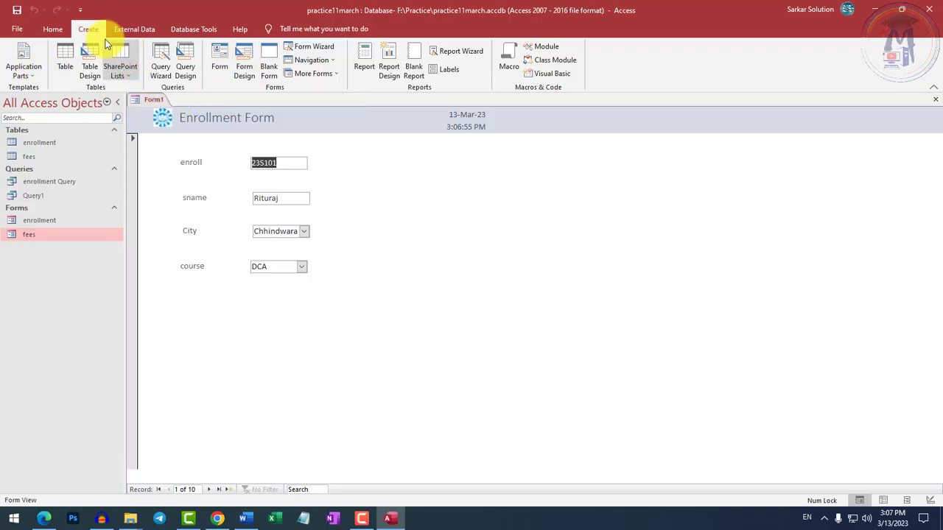
left_click(57, 29)
left_click(16, 70)
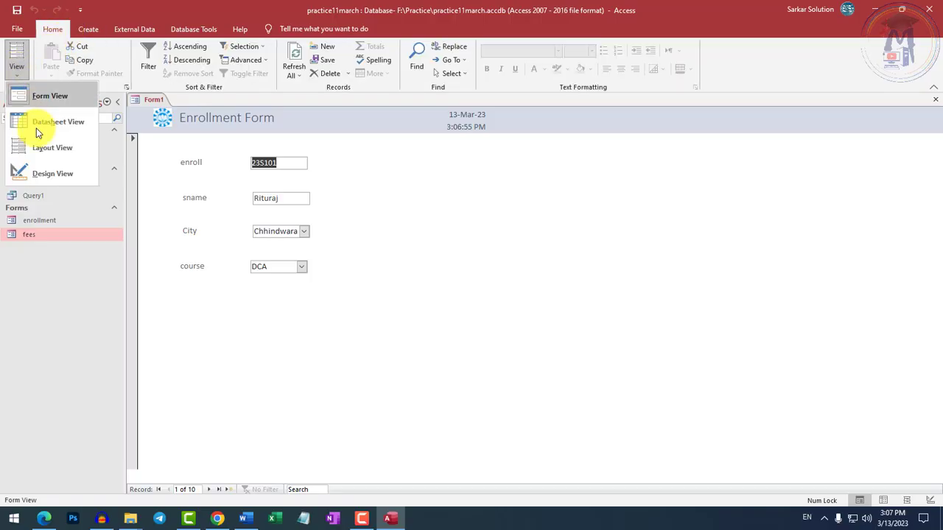
left_click(45, 173)
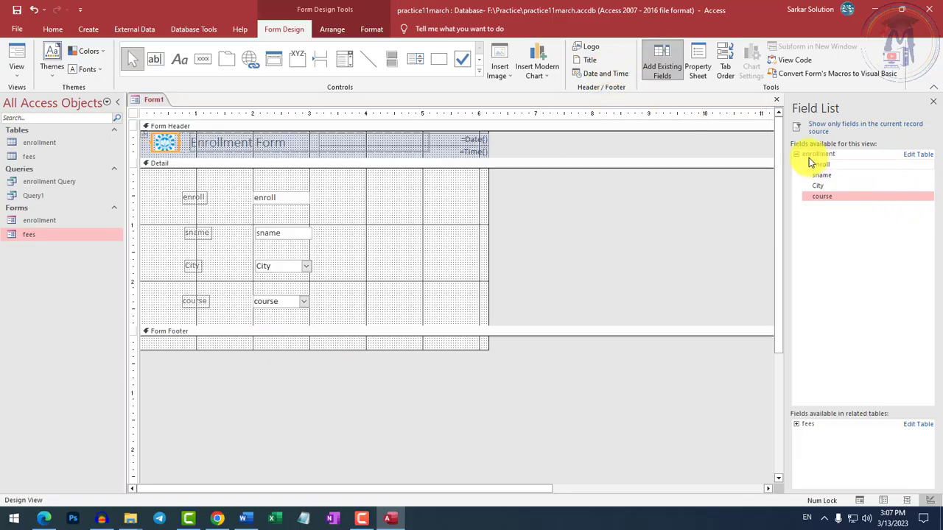
Examine the available fields, alternating between only the current record source and all tables.
left_click(796, 155)
left_click(817, 126)
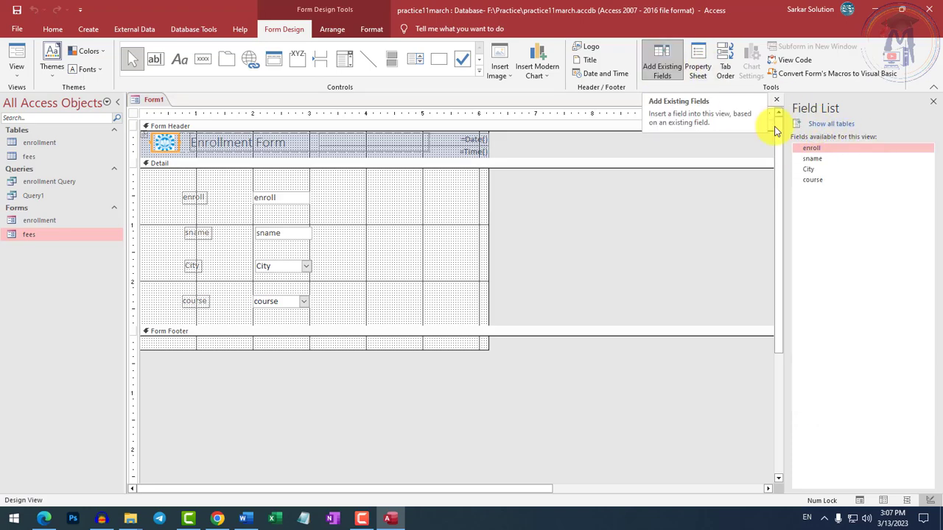
left_click(817, 123)
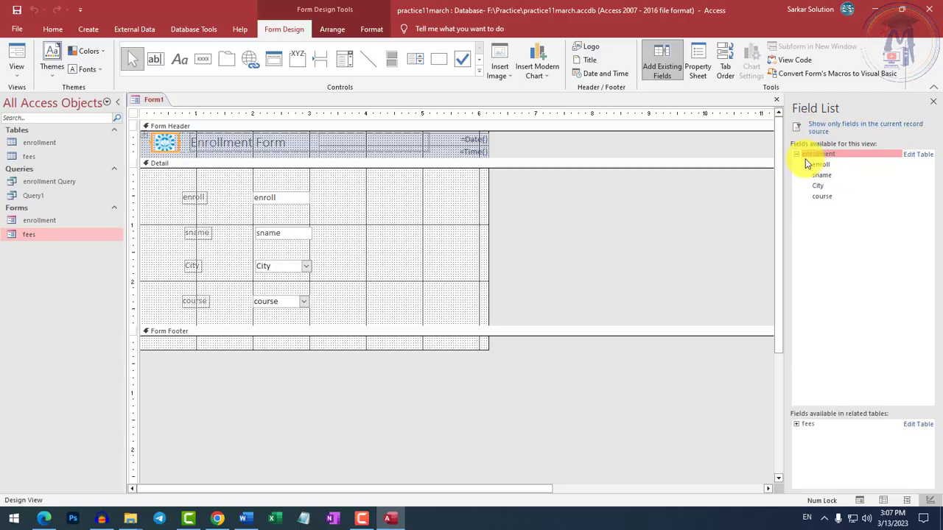
left_click(797, 155)
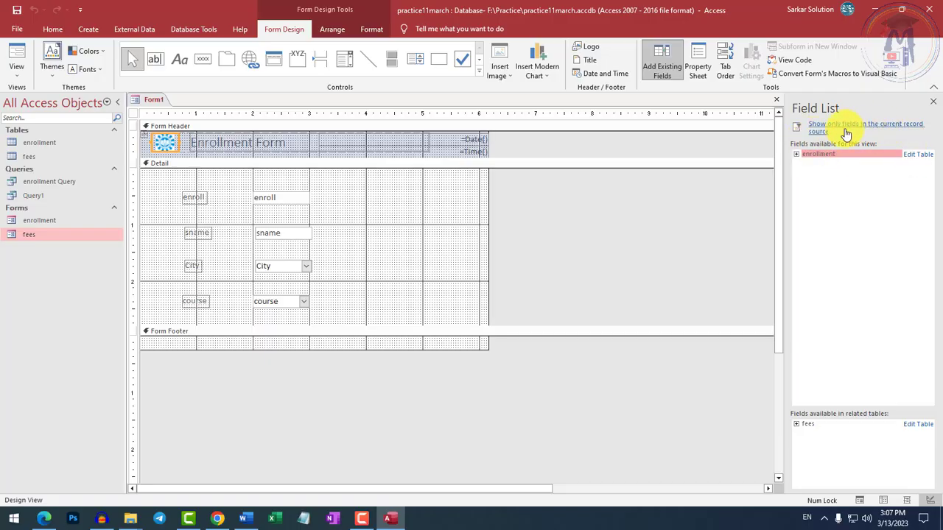
left_click(848, 127)
left_click(813, 124)
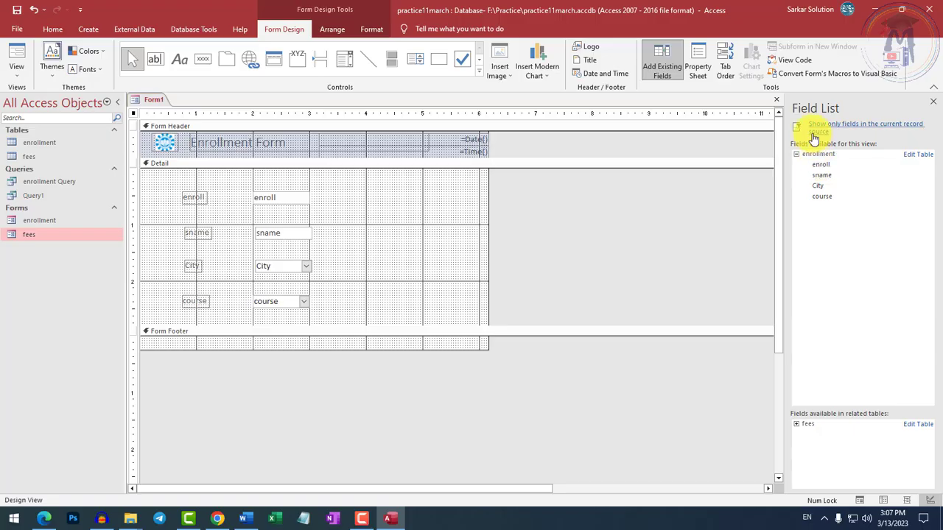
left_click(819, 129)
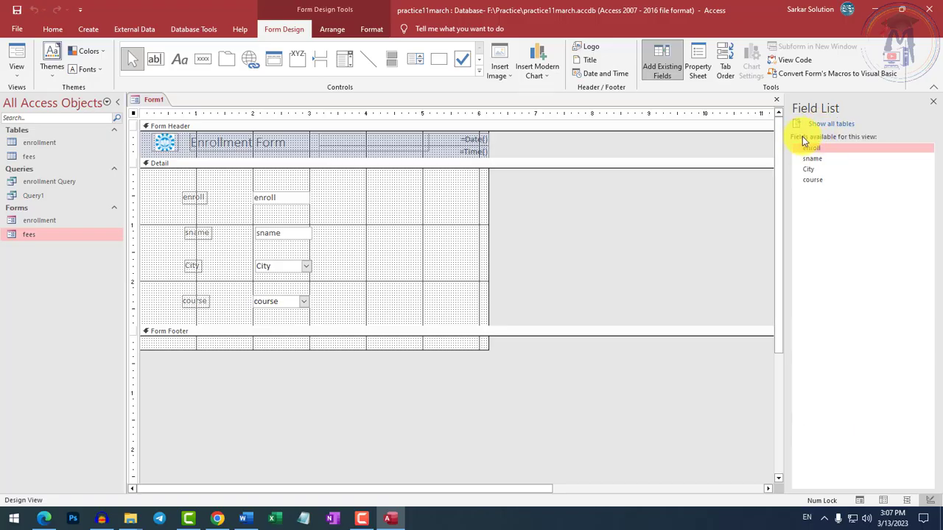
left_click(829, 124)
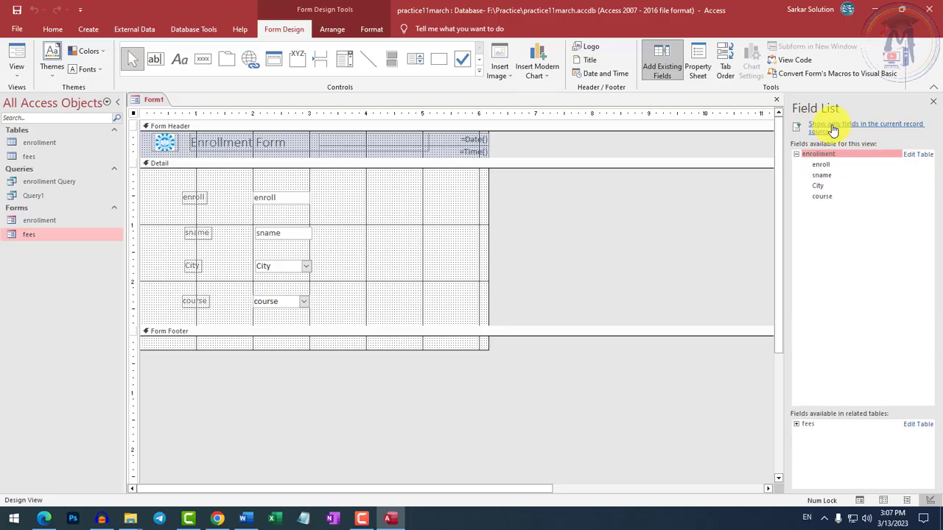
Open the enrollment table for editing from the field list, close the list, and return to the Form1 design.
left_click(905, 155)
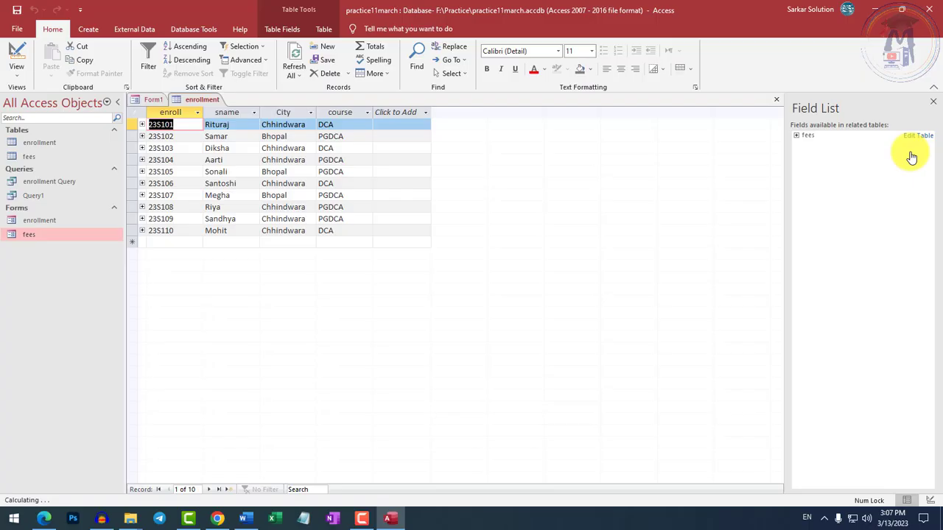
left_click(933, 101)
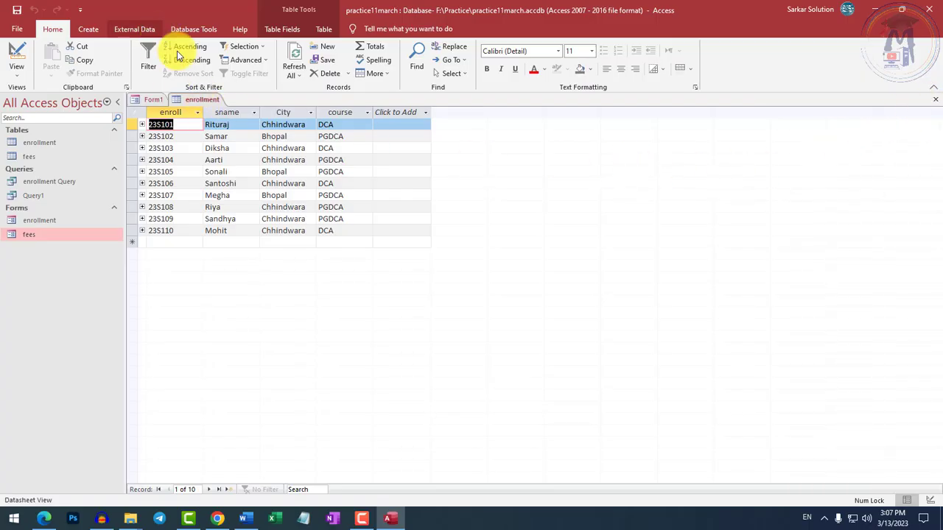
left_click(158, 101)
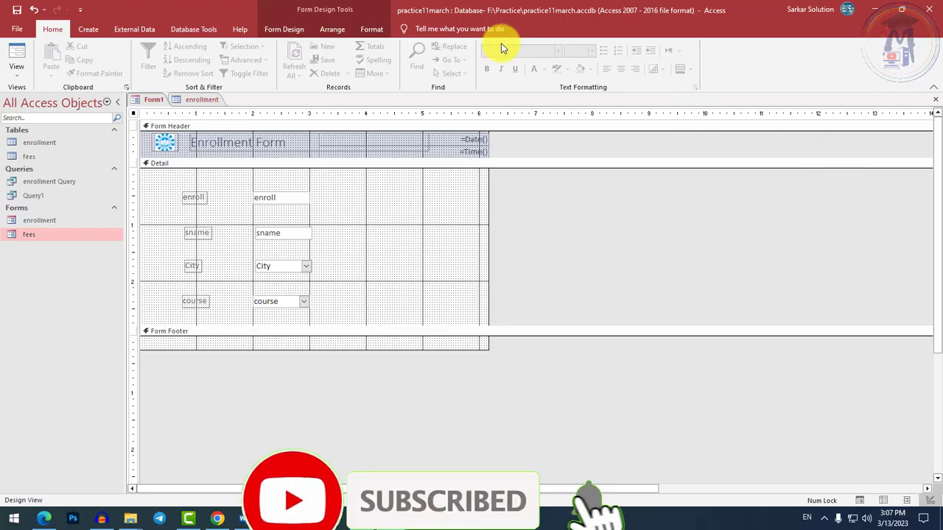
Show the existing fields list again and expand the related fees table's fields.
left_click(343, 30)
left_click(283, 30)
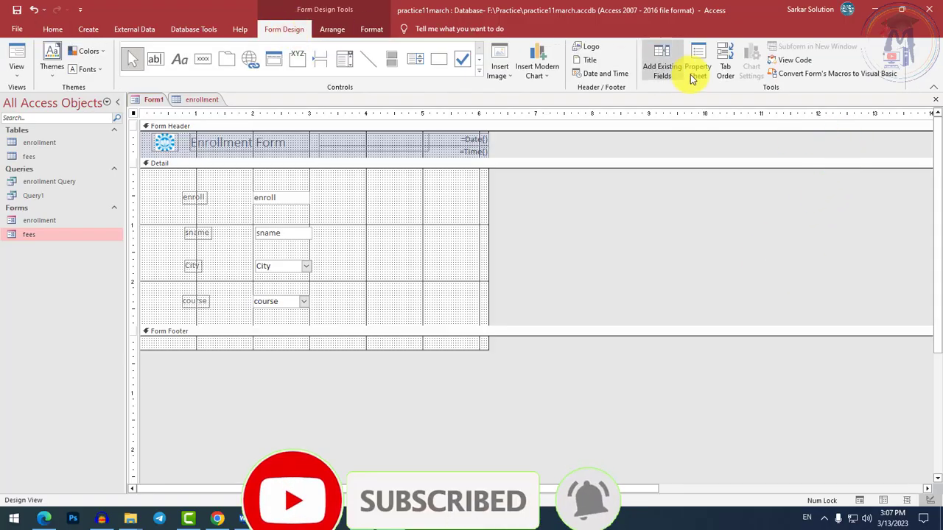
left_click(660, 66)
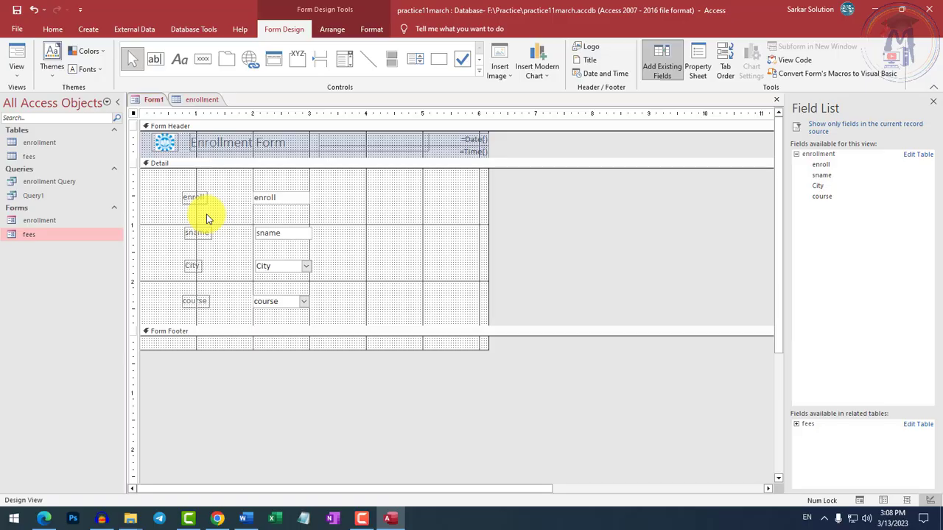
left_click(796, 425)
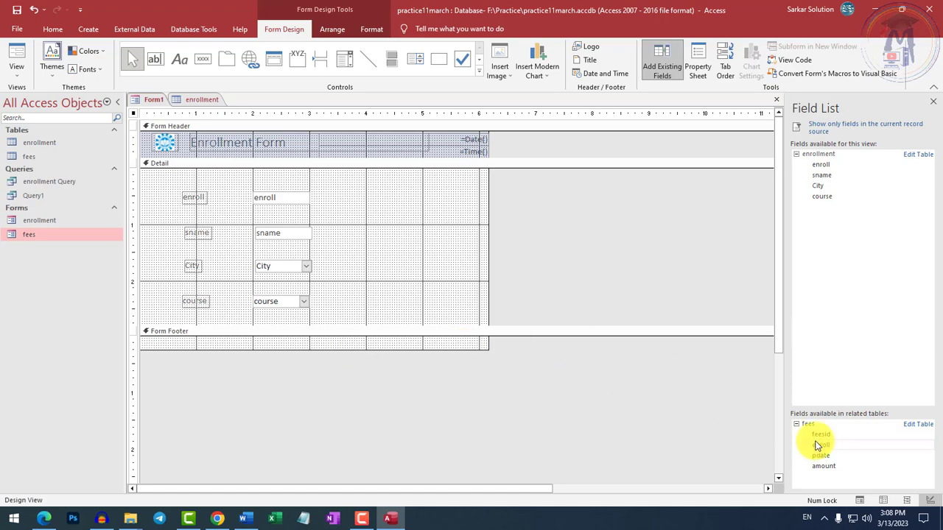
Extend the Detail section to about 4.5 inches, add the fees table's feesid field below course, and display the form in Form View.
left_click_drag(324, 336, 326, 425)
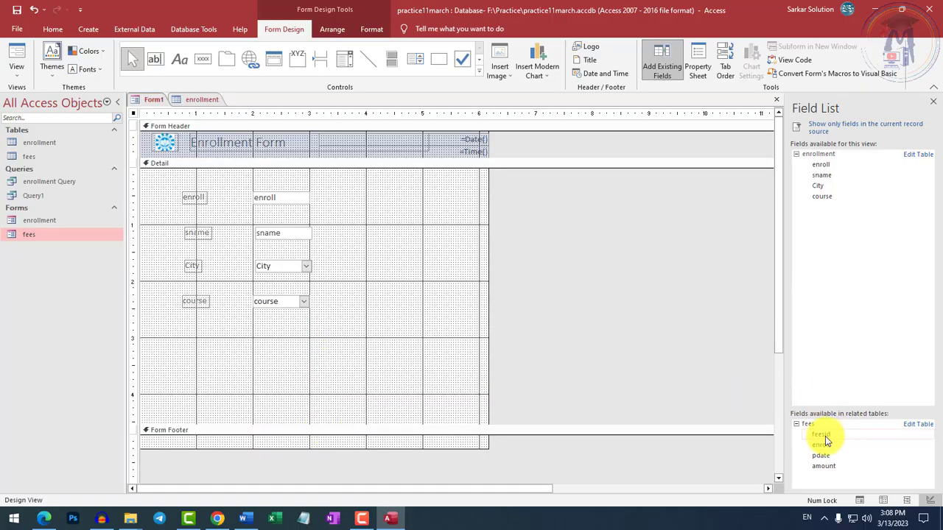
left_click_drag(820, 436, 252, 333)
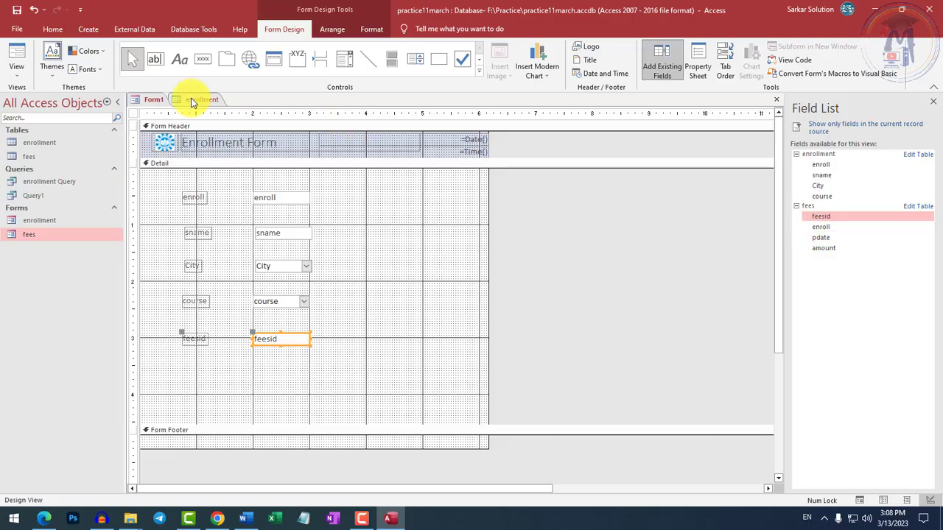
left_click(14, 61)
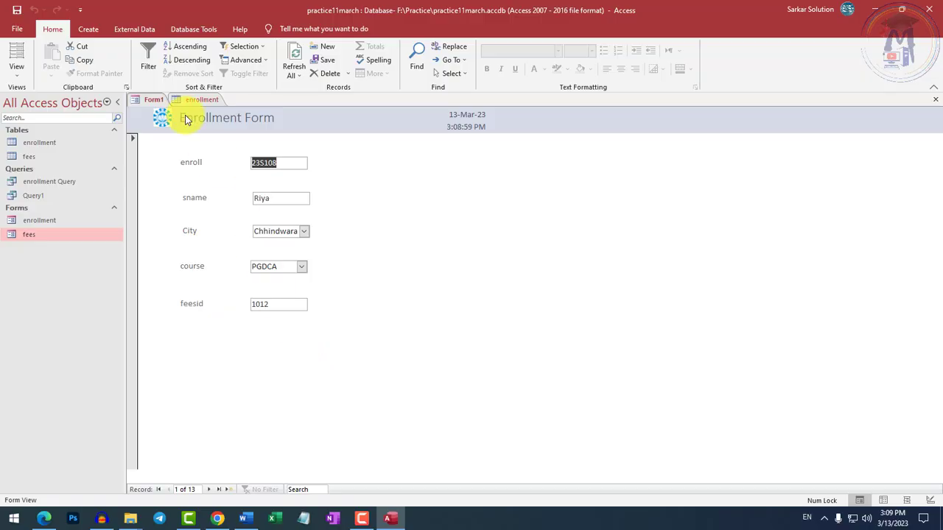
right_click(151, 101)
left_click(184, 134)
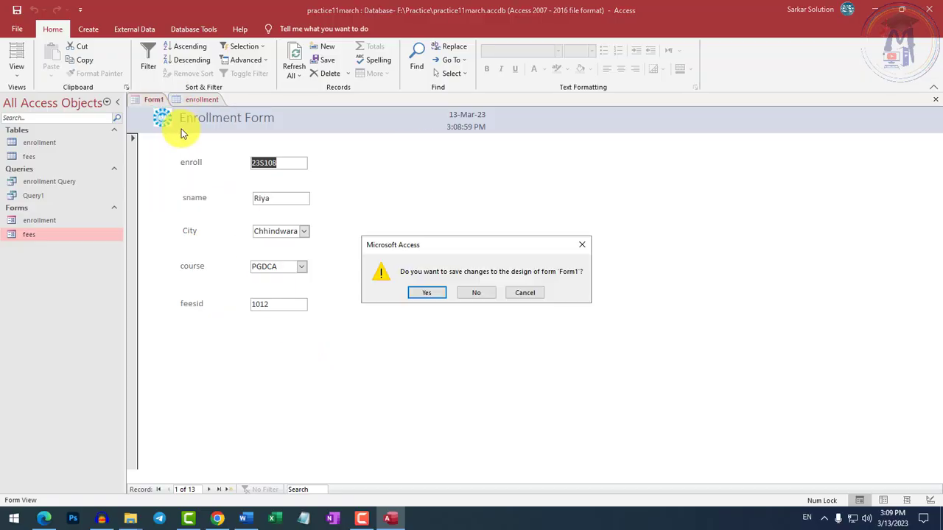
left_click(427, 293)
left_click(517, 204)
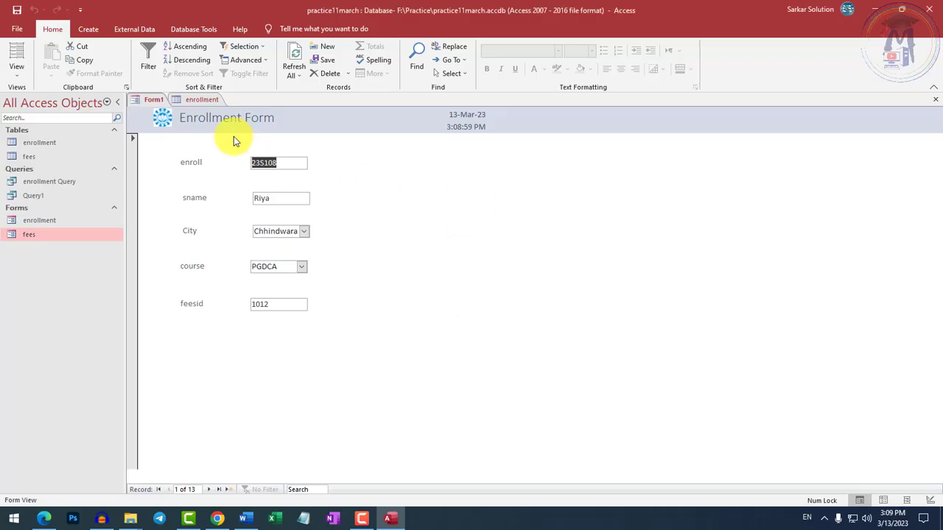
Close Form1 without saving its design changes, and close the enrollment table.
right_click(151, 100)
left_click(176, 118)
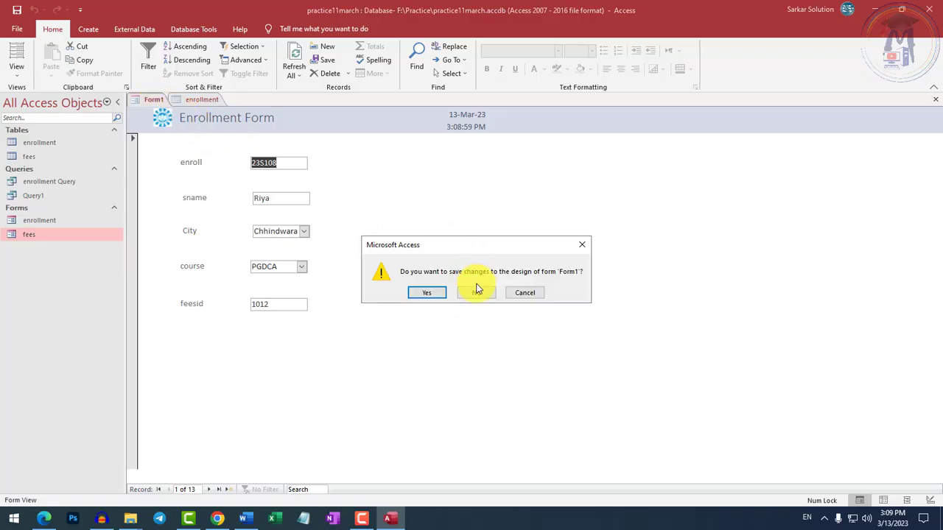
left_click(476, 292)
right_click(155, 100)
left_click(204, 125)
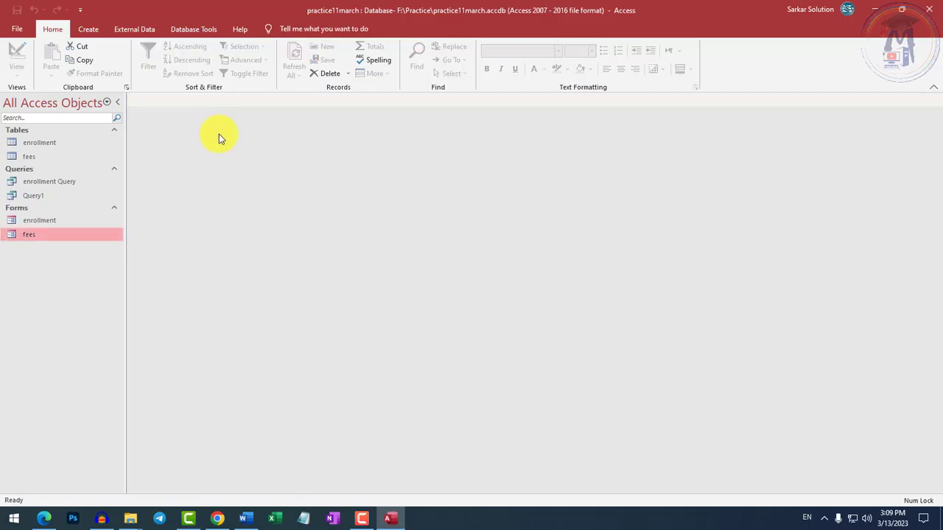
Select the fees table as the source for creating another form.
left_click(88, 30)
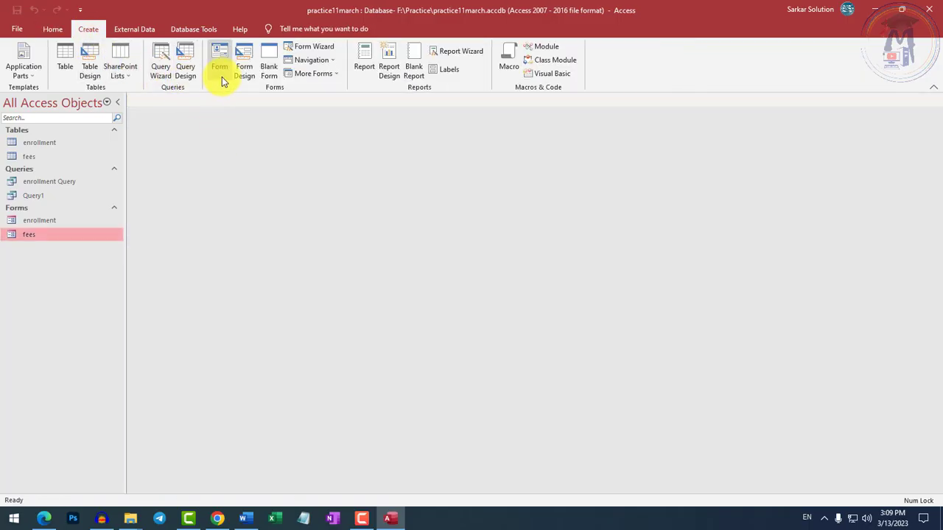
left_click(22, 157)
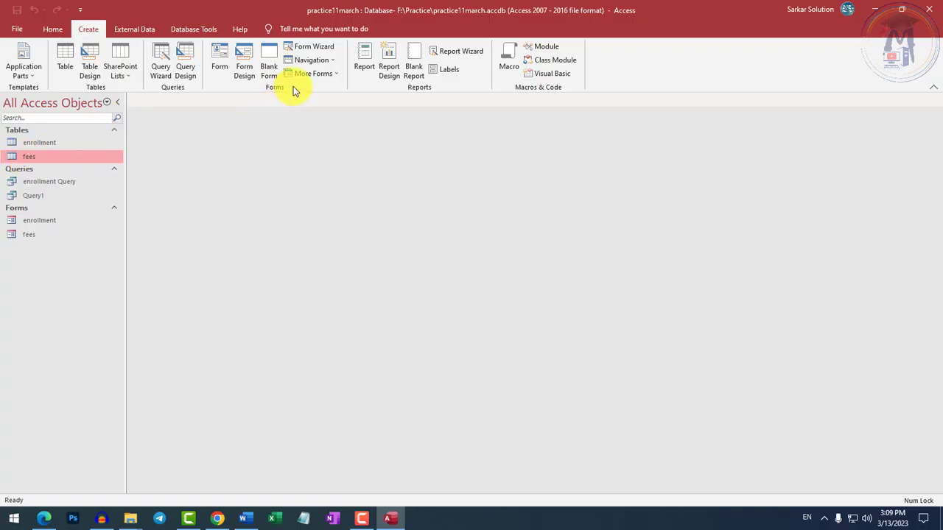